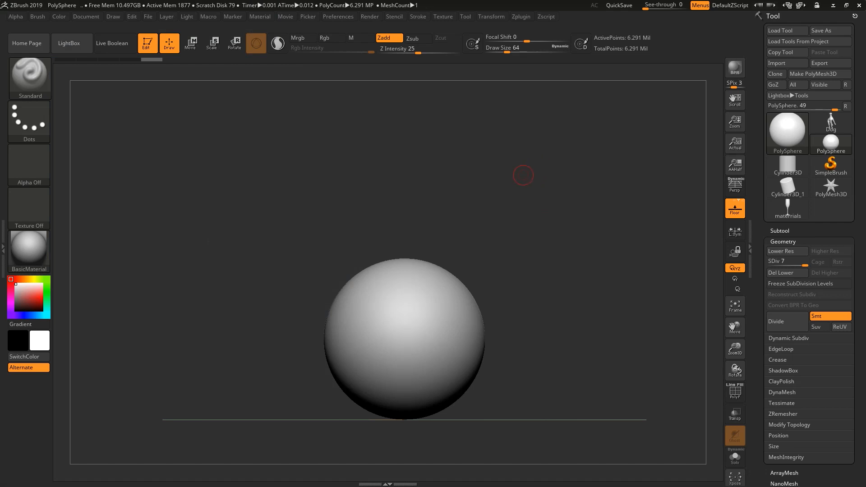
# - Try the MatCap Skin04 and MatCap Skin05 materials on the sphere
pyautogui.moveTo(483, 207)
pyautogui.keyDown('ctrl'); pyautogui.mouseDown(button='right')
pyautogui.moveTo(484, 248)
pyautogui.moveTo(497, 224)
pyautogui.mouseUp(button='right'); pyautogui.keyUp('ctrl')
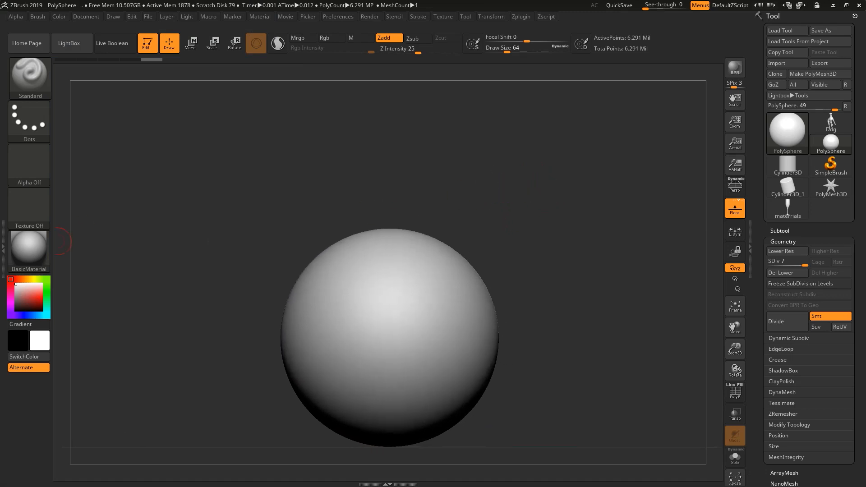
pyautogui.click(29, 251)
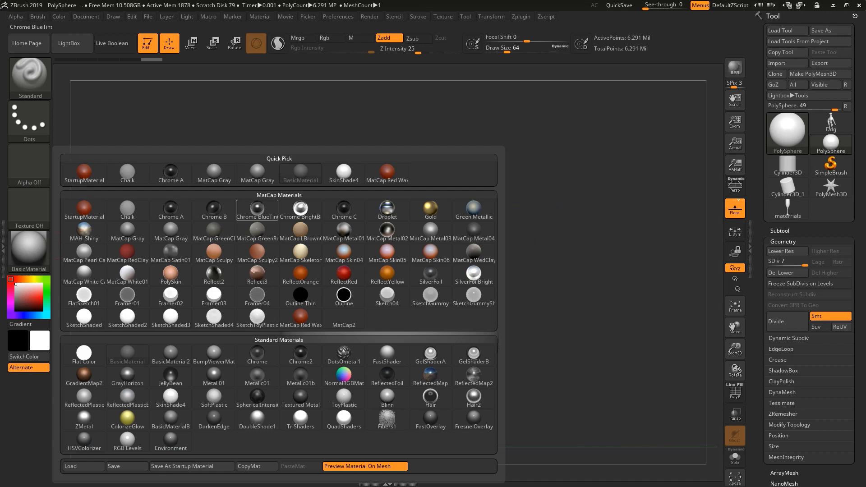
pyautogui.moveTo(171, 354)
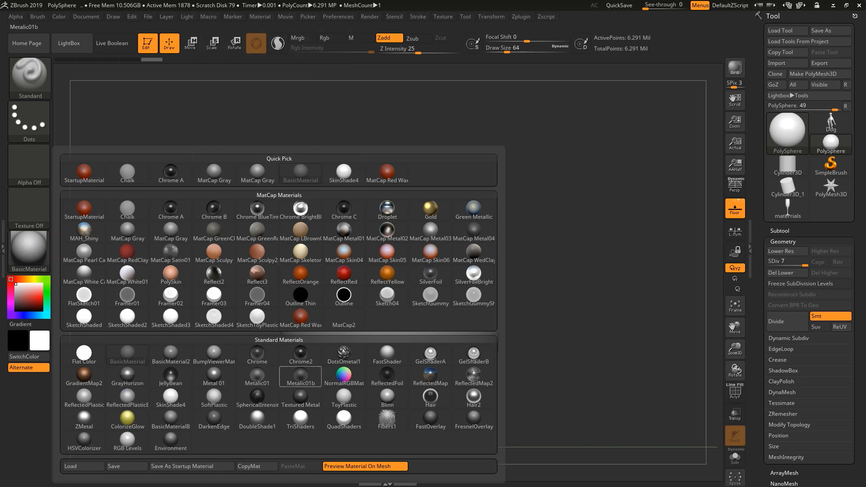
pyautogui.click(344, 252)
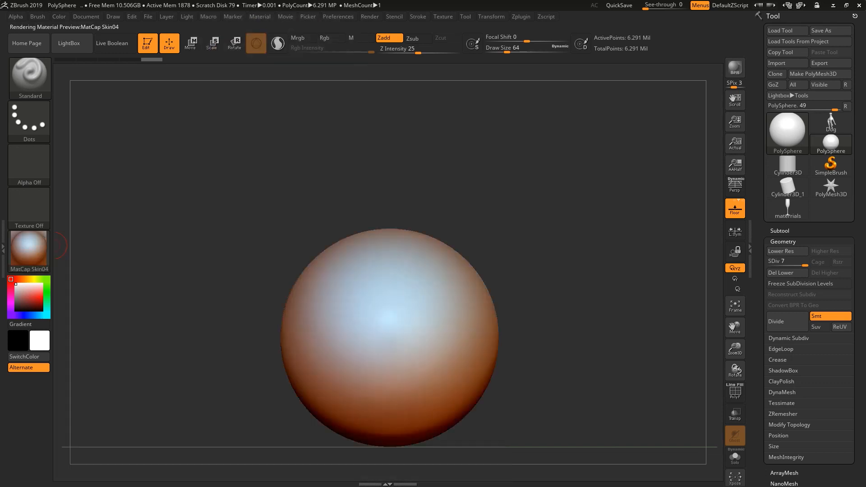
pyautogui.click(29, 251)
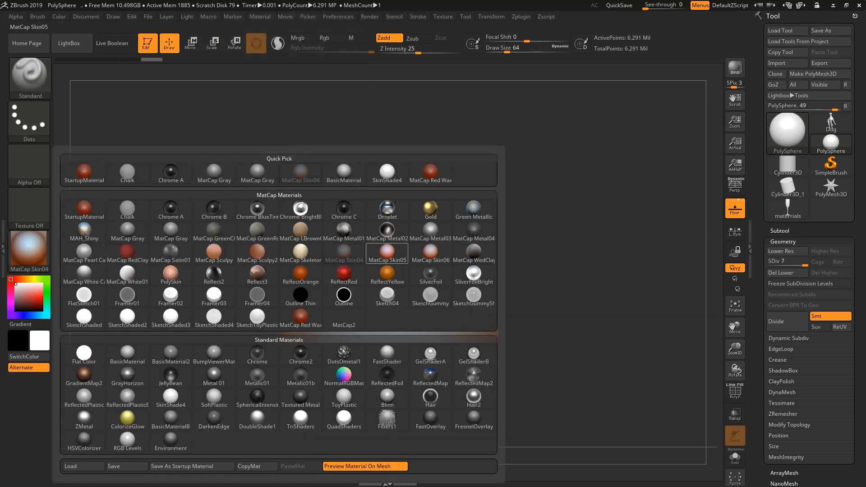
pyautogui.click(387, 252)
# - Try the Framer03 and Metalic01 materials on the sphere and return to BasicMaterial
pyautogui.click(29, 252)
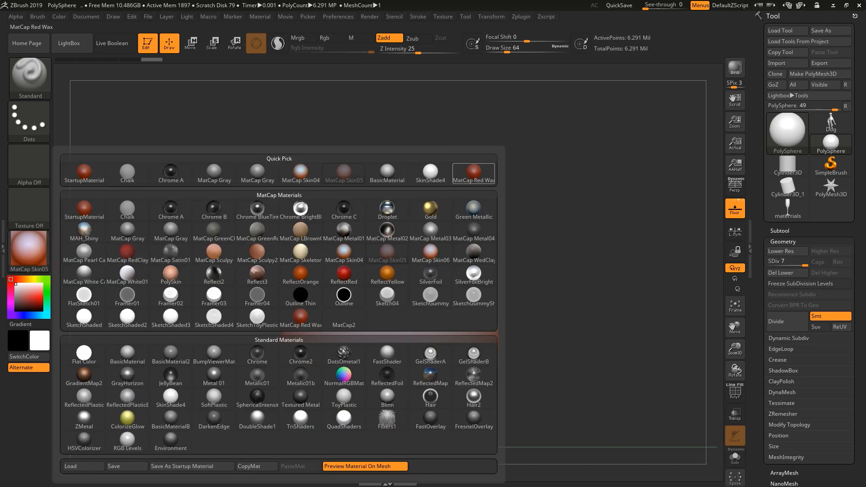
pyautogui.click(214, 298)
pyautogui.click(29, 252)
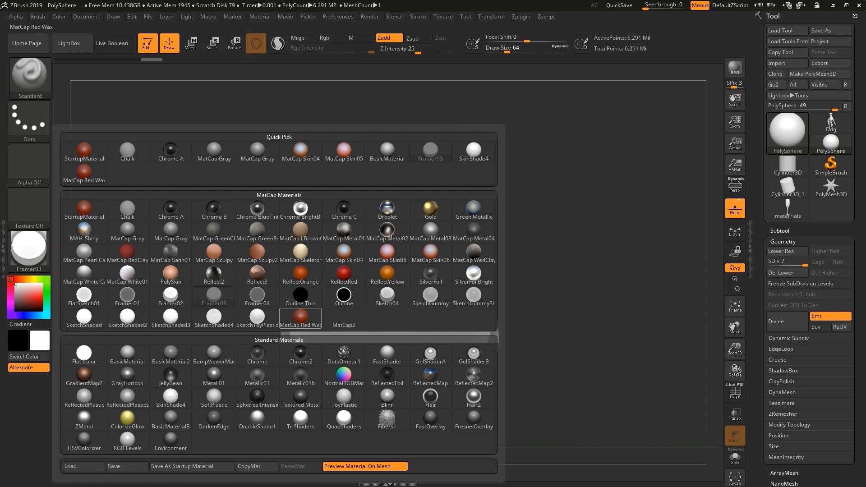
pyautogui.click(257, 376)
pyautogui.click(30, 257)
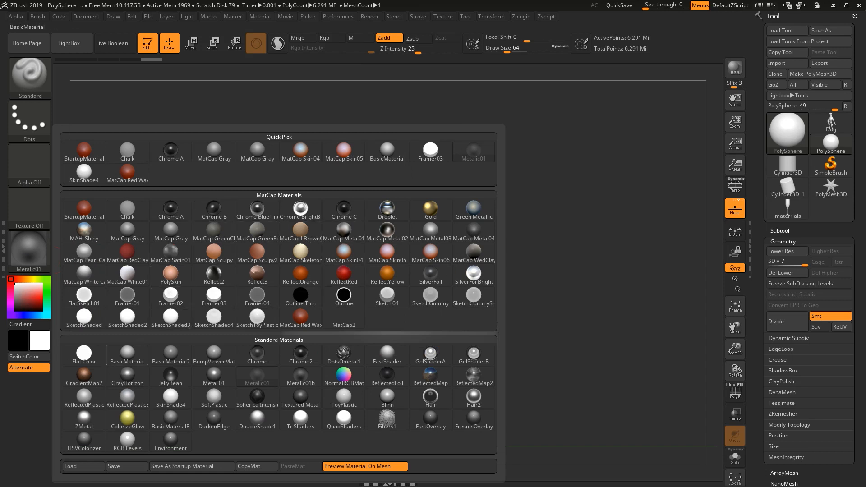
pyautogui.click(127, 354)
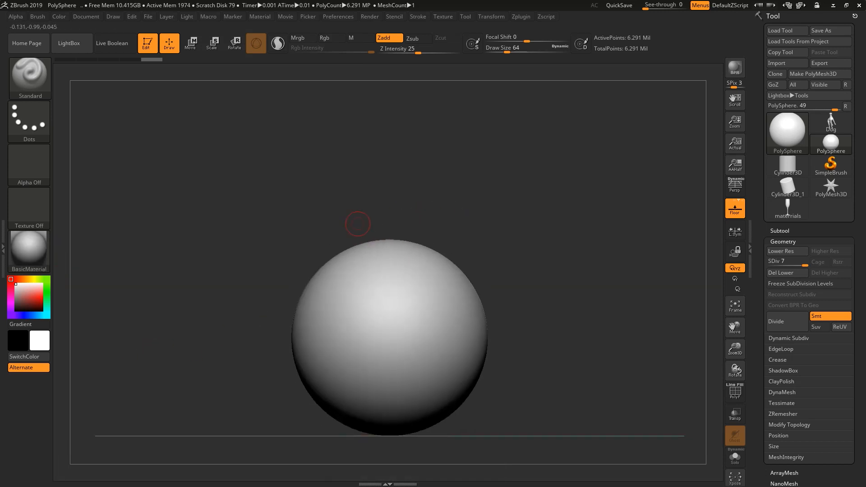
# - Switch the sphere's current material to Blinn
pyautogui.press('space')
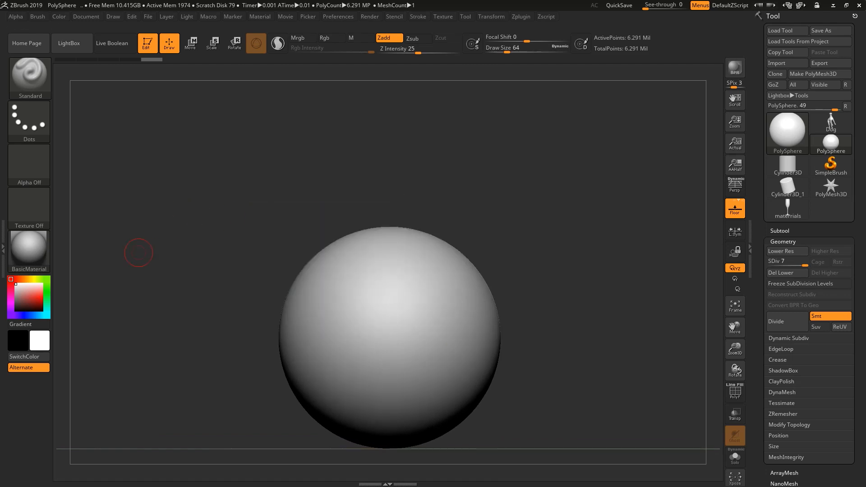
pyautogui.click(29, 251)
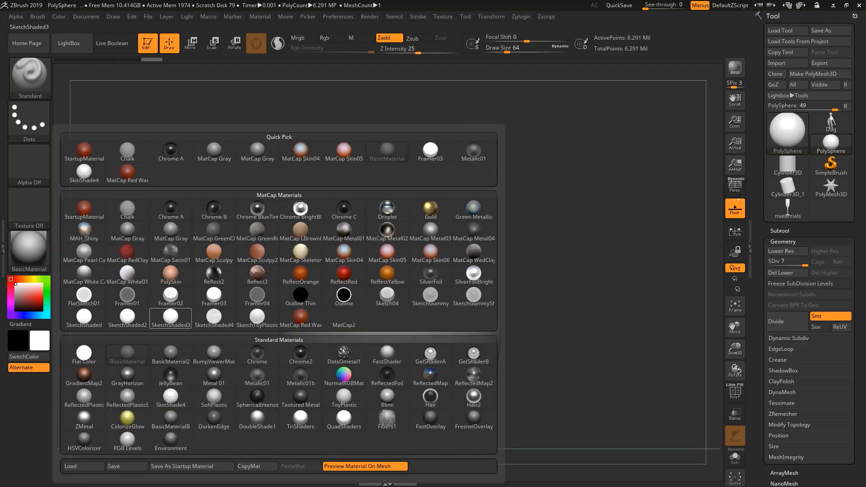
pyautogui.click(387, 396)
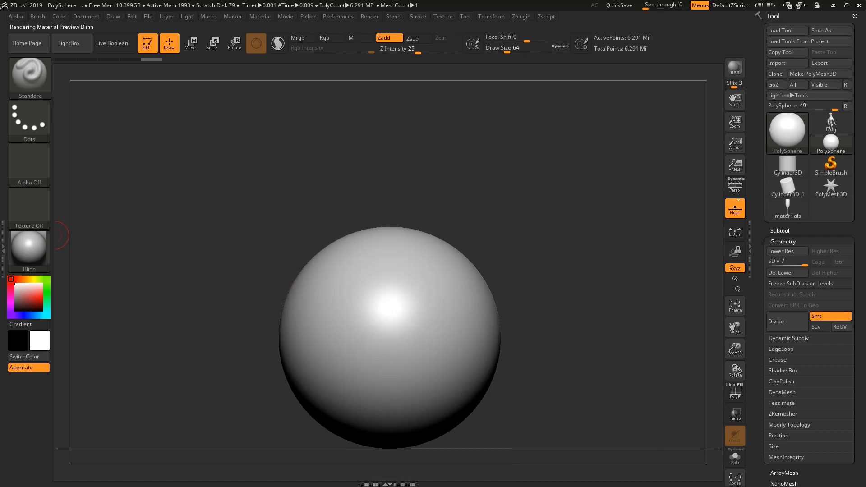
pyautogui.keyDown('ctrl'); pyautogui.moveTo(505, 266); pyautogui.dragTo(458, 263, button='right'); pyautogui.keyUp('ctrl')
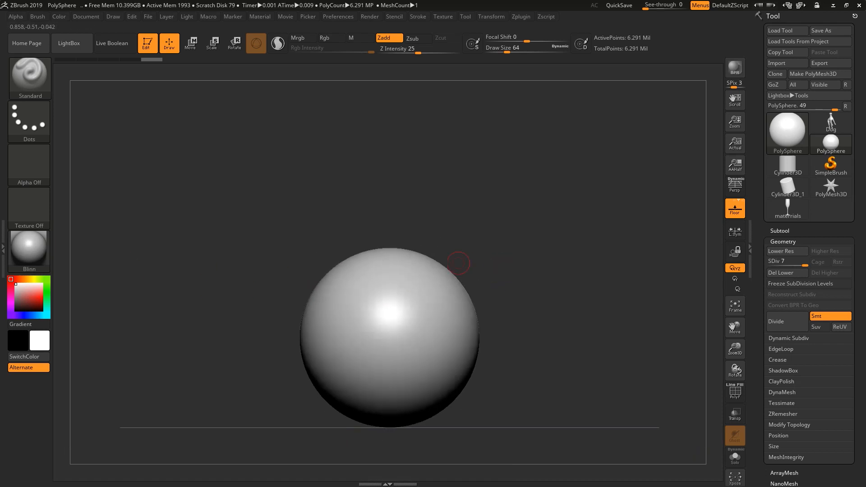
pyautogui.moveTo(409, 251)
pyautogui.mouseDown(button='right')
pyautogui.moveTo(406, 235)
pyautogui.moveTo(446, 241)
pyautogui.moveTo(453, 230)
pyautogui.mouseUp(button='right')
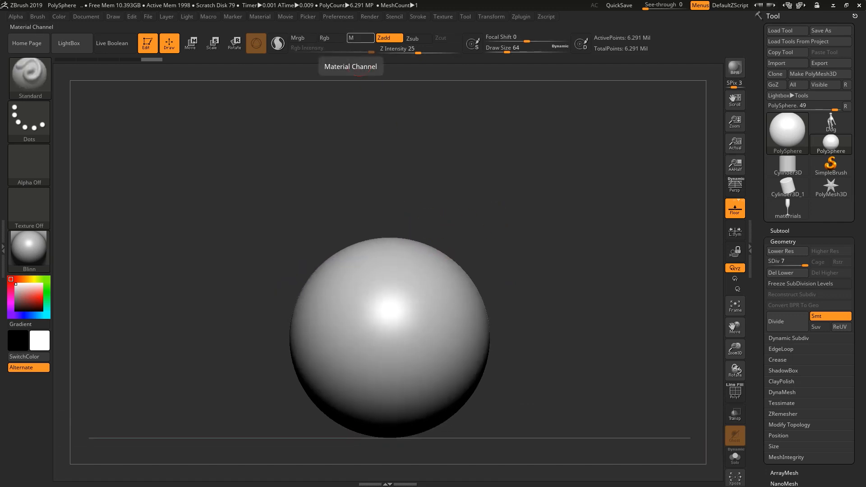
# - Set the brush to apply only the material channel M, with Zadd turned off
pyautogui.click(361, 38)
pyautogui.click(385, 38)
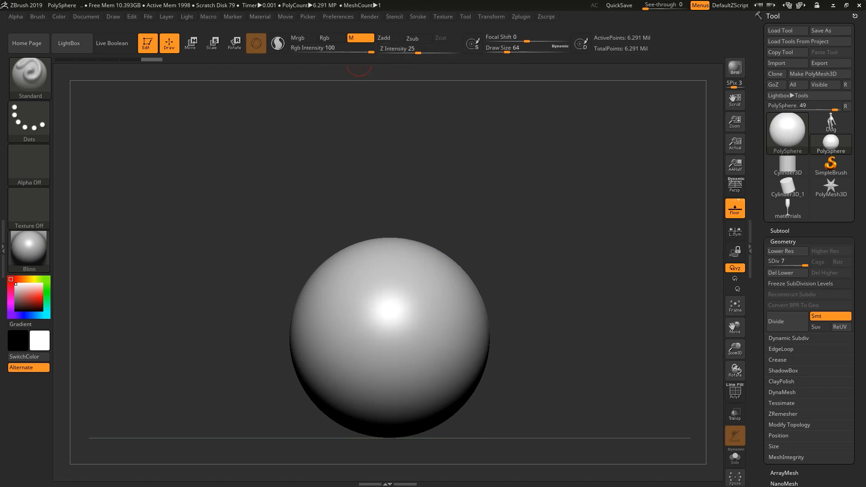
pyautogui.click(59, 17)
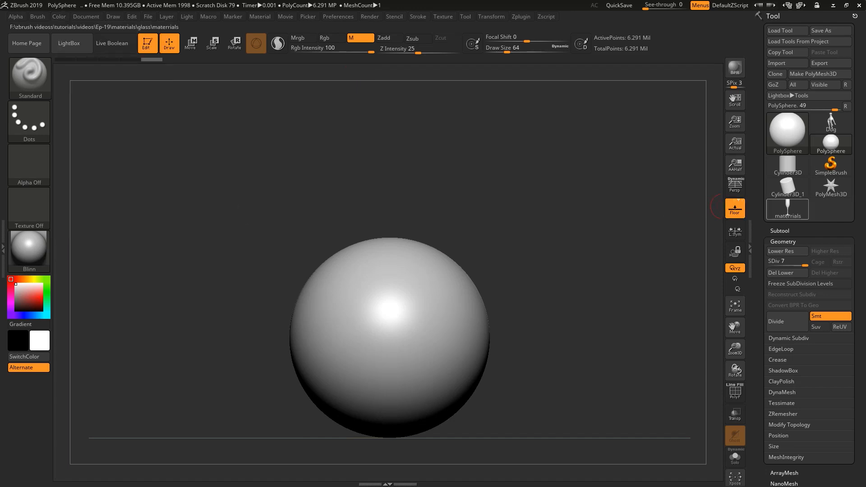
# - Duplicate the PolySphere subtool and make the copy the active subtool
pyautogui.click(779, 230)
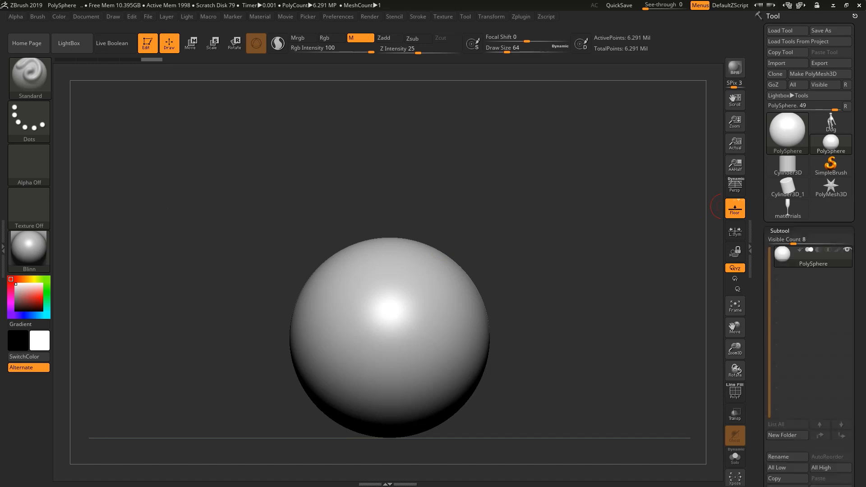
pyautogui.moveTo(857, 436); pyautogui.dragTo(858, 405)
pyautogui.click(786, 464)
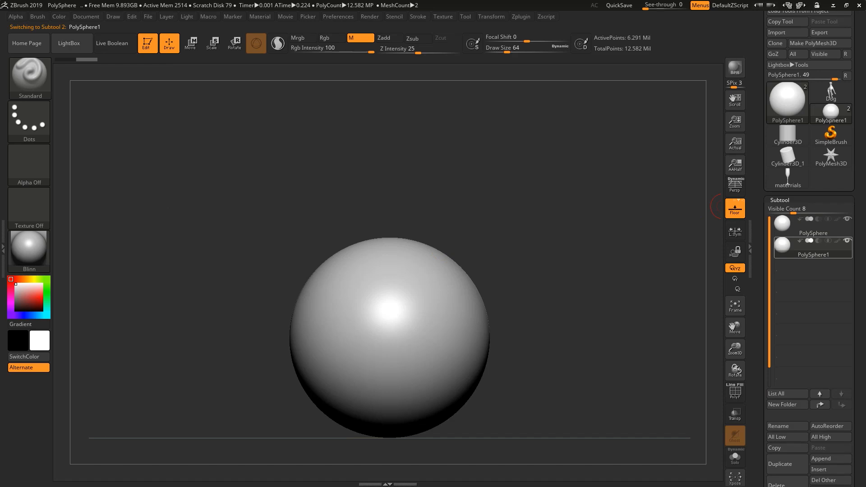
pyautogui.moveTo(812, 249)
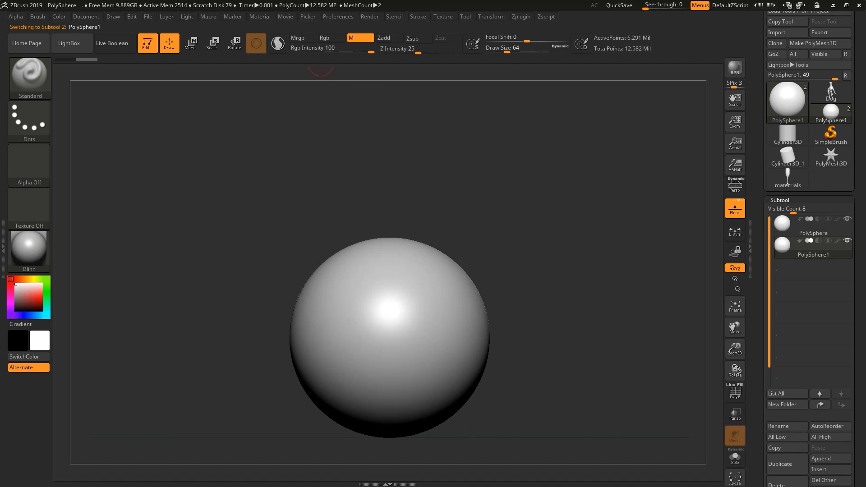
# - Fill the duplicated sphere with the Blinn material and show only the original PolySphere as the active subtool
pyautogui.click(59, 17)
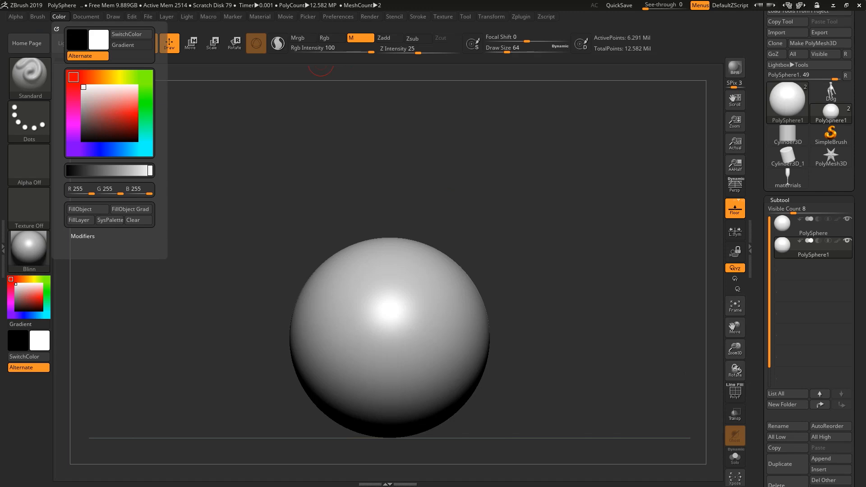
pyautogui.click(81, 209)
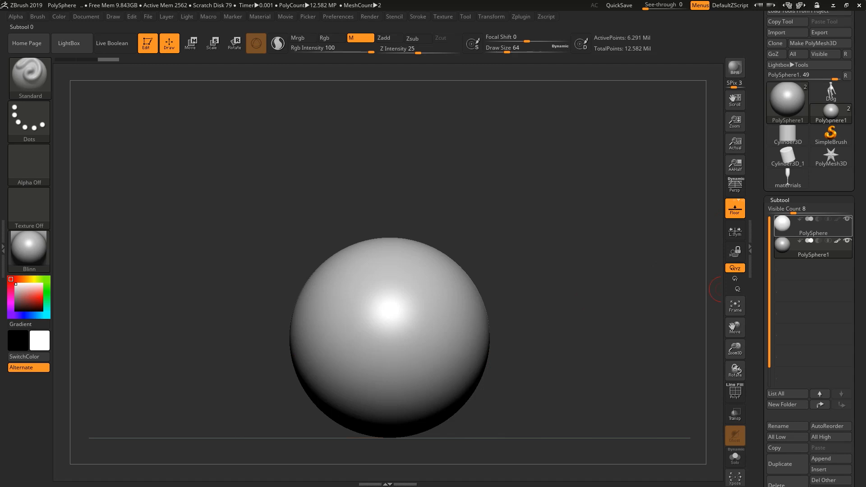
pyautogui.click(808, 223)
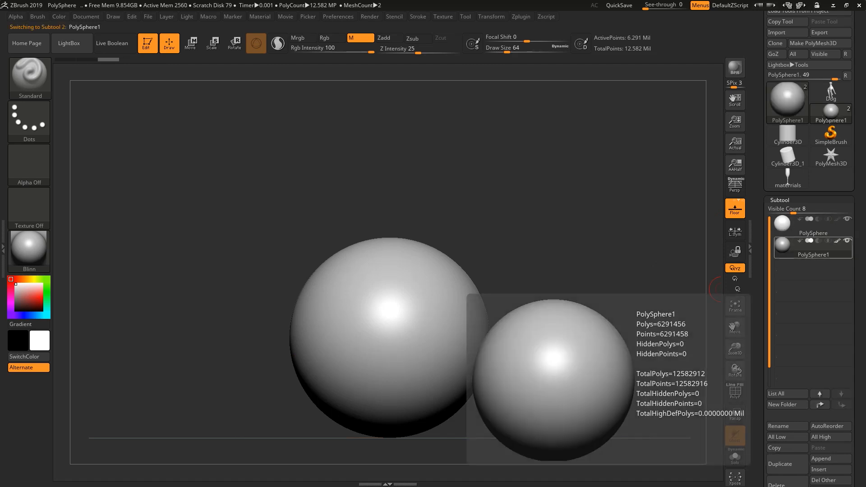
pyautogui.click(807, 226)
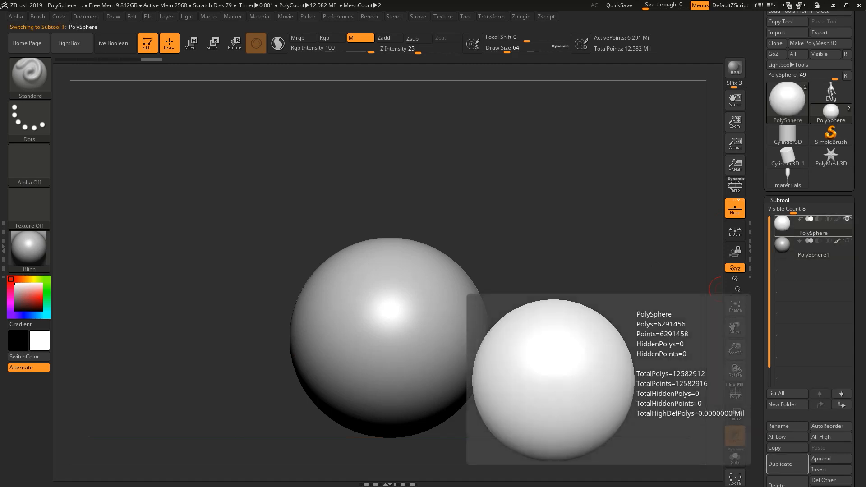
pyautogui.click(847, 219)
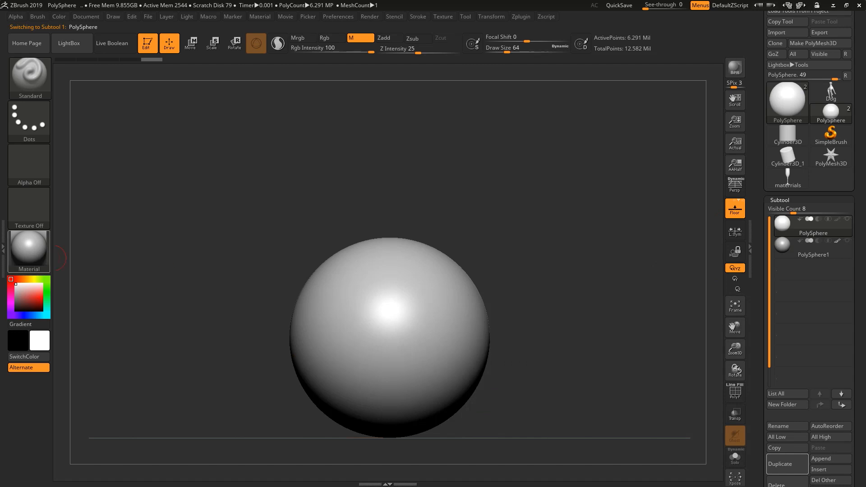
# - Change the current material to ToyPlastic and finally to BasicMaterial while the unfilled original sphere is active
pyautogui.click(29, 250)
pyautogui.click(344, 398)
pyautogui.click(29, 250)
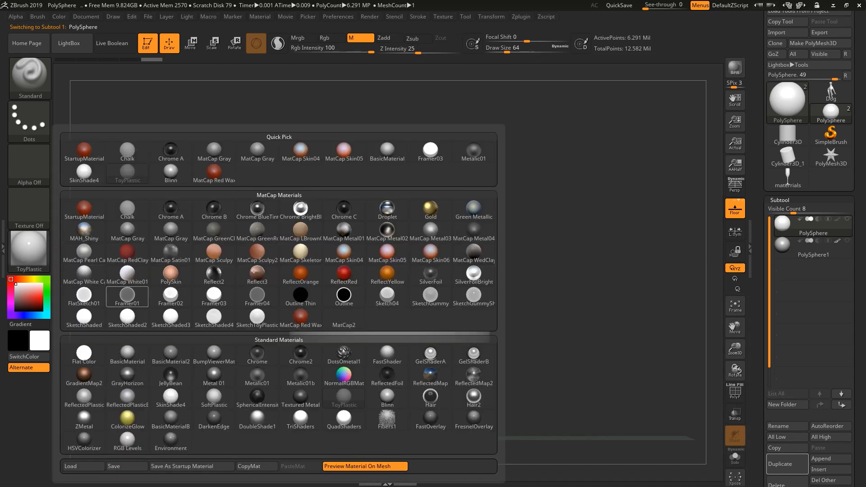
pyautogui.click(127, 354)
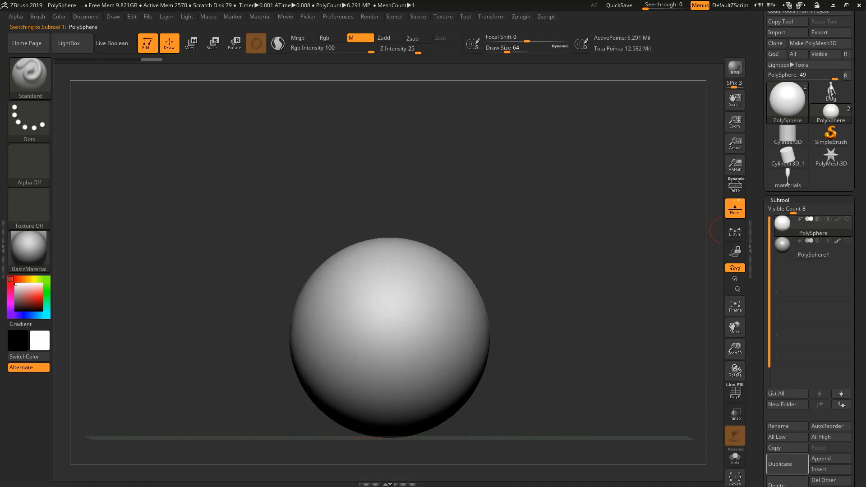
# - Switch between the two sphere subtools to compare the filled copy with the unfilled original, ending on the copy
pyautogui.click(813, 247)
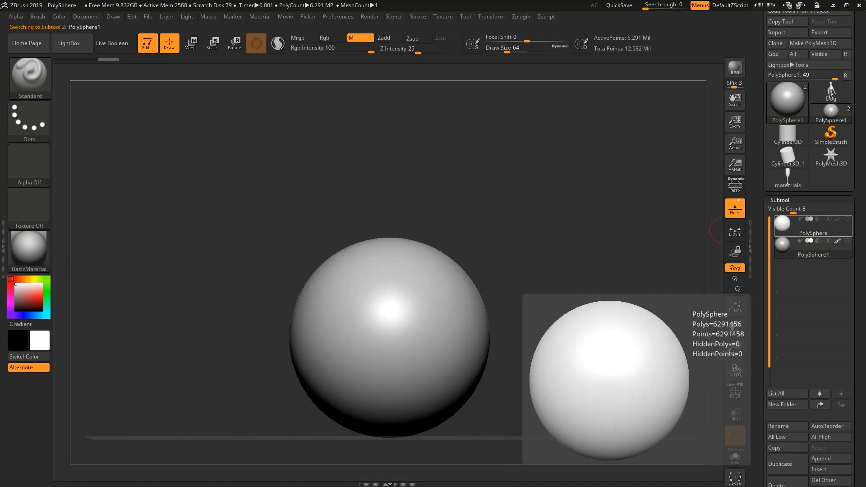
pyautogui.click(813, 226)
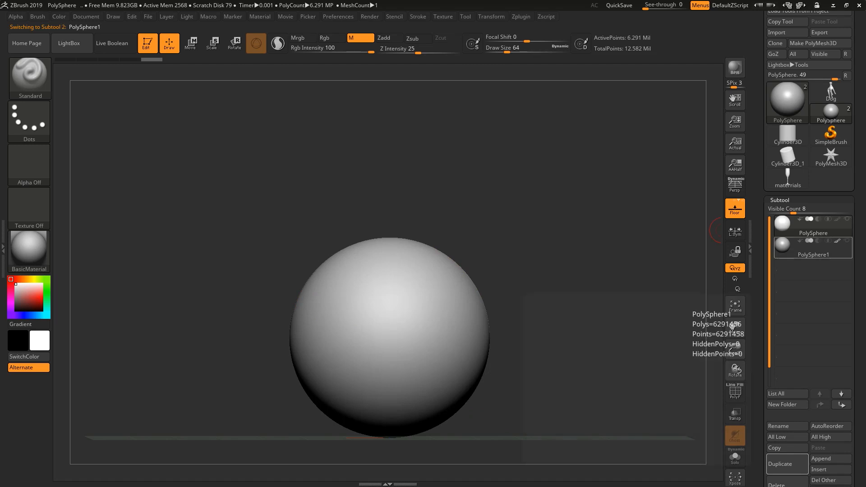
pyautogui.click(812, 248)
pyautogui.keyDown('ctrl'); pyautogui.moveTo(540, 257); pyautogui.dragTo(540, 286, button='right'); pyautogui.keyUp('ctrl')
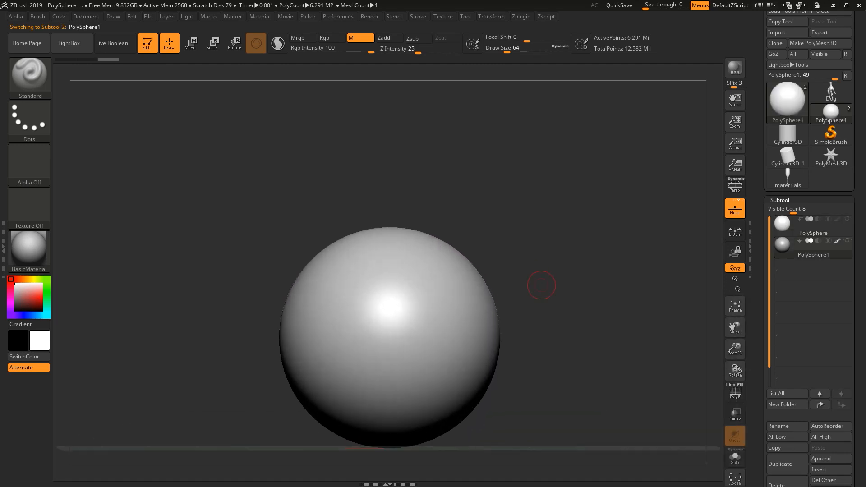
pyautogui.moveTo(579, 251)
pyautogui.keyDown('ctrl'); pyautogui.mouseDown(button='right')
pyautogui.moveTo(543, 259)
pyautogui.moveTo(577, 260)
pyautogui.moveTo(549, 261)
pyautogui.mouseUp(button='right'); pyautogui.keyUp('ctrl')
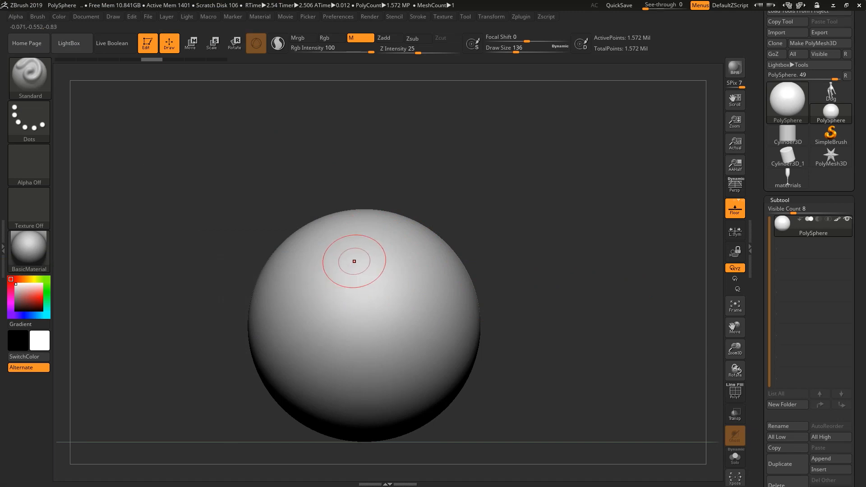
# - Set the draw size to 124 and fill the single PolySphere with BasicMaterial
pyautogui.press('s')
pyautogui.moveTo(359, 262); pyautogui.dragTo(355, 262)
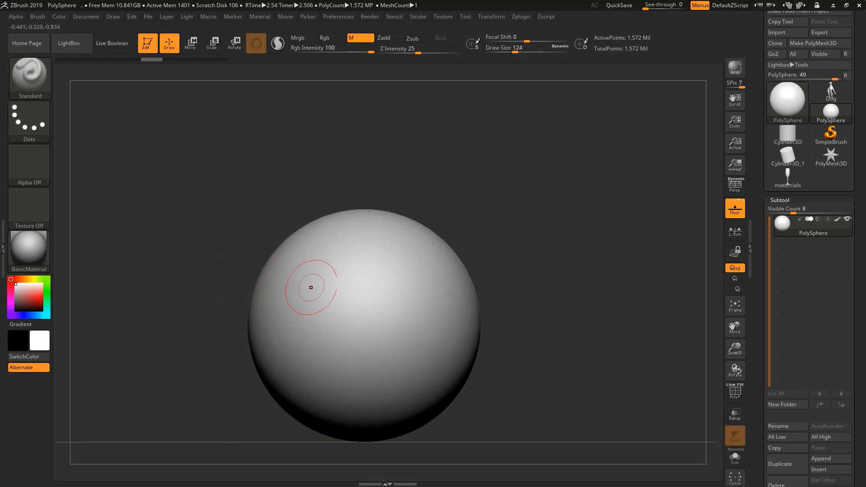
pyautogui.click(29, 249)
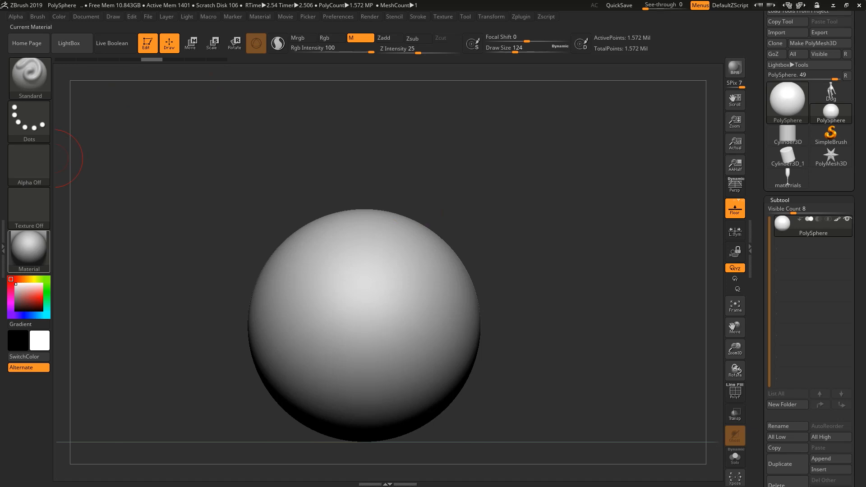
pyautogui.click(59, 16)
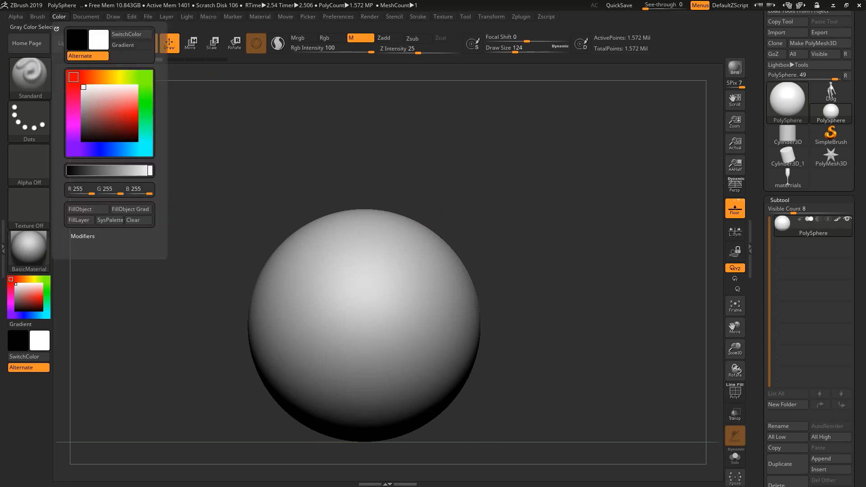
pyautogui.click(88, 209)
# - Enlarge the brush's draw size to 132
pyautogui.moveTo(427, 205)
pyautogui.keyDown('ctrl'); pyautogui.mouseDown(button='right')
pyautogui.moveTo(406, 171)
pyautogui.moveTo(365, 239)
pyautogui.moveTo(271, 273)
pyautogui.mouseUp(button='right'); pyautogui.keyUp('ctrl')
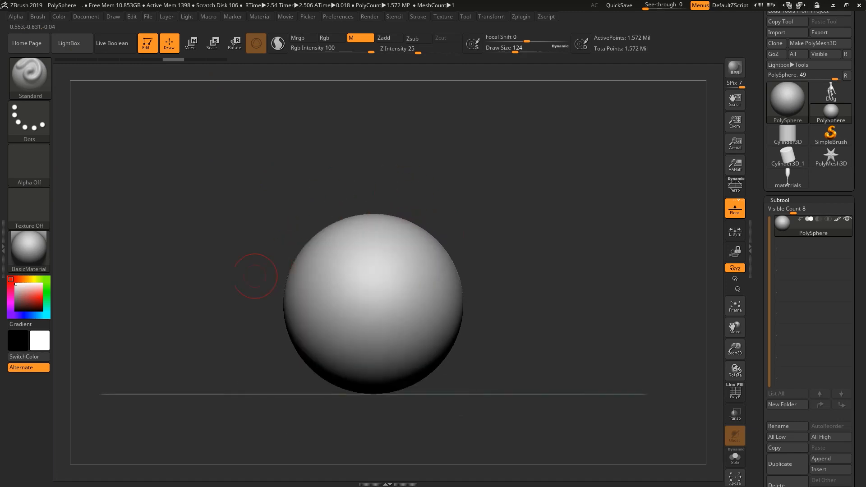
pyautogui.press('s')
pyautogui.click(239, 226)
pyautogui.moveTo(243, 229)
pyautogui.keyDown('ctrl'); pyautogui.mouseDown(button='right')
pyautogui.moveTo(294, 261)
pyautogui.moveTo(251, 209)
pyautogui.mouseUp(button='right'); pyautogui.keyUp('ctrl')
pyautogui.press(']')
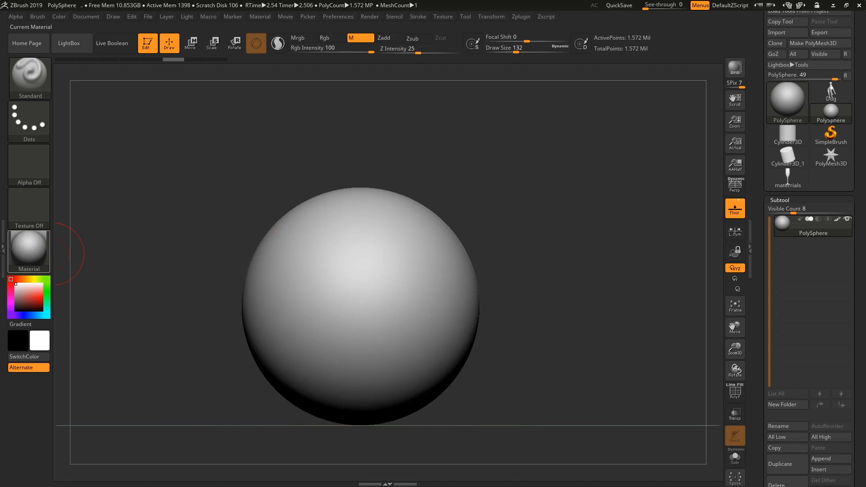
# - Paint a diagonal band of the Metal 01 material across the upper-left part of the PolySphere
pyautogui.click(29, 251)
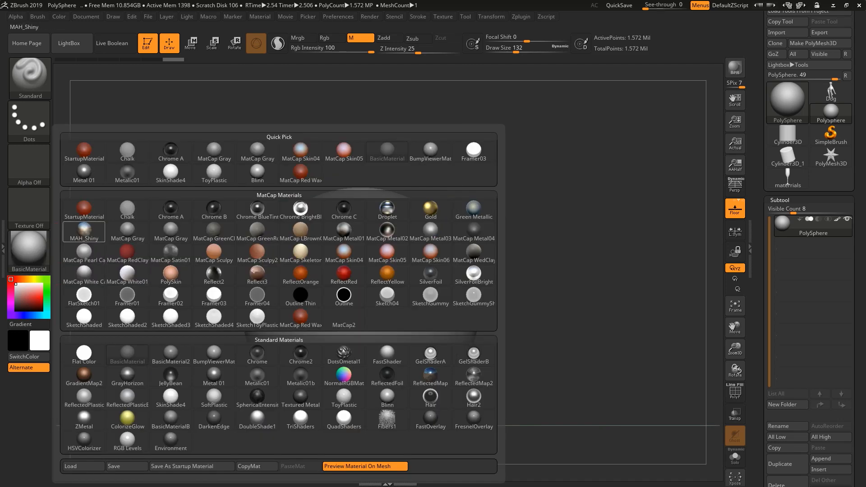
pyautogui.moveTo(170, 421)
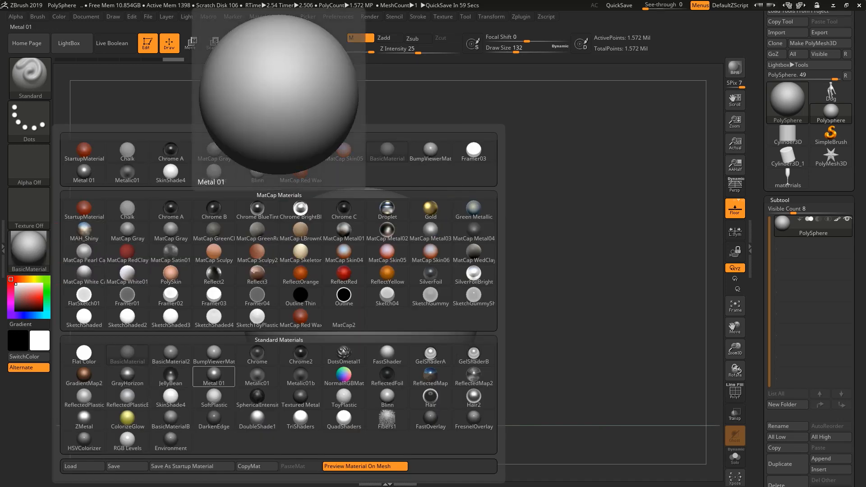
pyautogui.click(214, 374)
pyautogui.moveTo(336, 219)
pyautogui.mouseDown()
pyautogui.moveTo(289, 270)
pyautogui.moveTo(248, 337)
pyautogui.mouseUp()
pyautogui.moveTo(340, 211); pyautogui.dragTo(298, 270)
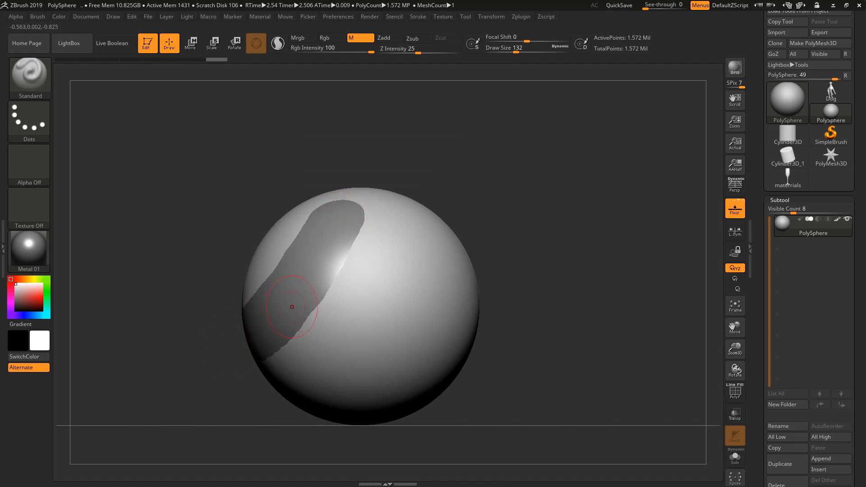
# - Undo a first Blinn stroke over the Metal 01 band, and paint Blinn along the band's upper-left edge instead
pyautogui.click(29, 249)
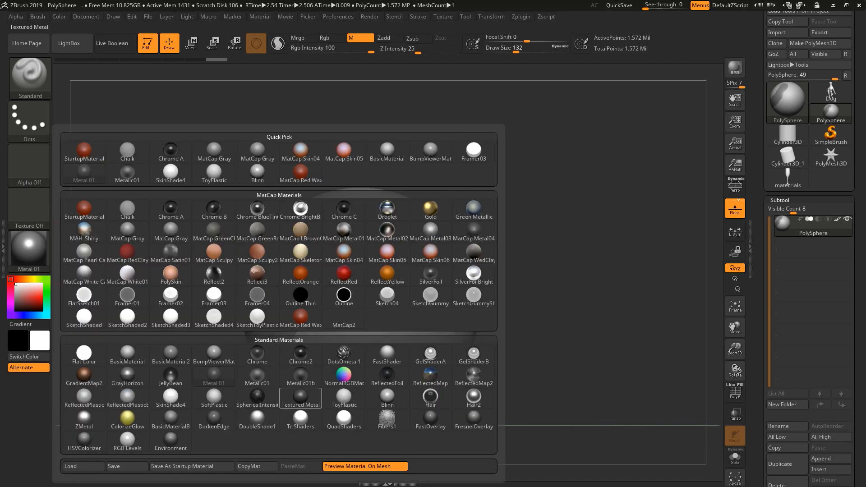
pyautogui.click(387, 396)
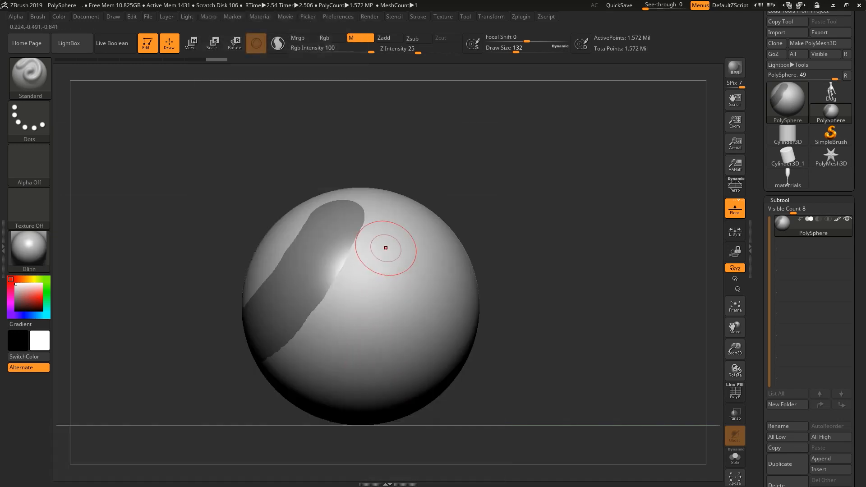
pyautogui.moveTo(389, 215)
pyautogui.mouseDown()
pyautogui.moveTo(325, 268)
pyautogui.moveTo(300, 347)
pyautogui.mouseUp()
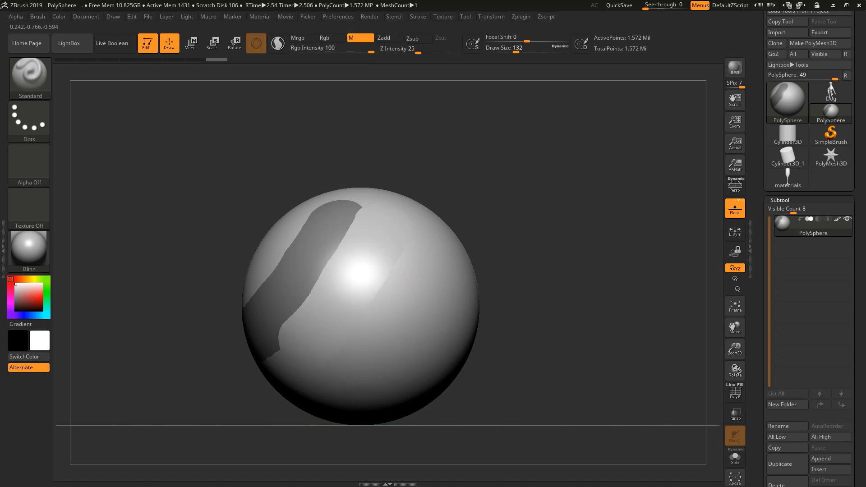
pyautogui.hotkey('ctrl', 'z')
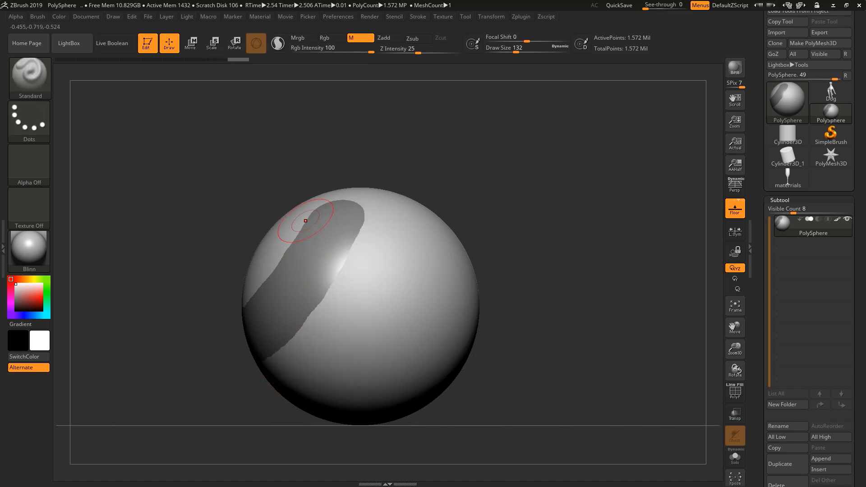
pyautogui.moveTo(307, 203); pyautogui.dragTo(259, 272)
pyautogui.moveTo(326, 204); pyautogui.dragTo(262, 300)
# - Paint a diagonal MAH_Shiny stripe across the sphere, overlapping the lower-right side of the Metal 01 band
pyautogui.click(29, 248)
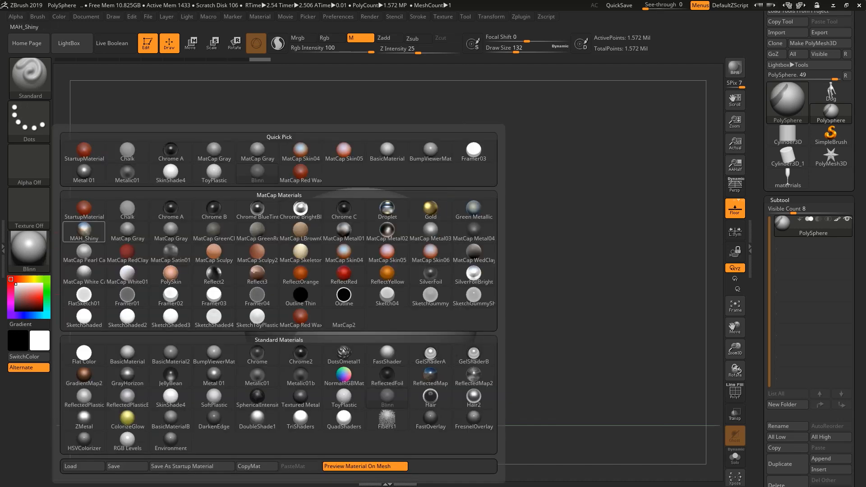
pyautogui.click(138, 235)
pyautogui.moveTo(373, 214)
pyautogui.mouseDown()
pyautogui.moveTo(311, 342)
pyautogui.moveTo(277, 368)
pyautogui.mouseUp()
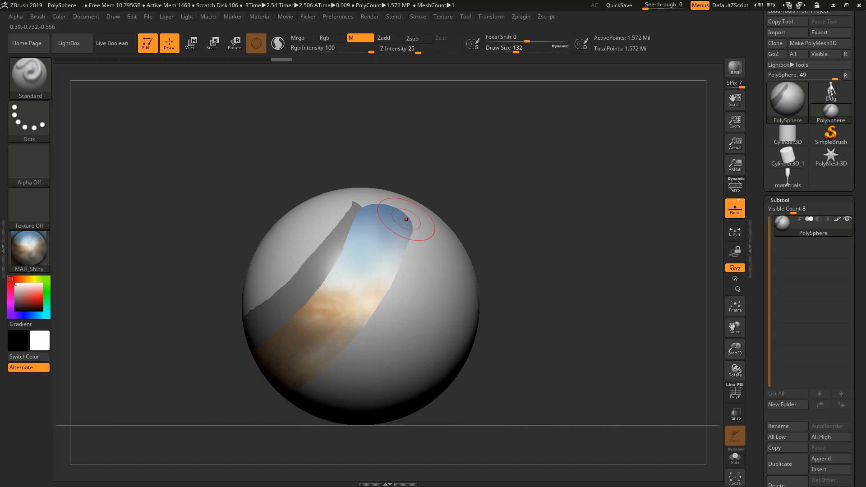
pyautogui.click(28, 248)
pyautogui.click(29, 250)
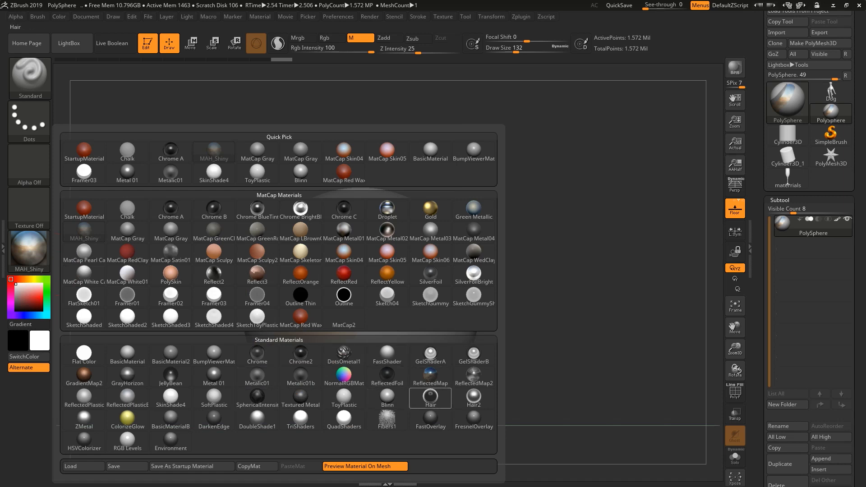
pyautogui.moveTo(458, 293)
pyautogui.mouseDown()
pyautogui.moveTo(446, 293)
pyautogui.moveTo(404, 376)
pyautogui.moveTo(399, 367)
pyautogui.mouseUp()
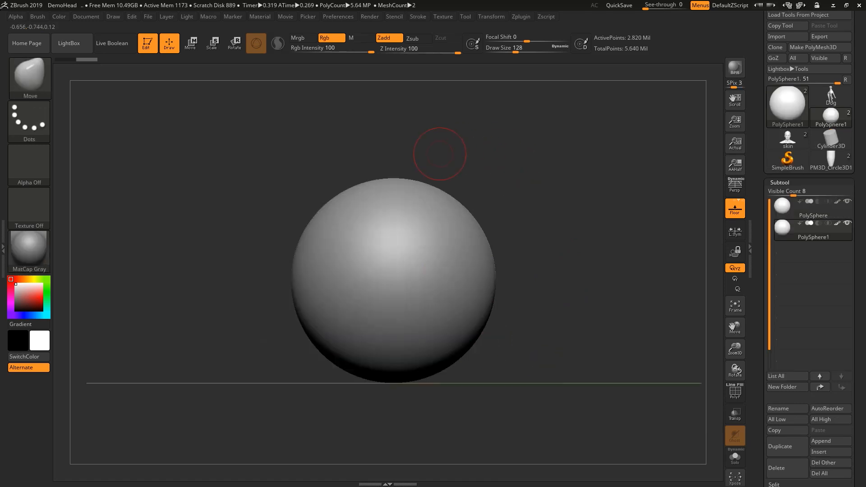
# - Change the current material on PolySphere1 to MAH_Shiny and inspect its painted reflections from several angles
pyautogui.moveTo(453, 163)
pyautogui.mouseDown()
pyautogui.moveTo(426, 164)
pyautogui.moveTo(456, 167)
pyautogui.moveTo(435, 151)
pyautogui.moveTo(451, 176)
pyautogui.moveTo(448, 162)
pyautogui.mouseUp()
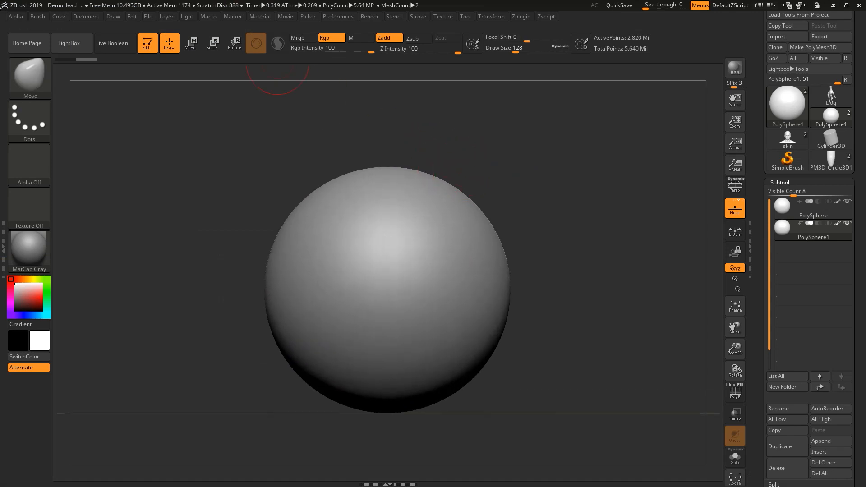
pyautogui.click(260, 17)
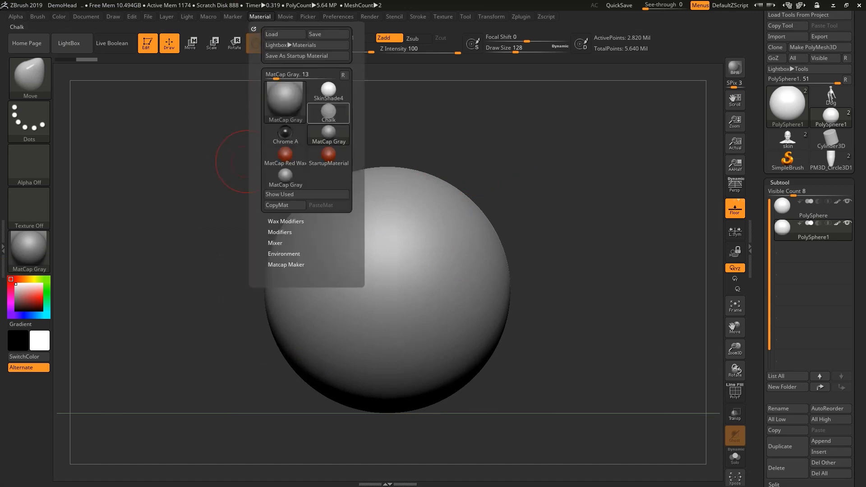
pyautogui.click(285, 102)
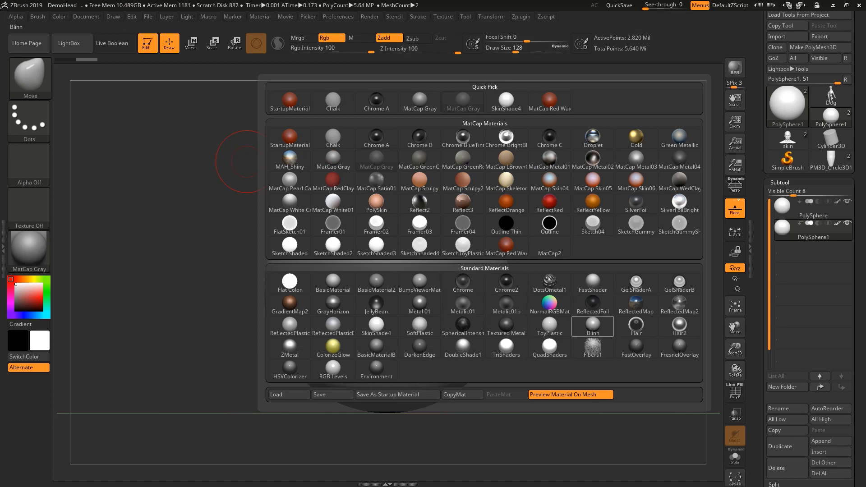
pyautogui.moveTo(593, 326)
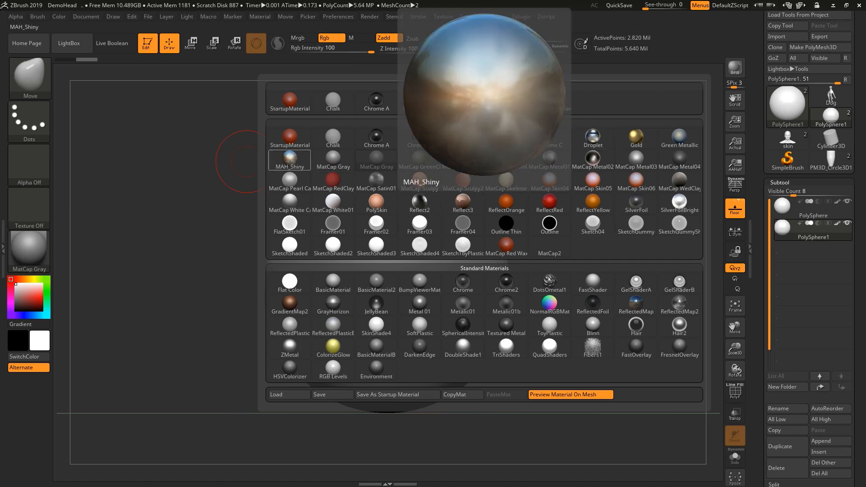
pyautogui.click(289, 159)
pyautogui.keyDown('ctrl'); pyautogui.moveTo(440, 196); pyautogui.dragTo(463, 243, button='right'); pyautogui.keyUp('ctrl')
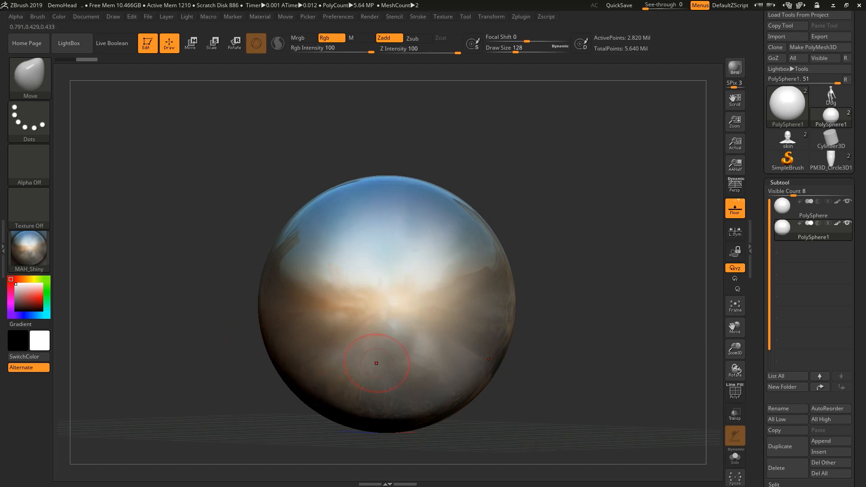
pyautogui.moveTo(451, 291)
pyautogui.keyDown('ctrl'); pyautogui.mouseDown(button='right')
pyautogui.moveTo(450, 252)
pyautogui.moveTo(475, 253)
pyautogui.moveTo(466, 270)
pyautogui.moveTo(413, 273)
pyautogui.moveTo(406, 273)
pyautogui.moveTo(406, 255)
pyautogui.moveTo(567, 259)
pyautogui.moveTo(519, 212)
pyautogui.mouseUp(button='right'); pyautogui.keyUp('ctrl')
# - Change the current material to the standard material Blinn and inspect how it shades the sphere
pyautogui.click(29, 249)
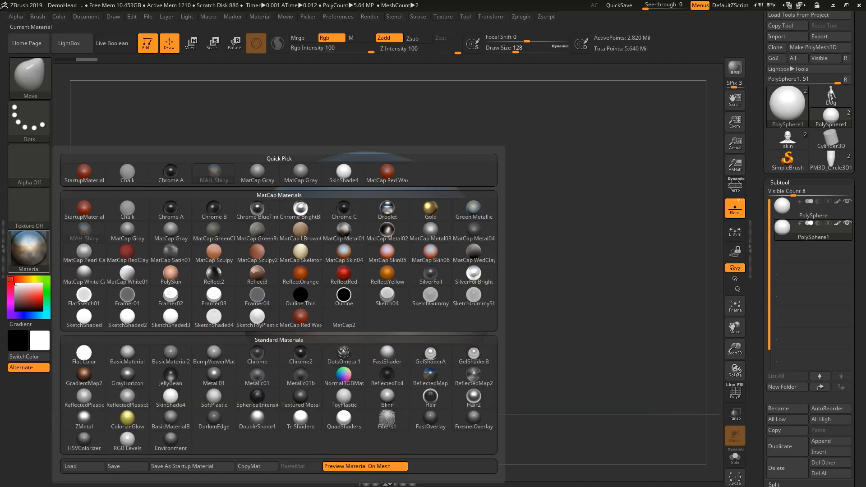
pyautogui.click(387, 398)
pyautogui.keyDown('ctrl'); pyautogui.moveTo(447, 334); pyautogui.dragTo(429, 269, button='right'); pyautogui.keyUp('ctrl')
pyautogui.keyDown('alt'); pyautogui.moveTo(342, 253); pyautogui.dragTo(277, 266, button='right'); pyautogui.keyUp('alt')
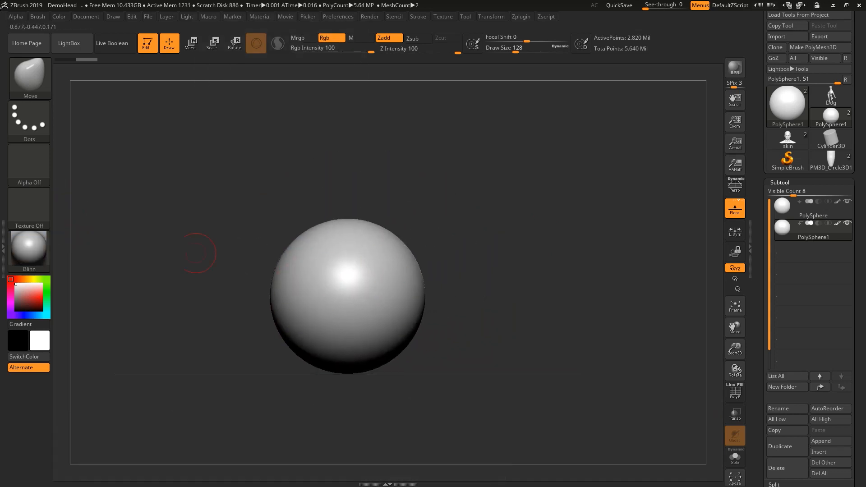
pyautogui.moveTo(360, 248)
pyautogui.keyDown('alt'); pyautogui.mouseDown(button='right')
pyautogui.moveTo(344, 250)
pyautogui.moveTo(348, 242)
pyautogui.mouseUp(button='right'); pyautogui.keyUp('alt')
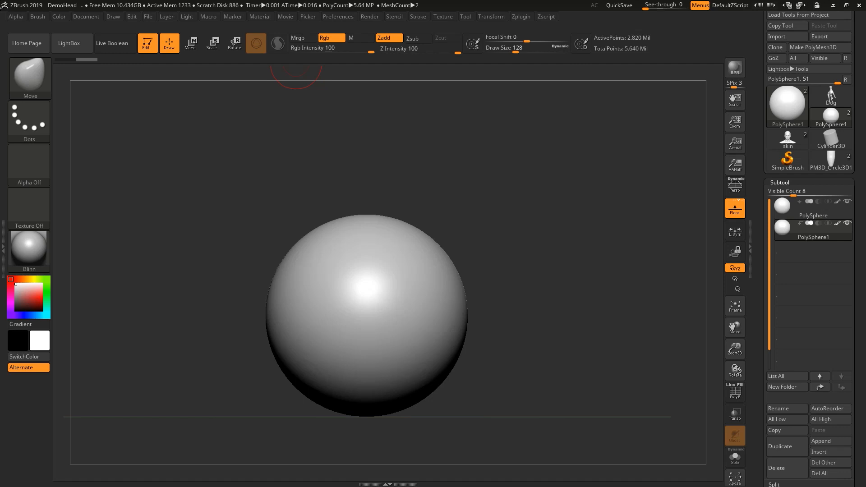
# - Copy the Blinn material and open its modifier settings
pyautogui.click(260, 17)
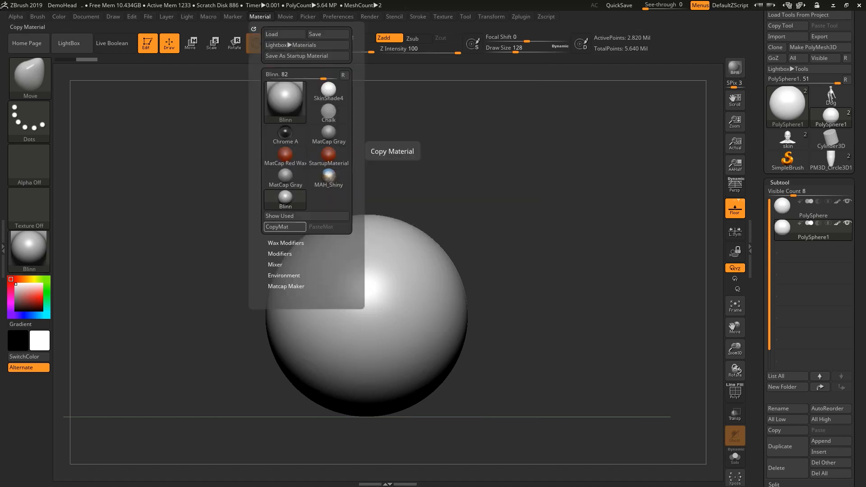
pyautogui.click(285, 226)
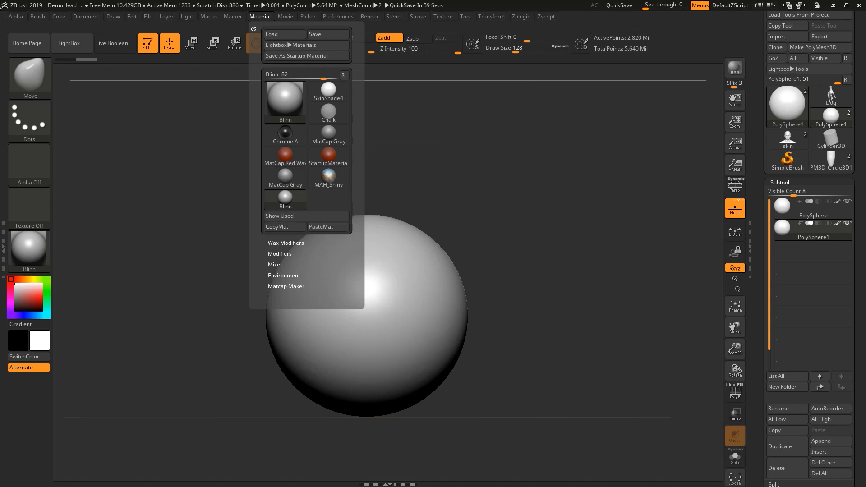
pyautogui.click(280, 254)
# - Set the Blinn material's Ambient to 2, Diffuse to 100 and Specular to 60
pyautogui.scroll(-4, 307, 262)
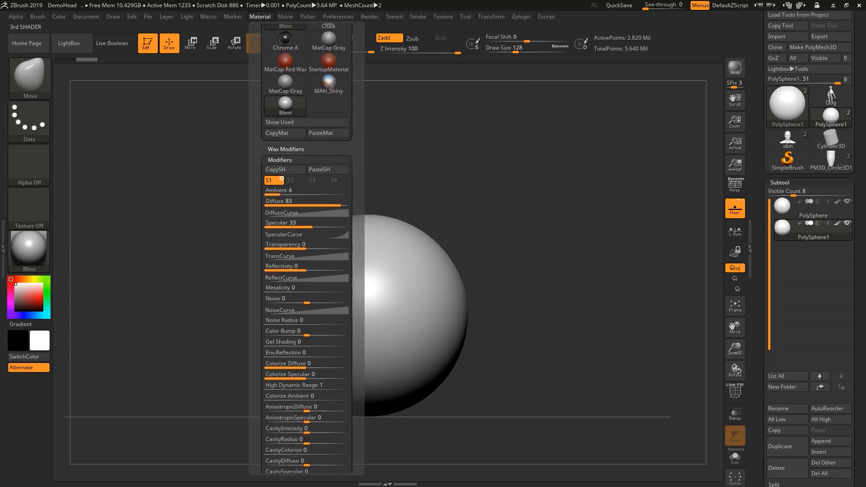
pyautogui.moveTo(273, 193); pyautogui.dragTo(270, 192)
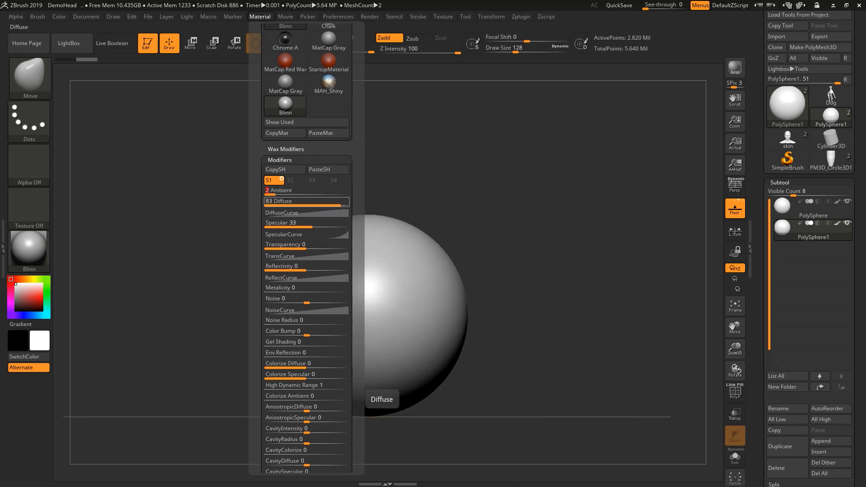
pyautogui.moveTo(340, 203); pyautogui.dragTo(348, 202)
pyautogui.scroll(-3, 307, 203)
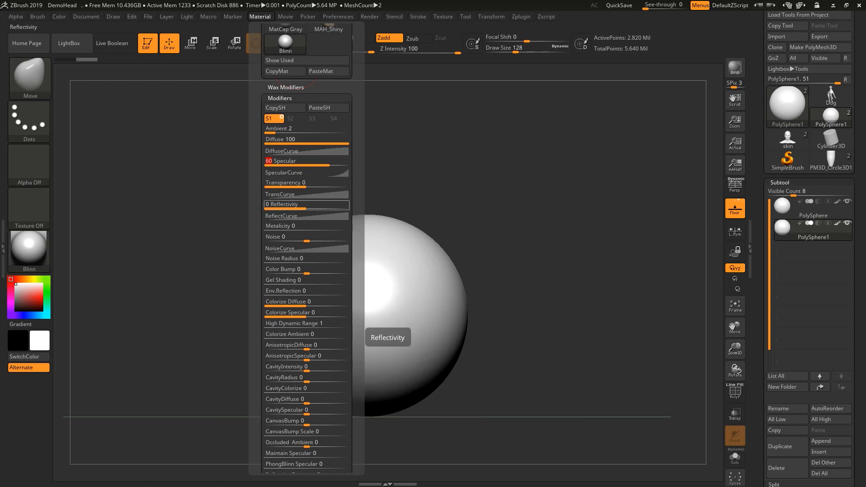
# - Set the Blinn material's Metalicity to 33, Reflectivity to 43 and Env.Reflection to 10
pyautogui.moveTo(307, 205); pyautogui.dragTo(292, 226)
pyautogui.moveTo(334, 206)
pyautogui.mouseDown()
pyautogui.moveTo(342, 206)
pyautogui.moveTo(334, 206)
pyautogui.mouseUp()
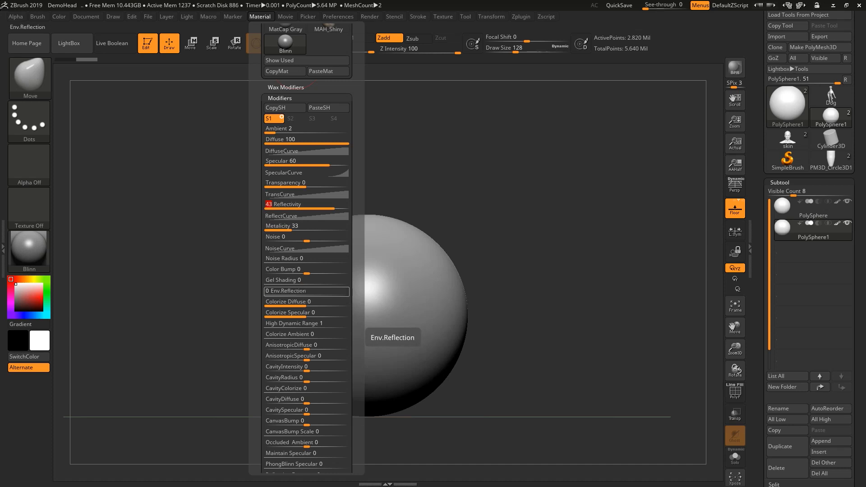
pyautogui.click(307, 291)
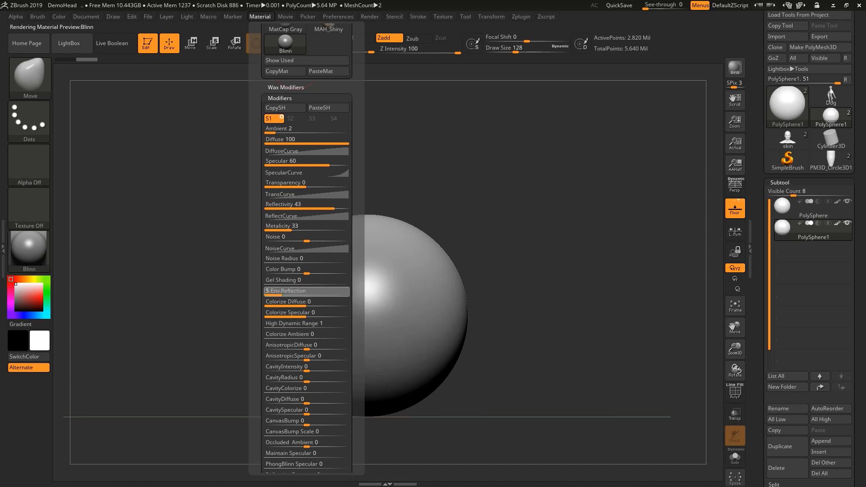
pyautogui.write('8')
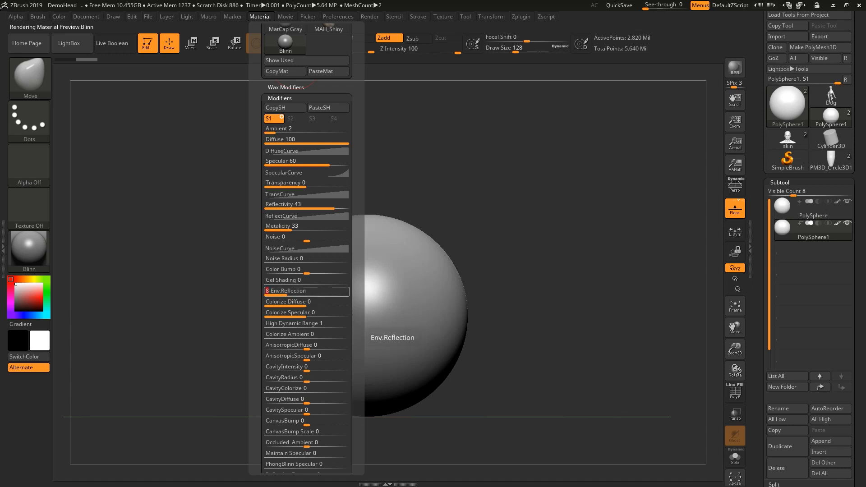
pyautogui.press('BackSpace')
pyautogui.write('10')
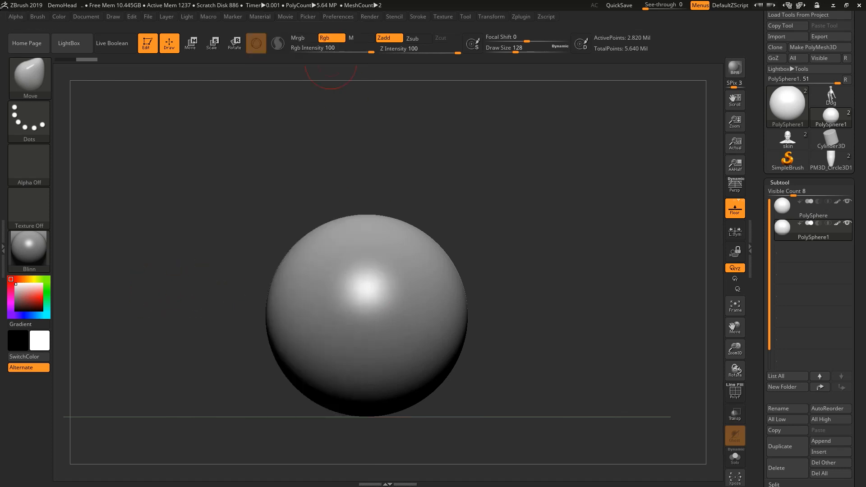
# - Set the Blinn material's Dif color to a medium gray and its Spec color to a light gray
pyautogui.click(260, 16)
pyautogui.scroll(-2, 307, 248)
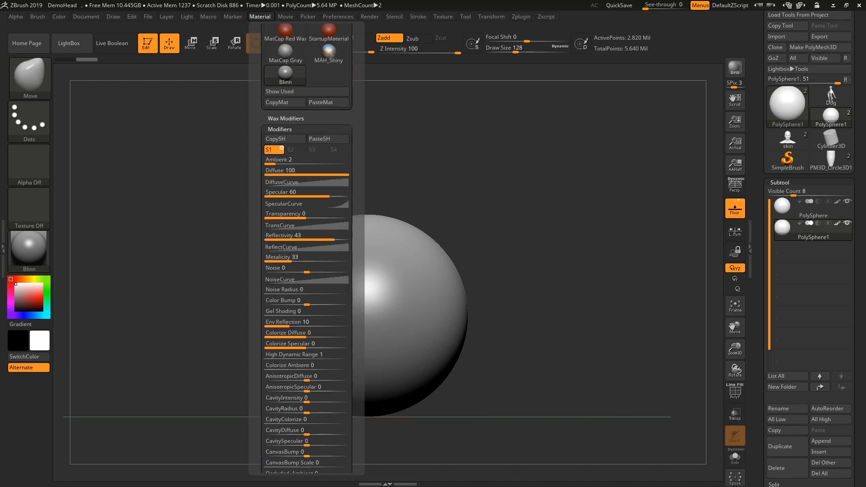
pyautogui.scroll(-3, 307, 248)
pyautogui.click(273, 383)
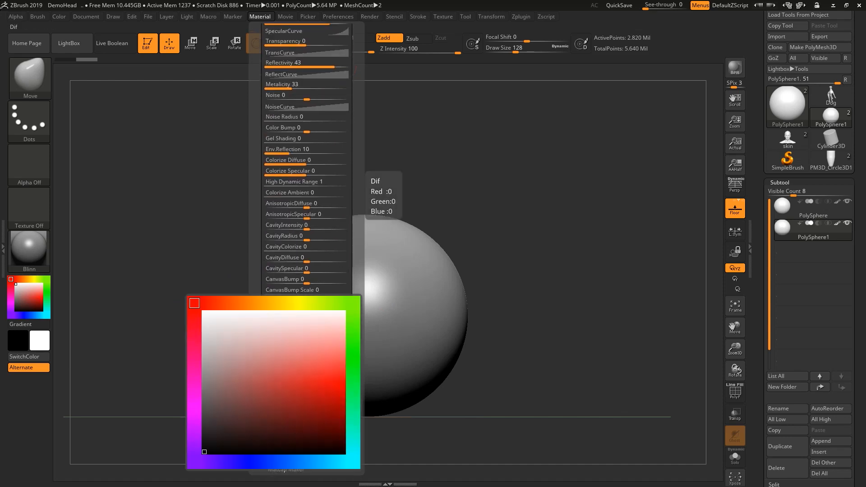
pyautogui.moveTo(207, 385)
pyautogui.mouseDown()
pyautogui.moveTo(207, 356)
pyautogui.moveTo(204, 402)
pyautogui.mouseUp()
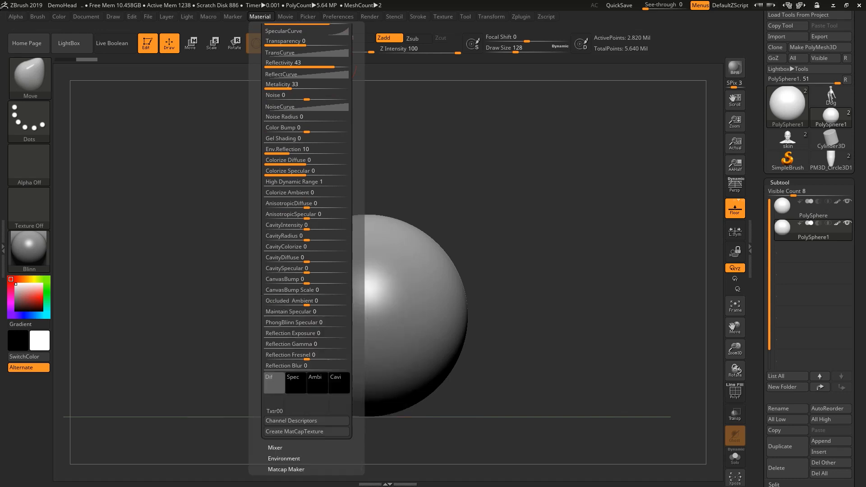
pyautogui.click(295, 329)
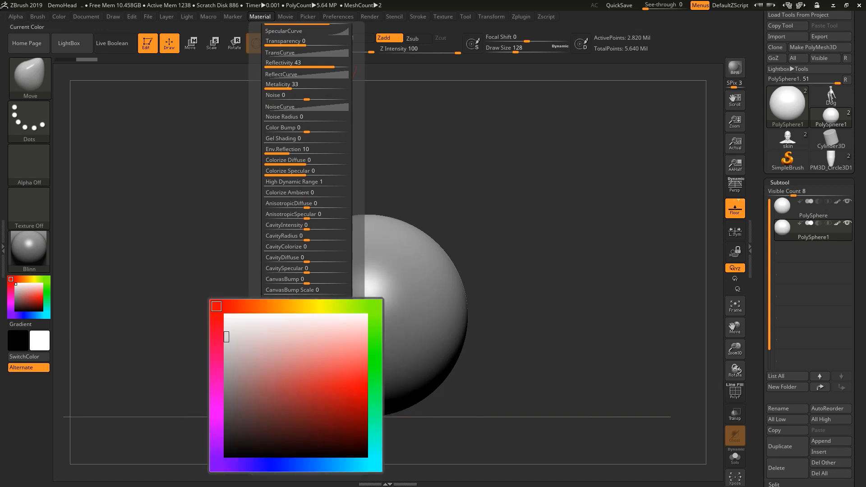
pyautogui.moveTo(227, 348); pyautogui.dragTo(227, 355)
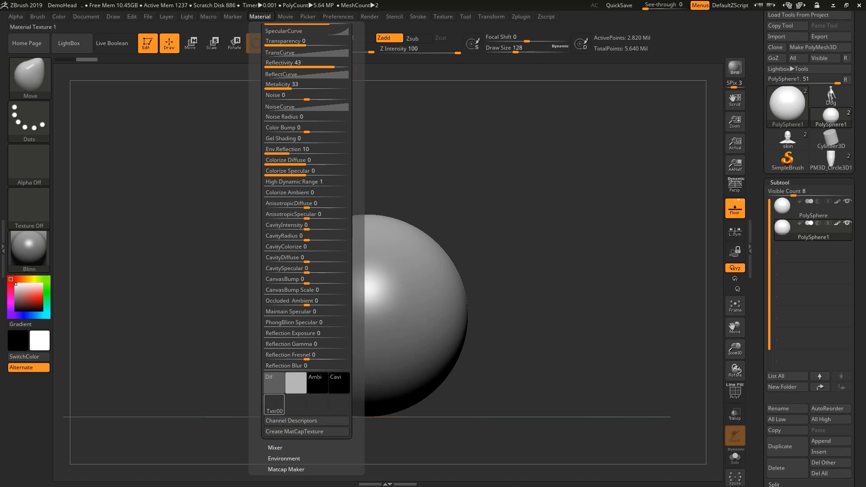
pyautogui.moveTo(255, 316); pyautogui.dragTo(255, 414)
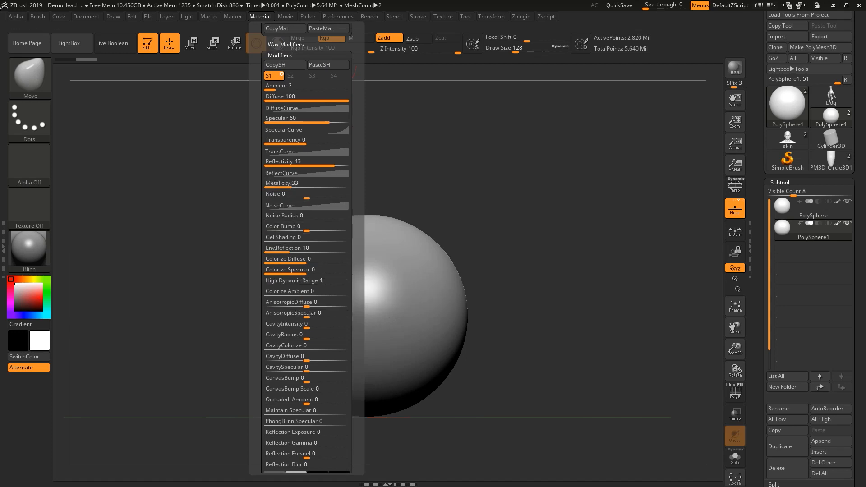
# - Set the BPR sub-pixel quality (SPix) to 7 and enable Sss in the render properties
pyautogui.moveTo(734, 86); pyautogui.dragTo(742, 87)
pyautogui.click(370, 16)
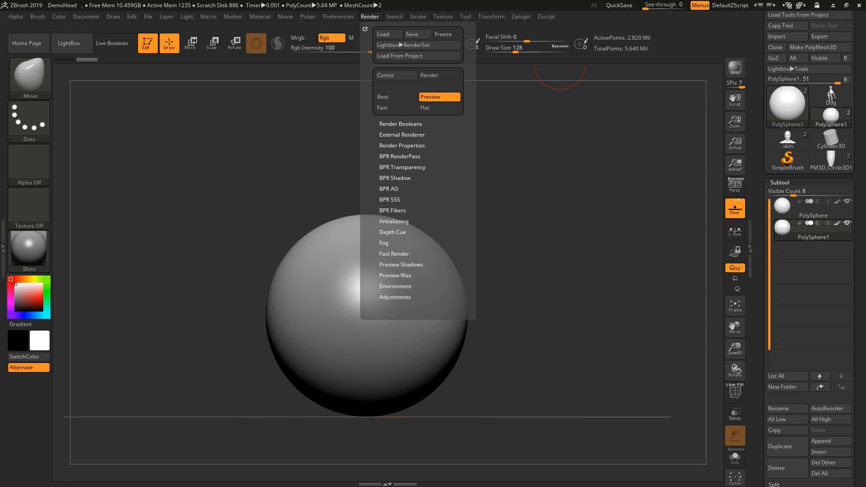
pyautogui.click(402, 145)
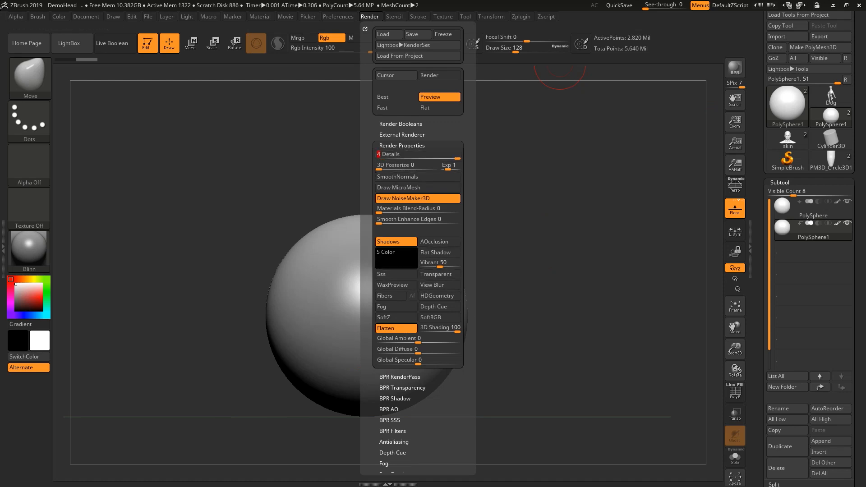
pyautogui.click(396, 274)
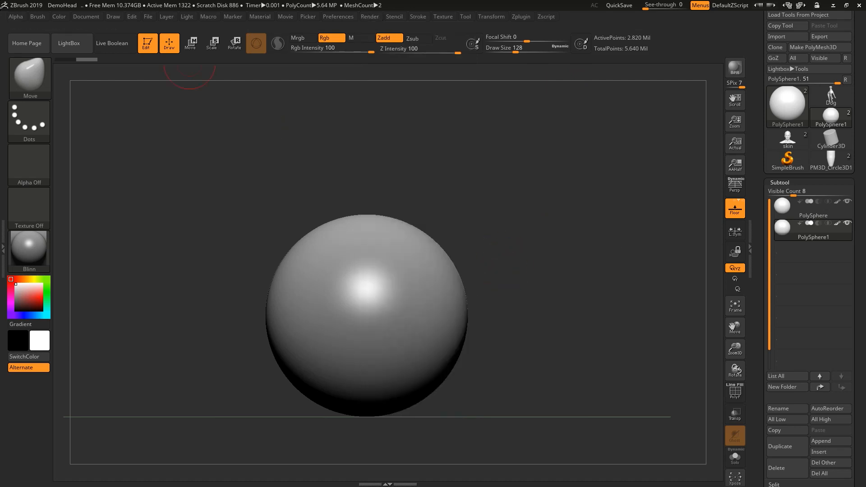
# - Open the texture choices for the light's background image
pyautogui.click(187, 16)
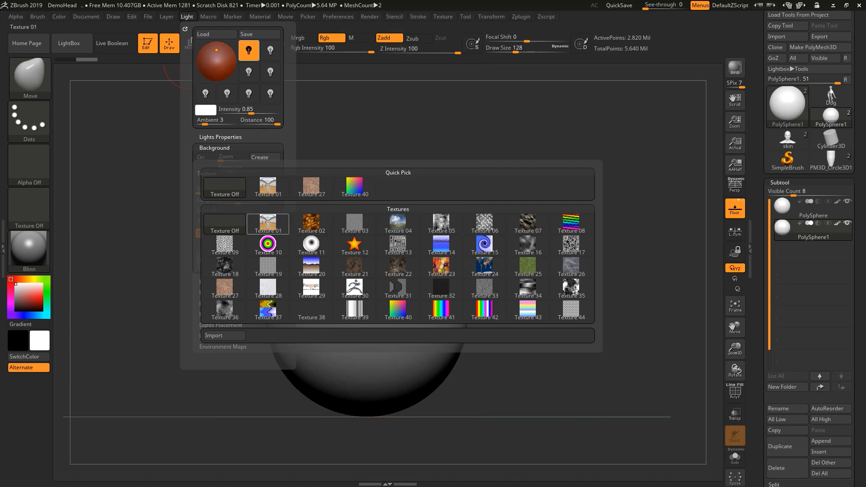
pyautogui.moveTo(268, 224)
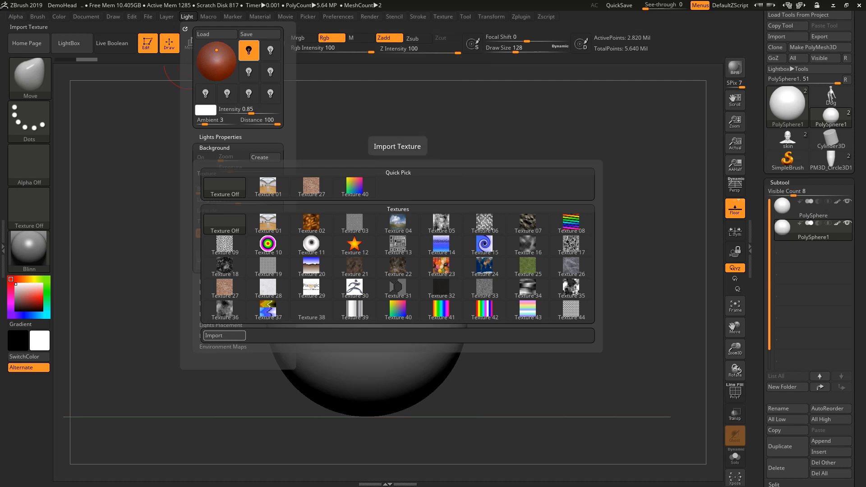
pyautogui.click(224, 335)
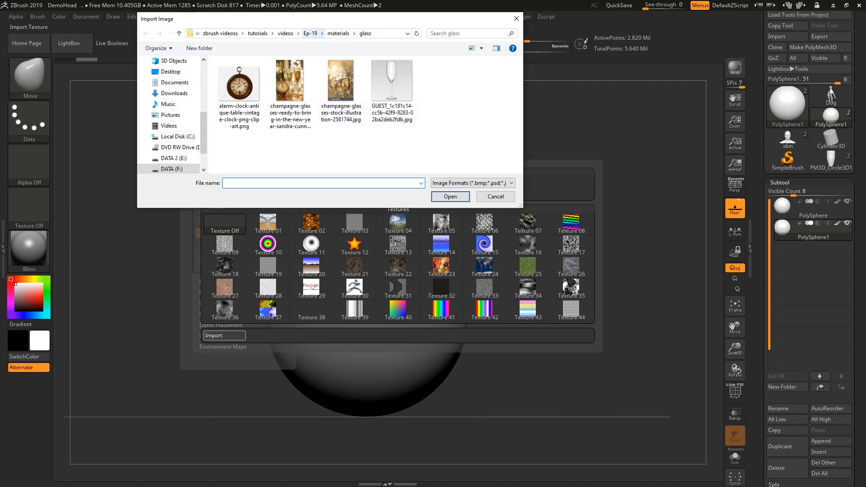
pyautogui.click(338, 33)
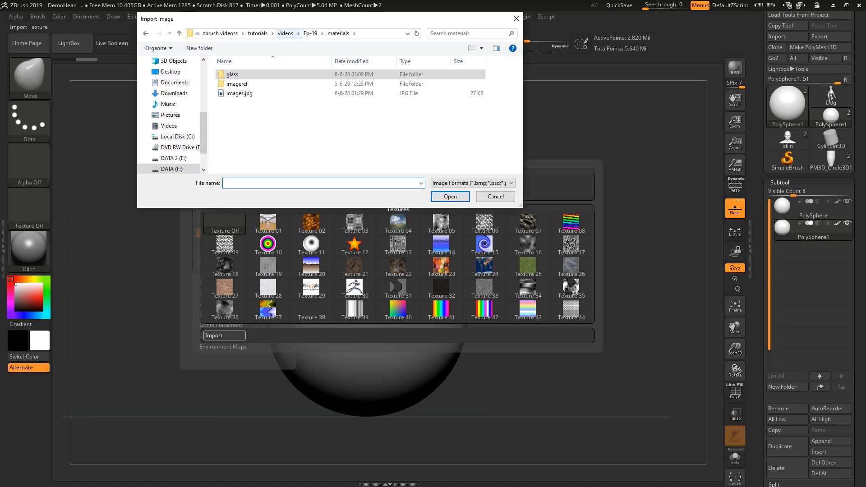
pyautogui.click(285, 33)
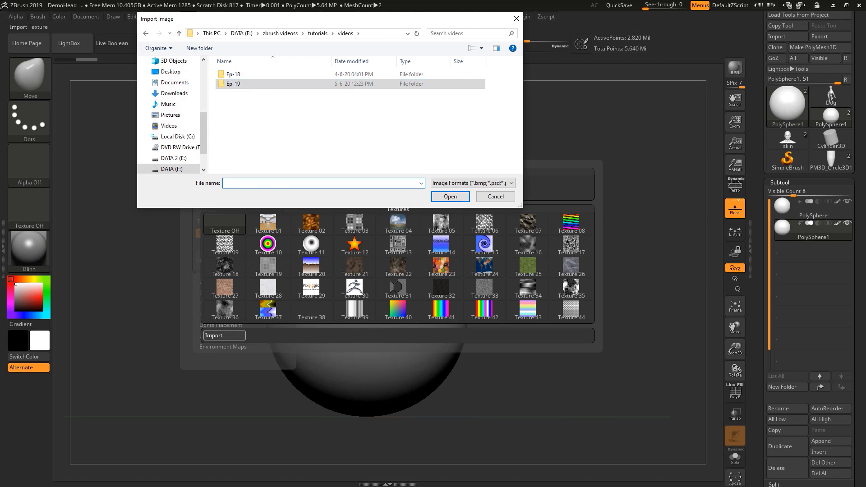
pyautogui.click(495, 197)
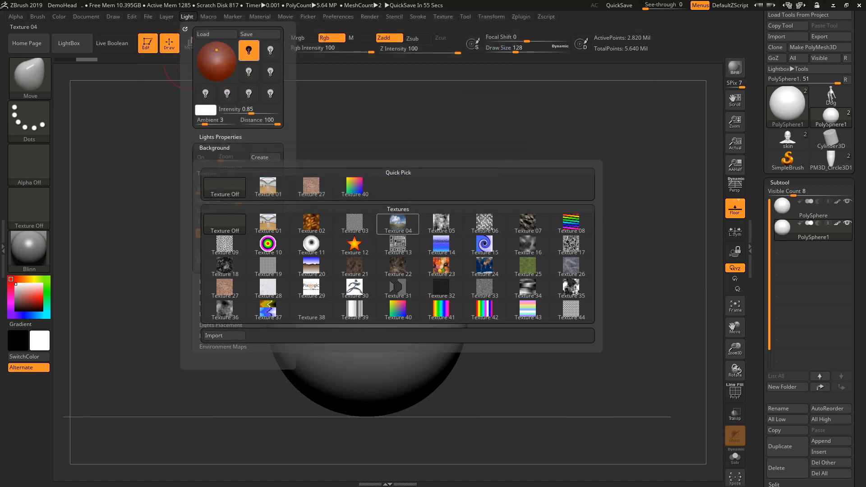
# - Use Texture 04 as the light's background image and render the Blinn sphere with BPR
pyautogui.moveTo(398, 224)
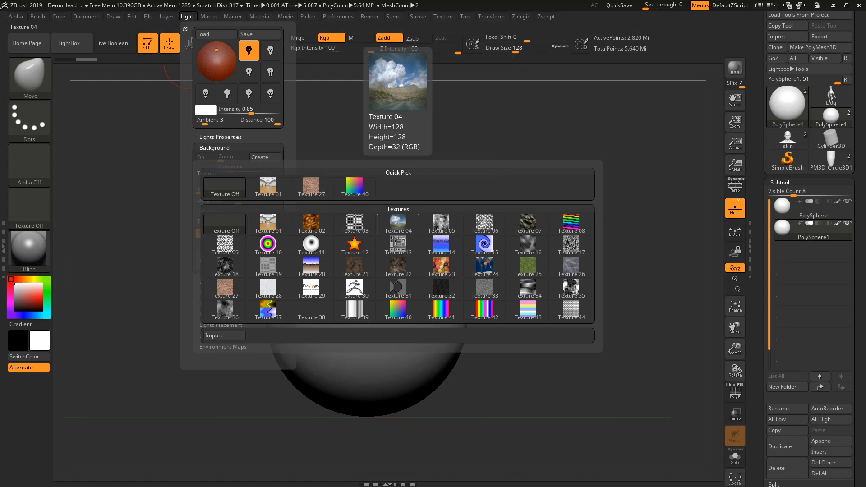
pyautogui.click(397, 224)
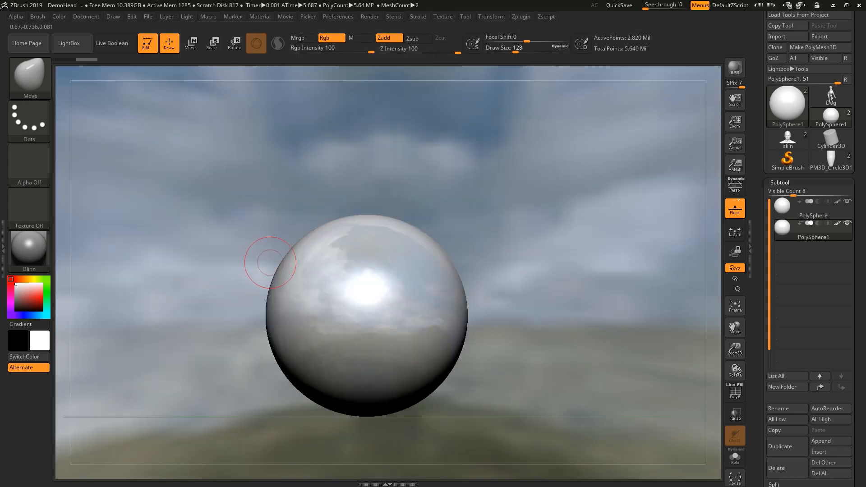
pyautogui.keyDown('ctrl'); pyautogui.moveTo(513, 185); pyautogui.dragTo(564, 149, button='right'); pyautogui.keyUp('ctrl')
pyautogui.moveTo(435, 191)
pyautogui.keyDown('ctrl'); pyautogui.mouseDown(button='right')
pyautogui.moveTo(435, 176)
pyautogui.moveTo(429, 201)
pyautogui.mouseUp(button='right'); pyautogui.keyUp('ctrl')
pyautogui.moveTo(16, 285)
pyautogui.mouseDown()
pyautogui.moveTo(16, 301)
pyautogui.moveTo(16, 284)
pyautogui.mouseUp()
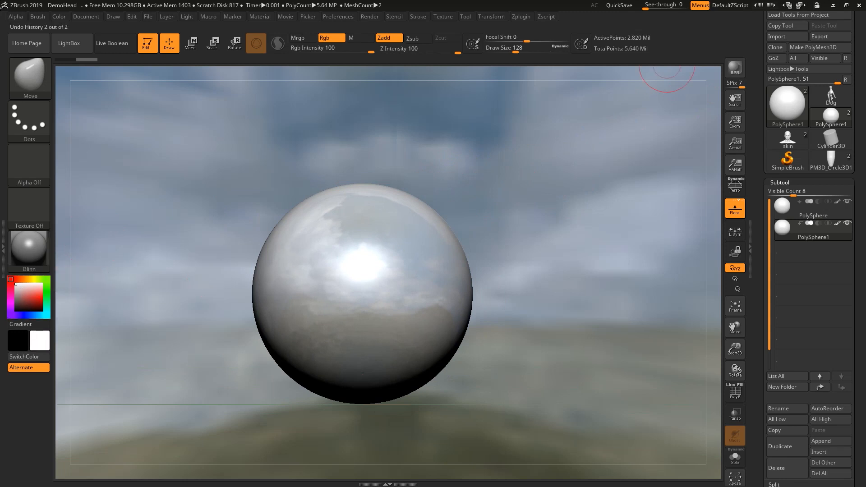
pyautogui.click(736, 67)
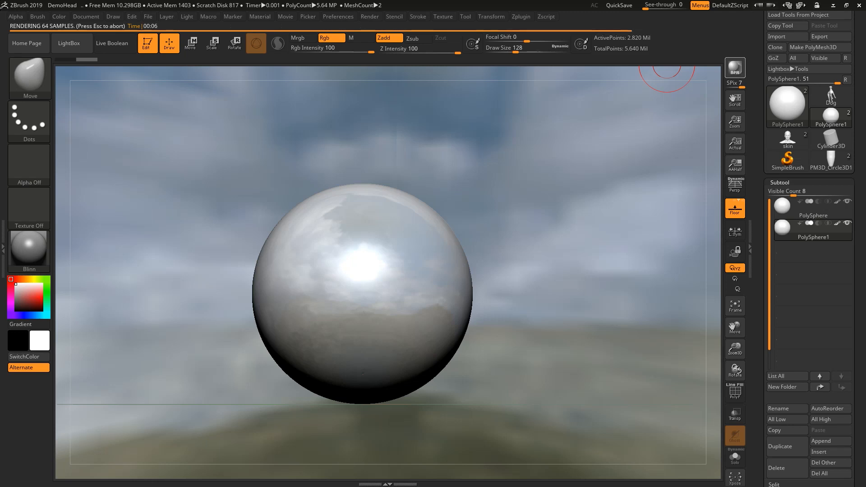
pyautogui.moveTo(583, 152); pyautogui.dragTo(520, 143)
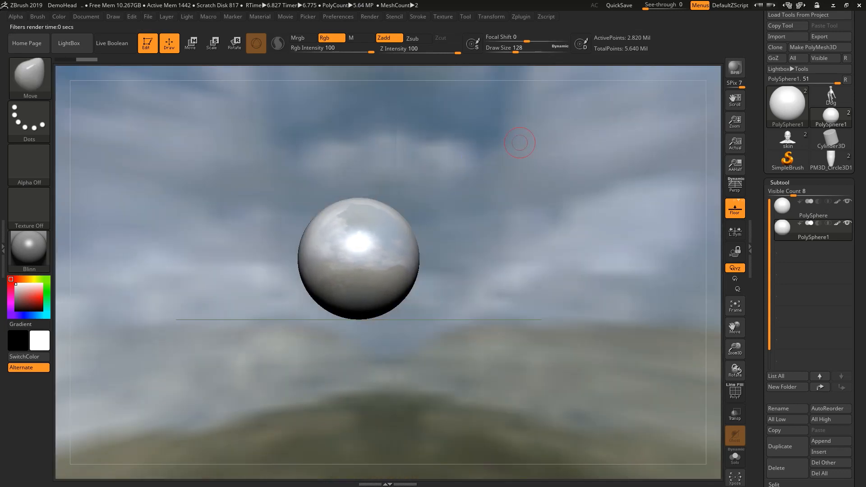
pyautogui.click(37, 16)
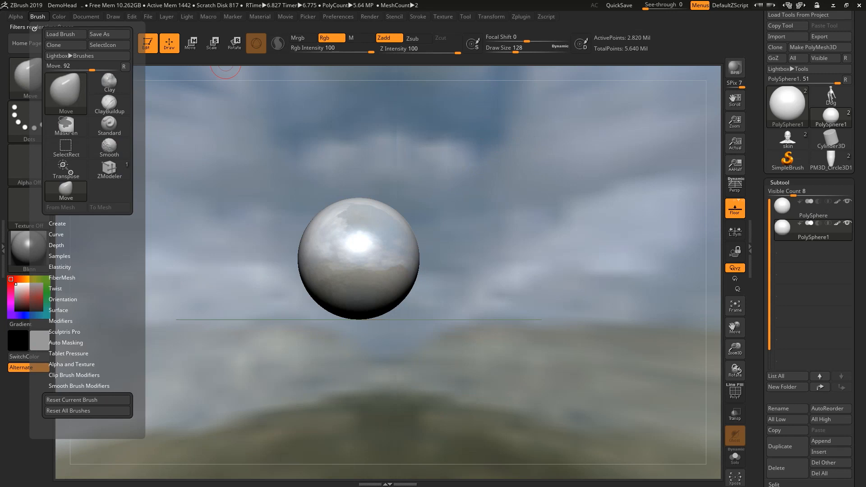
pyautogui.scroll(-3, 86, 226)
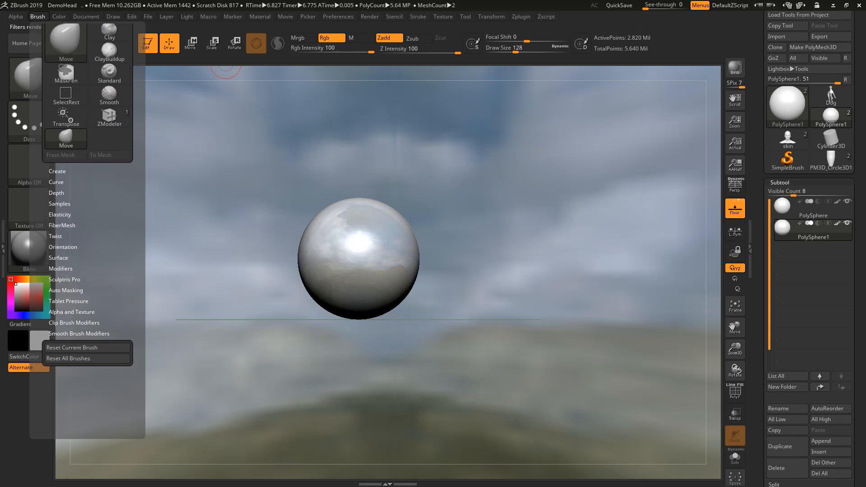
pyautogui.scroll(-1, 85, 226)
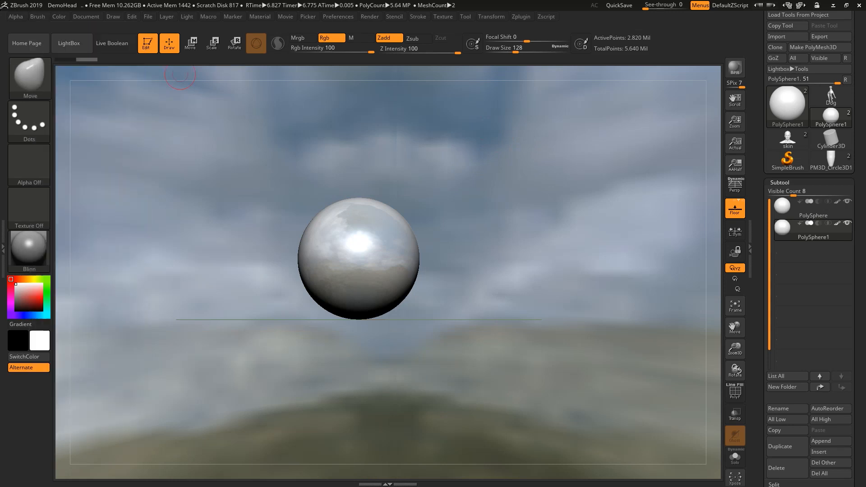
# - Set the light background's Blur to about 21 and render the sphere with BPR
pyautogui.click(187, 16)
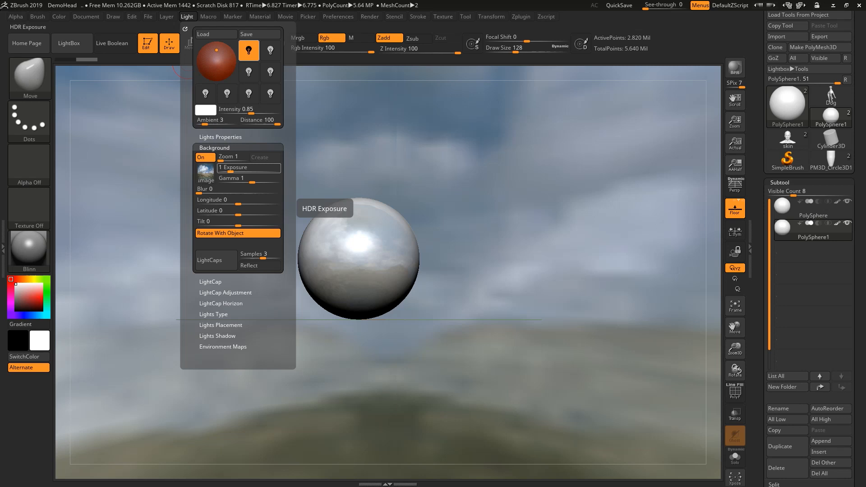
pyautogui.moveTo(199, 190); pyautogui.dragTo(216, 191)
pyautogui.click(216, 191)
pyautogui.click(735, 68)
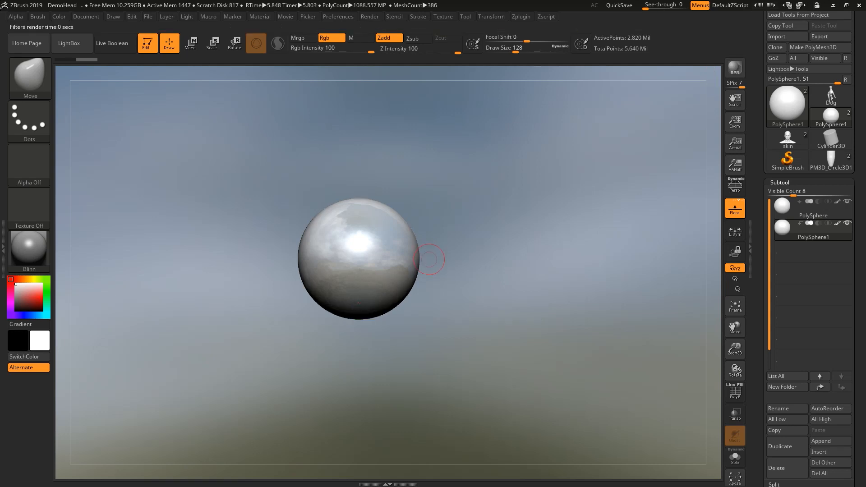
pyautogui.keyDown('ctrl'); pyautogui.moveTo(496, 244); pyautogui.dragTo(501, 286, button='right'); pyautogui.keyUp('ctrl')
pyautogui.moveTo(549, 225)
pyautogui.keyDown('ctrl'); pyautogui.mouseDown(button='right')
pyautogui.moveTo(537, 185)
pyautogui.moveTo(480, 228)
pyautogui.moveTo(444, 221)
pyautogui.moveTo(462, 212)
pyautogui.moveTo(436, 210)
pyautogui.moveTo(459, 206)
pyautogui.moveTo(455, 234)
pyautogui.mouseUp(button='right'); pyautogui.keyUp('ctrl')
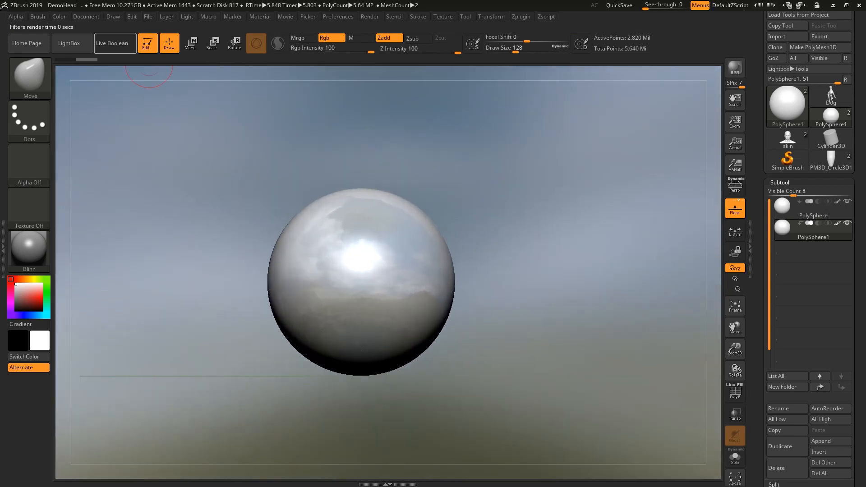
# - Reset the light background's Blur to 0
pyautogui.click(187, 16)
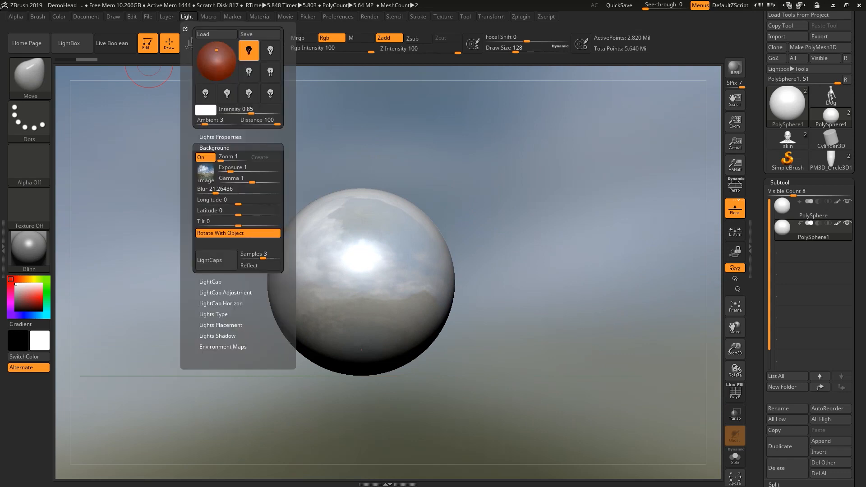
pyautogui.click(187, 16)
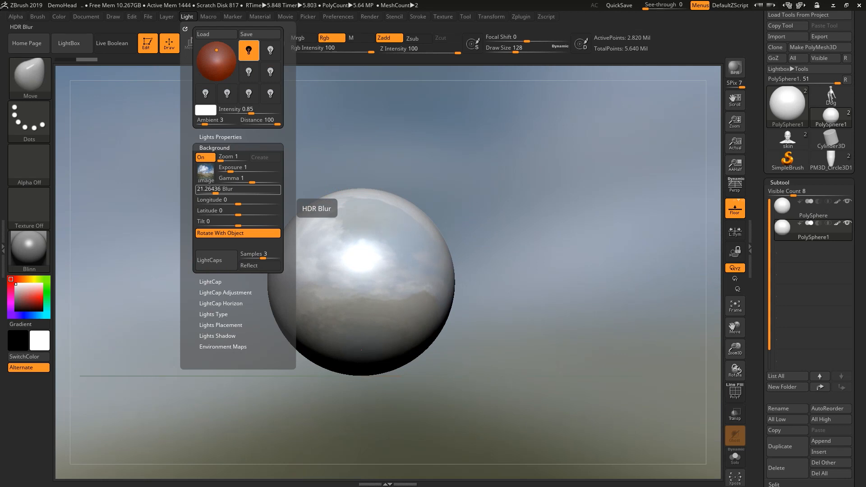
pyautogui.click(215, 192)
pyautogui.moveTo(216, 192); pyautogui.dragTo(198, 192)
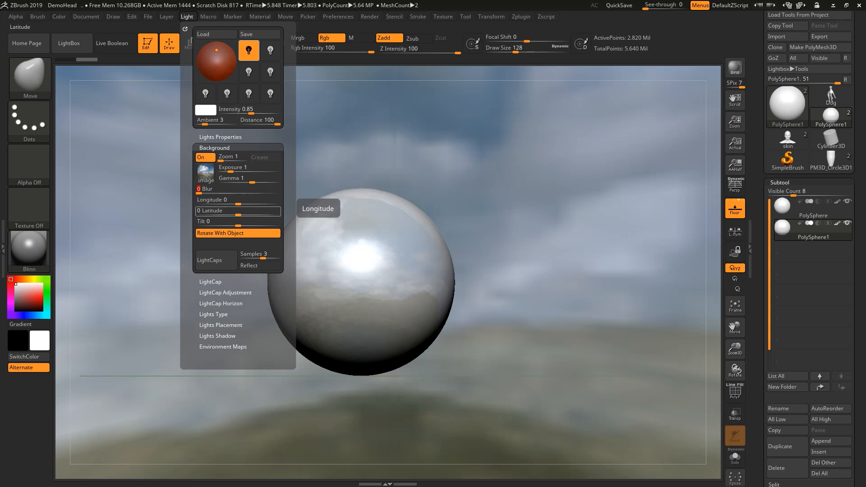
pyautogui.keyDown('ctrl'); pyautogui.moveTo(412, 228); pyautogui.dragTo(349, 210, button='right'); pyautogui.keyUp('ctrl')
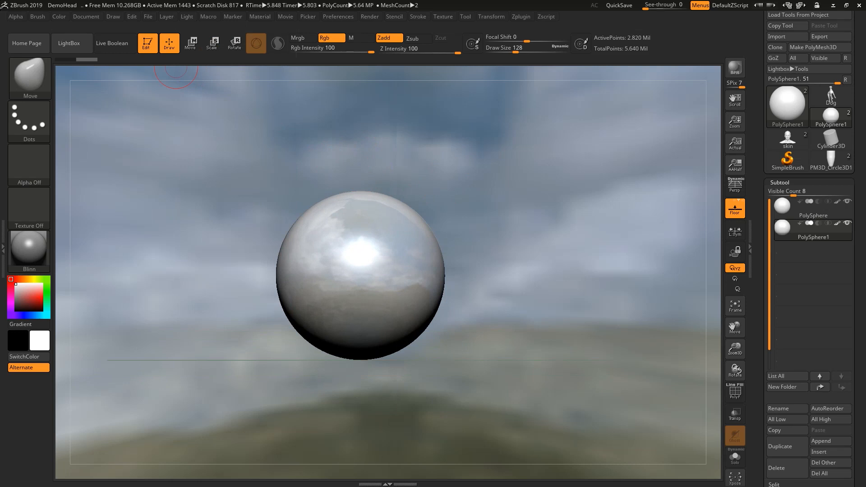
# - Switch the light's background image to Texture 01 and render the sphere with BPR
pyautogui.click(186, 16)
pyautogui.click(203, 170)
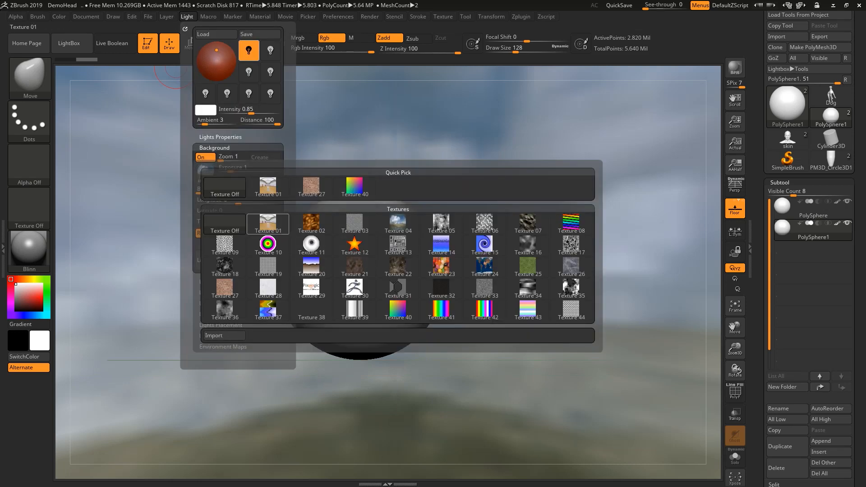
pyautogui.click(268, 223)
pyautogui.moveTo(199, 192)
pyautogui.mouseDown()
pyautogui.moveTo(221, 191)
pyautogui.moveTo(199, 192)
pyautogui.mouseUp()
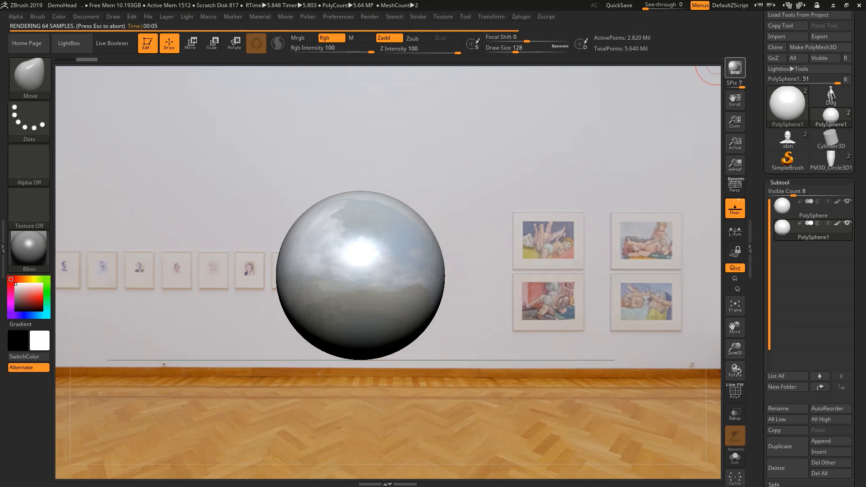
pyautogui.moveTo(393, 215)
pyautogui.keyDown('ctrl'); pyautogui.mouseDown(button='right')
pyautogui.moveTo(419, 212)
pyautogui.moveTo(347, 201)
pyautogui.moveTo(389, 199)
pyautogui.mouseUp(button='right'); pyautogui.keyUp('ctrl')
# - Check the background settings, try the Fast render mode and render the sphere again against the gallery background
pyautogui.click(187, 16)
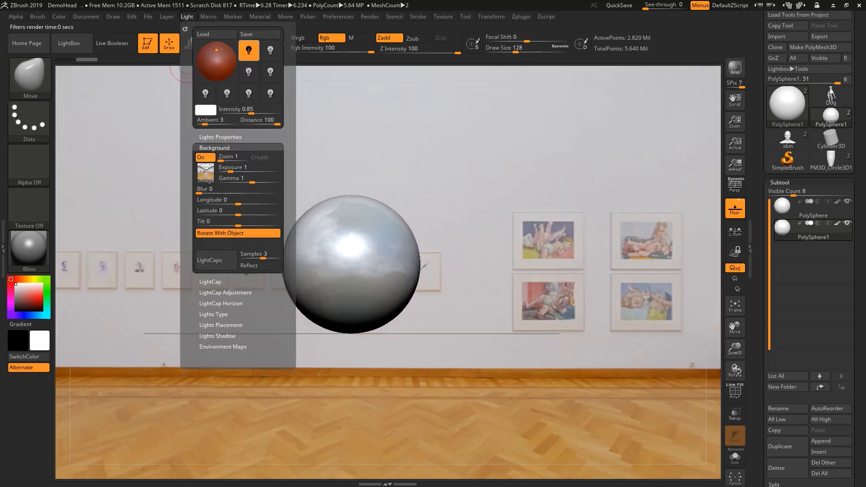
pyautogui.moveTo(205, 172)
pyautogui.keyDown('ctrl'); pyautogui.moveTo(380, 134); pyautogui.dragTo(409, 146, button='right'); pyautogui.keyUp('ctrl')
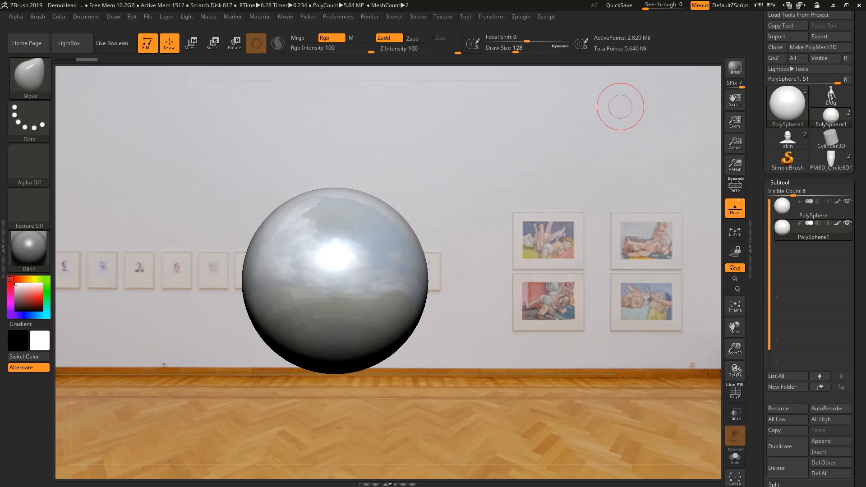
pyautogui.click(370, 16)
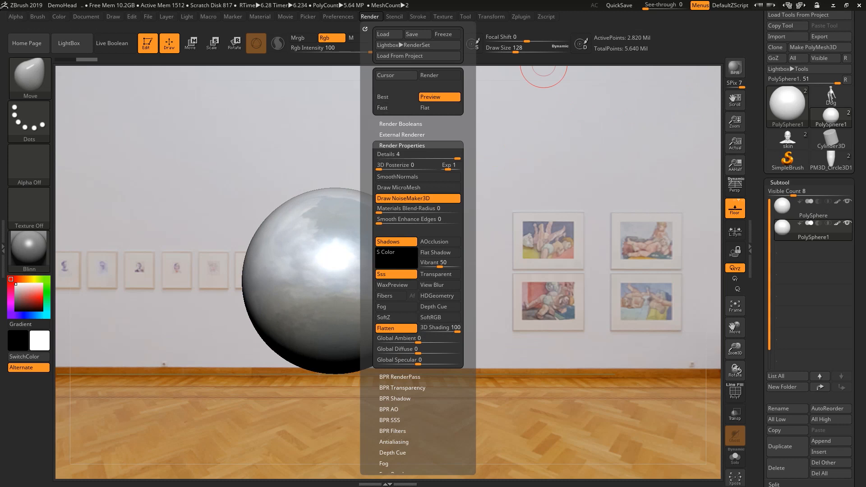
pyautogui.click(382, 108)
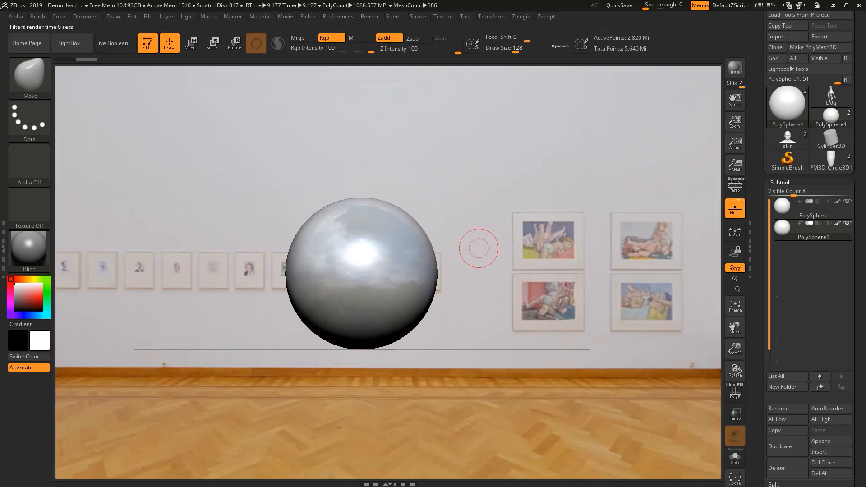
pyautogui.keyDown('ctrl'); pyautogui.moveTo(478, 249); pyautogui.dragTo(485, 249, button='right'); pyautogui.keyUp('ctrl')
# - Change the light's background image from the gallery back to Texture 04
pyautogui.click(187, 16)
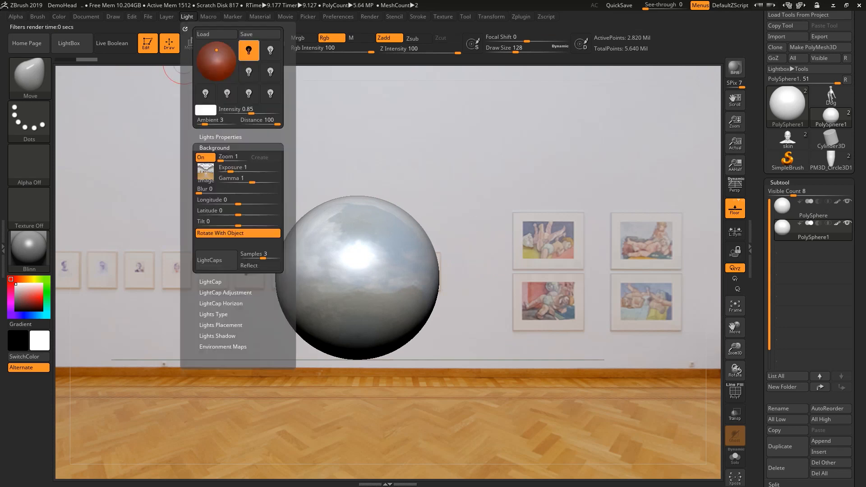
pyautogui.click(205, 173)
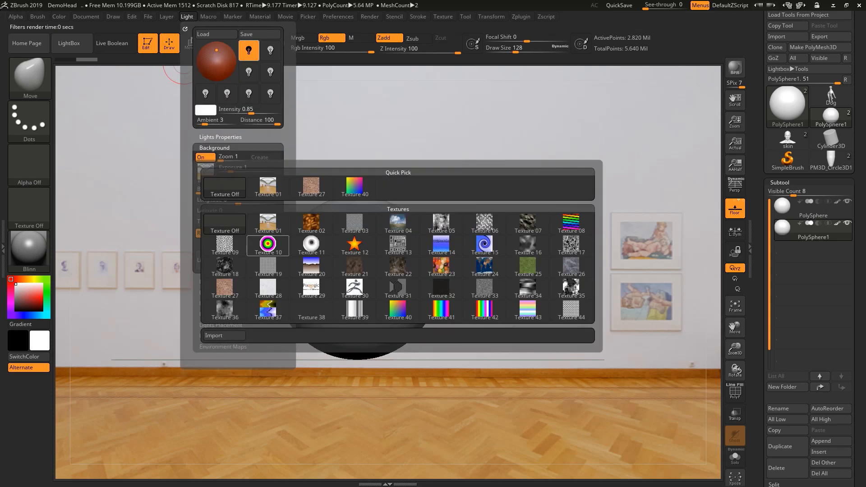
pyautogui.click(398, 222)
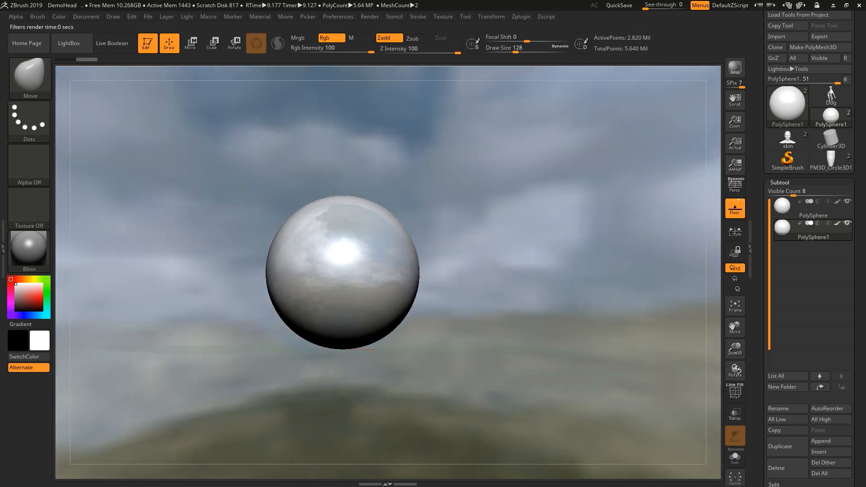
pyautogui.moveTo(541, 271); pyautogui.dragTo(604, 280)
pyautogui.click(187, 16)
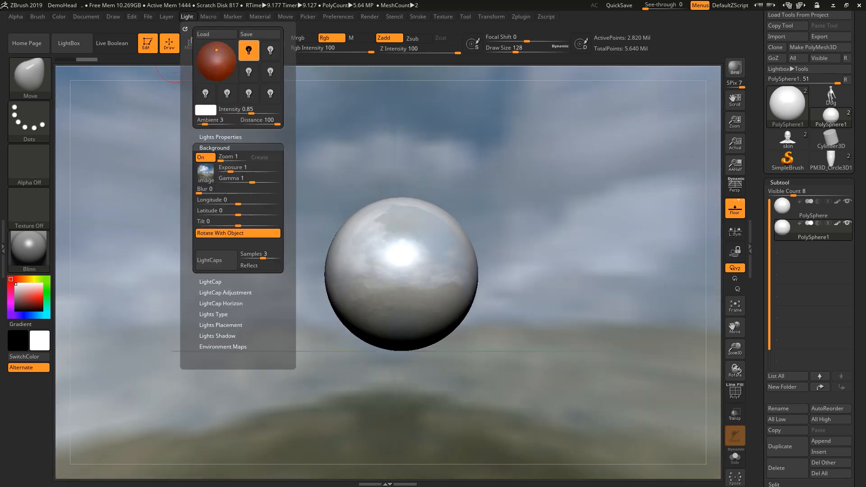
pyautogui.keyDown('alt'); pyautogui.moveTo(409, 160); pyautogui.dragTo(407, 183); pyautogui.keyUp('alt')
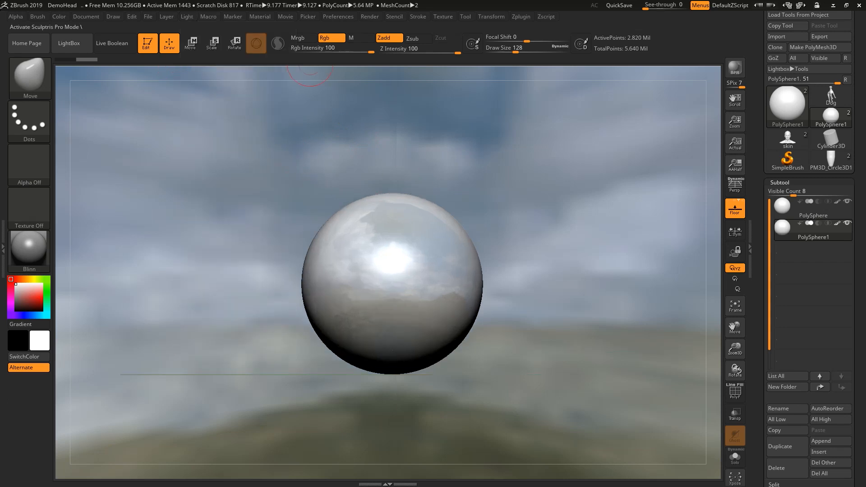
# - Switch the active tool to the skin head and frame its face in a three-quarter view
pyautogui.click(259, 16)
pyautogui.scroll(-2, 307, 248)
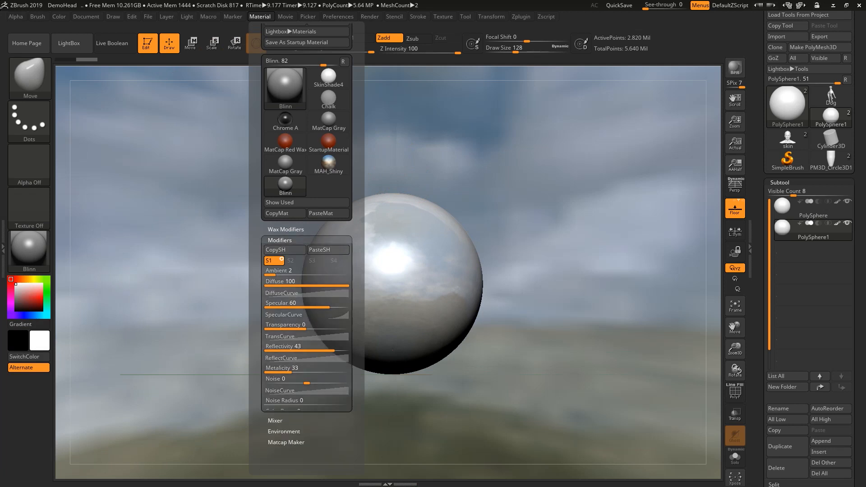
pyautogui.keyDown('ctrl'); pyautogui.moveTo(595, 225); pyautogui.dragTo(503, 230, button='right'); pyautogui.keyUp('ctrl')
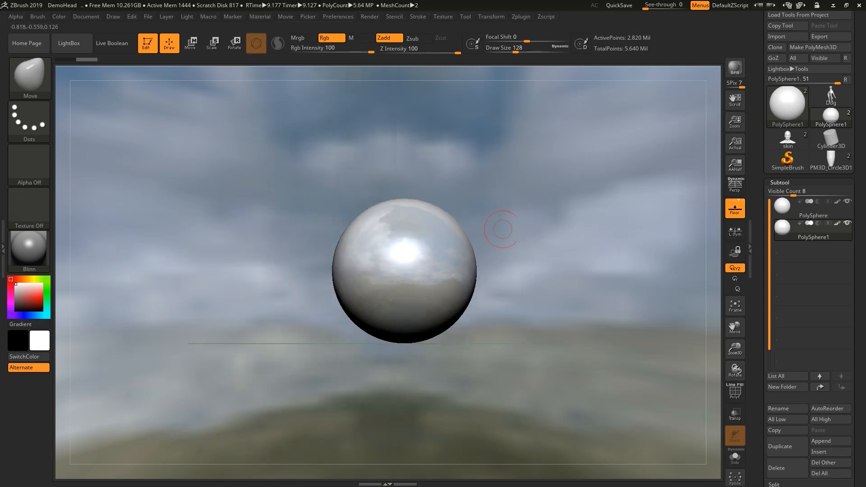
pyautogui.click(788, 140)
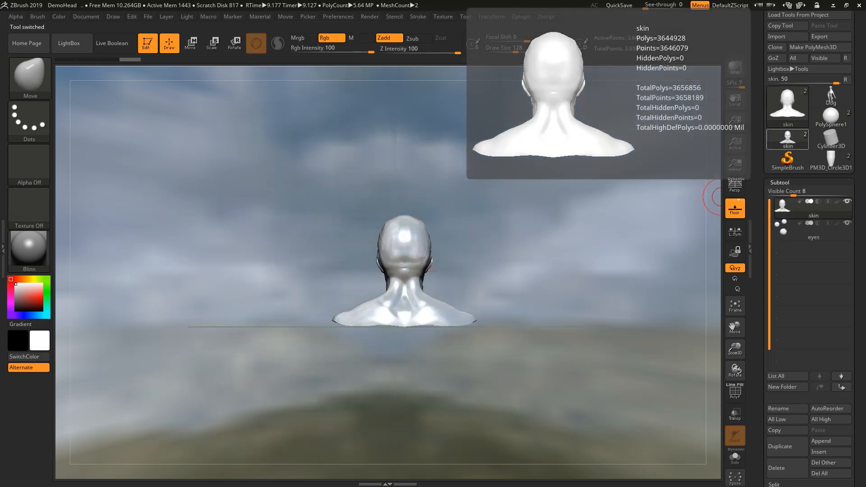
pyautogui.moveTo(641, 194); pyautogui.dragTo(563, 232, button='right')
pyautogui.keyDown('alt'); pyautogui.moveTo(563, 232); pyautogui.dragTo(516, 208, button='right'); pyautogui.keyUp('alt')
pyautogui.moveTo(541, 182)
pyautogui.mouseDown(button='right')
pyautogui.moveTo(527, 190)
pyautogui.moveTo(473, 187)
pyautogui.moveTo(473, 199)
pyautogui.moveTo(564, 212)
pyautogui.moveTo(301, 280)
pyautogui.mouseUp(button='right')
pyautogui.moveTo(591, 182)
pyautogui.keyDown('ctrl'); pyautogui.mouseDown(button='right')
pyautogui.moveTo(609, 202)
pyautogui.moveTo(580, 204)
pyautogui.mouseUp(button='right'); pyautogui.keyUp('ctrl')
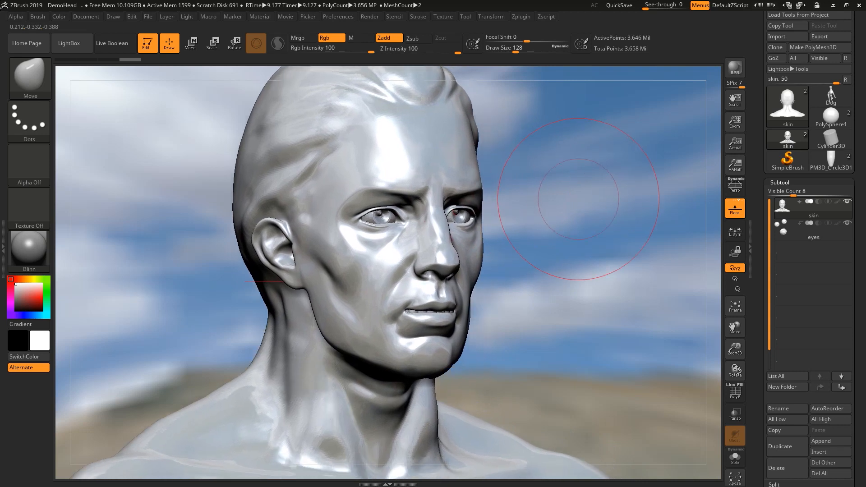
pyautogui.click(260, 16)
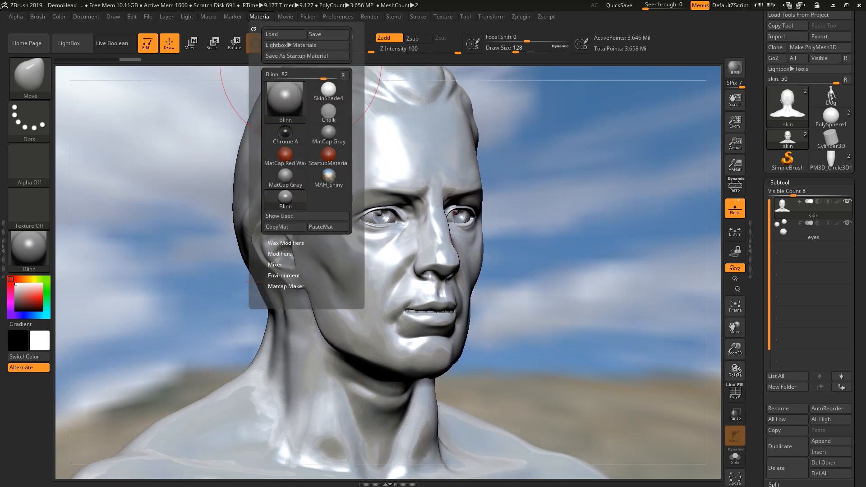
pyautogui.moveTo(376, 227); pyautogui.dragTo(360, 216)
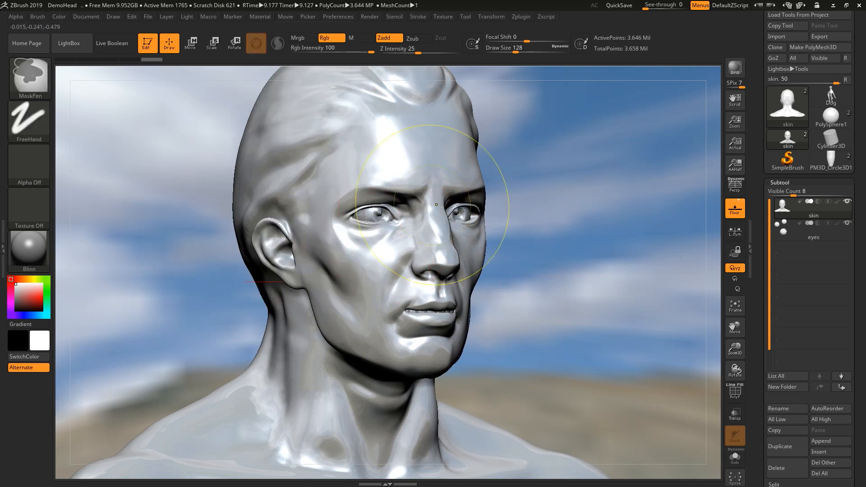
pyautogui.hotkey('ctrl', 'z')
# - Switch the painting mode to material only (M) and open Blinn's modifiers
pyautogui.click(260, 17)
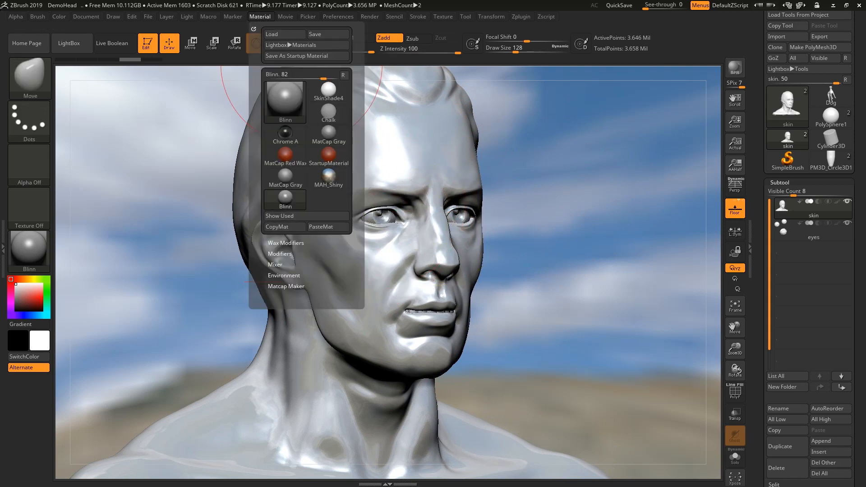
pyautogui.click(360, 37)
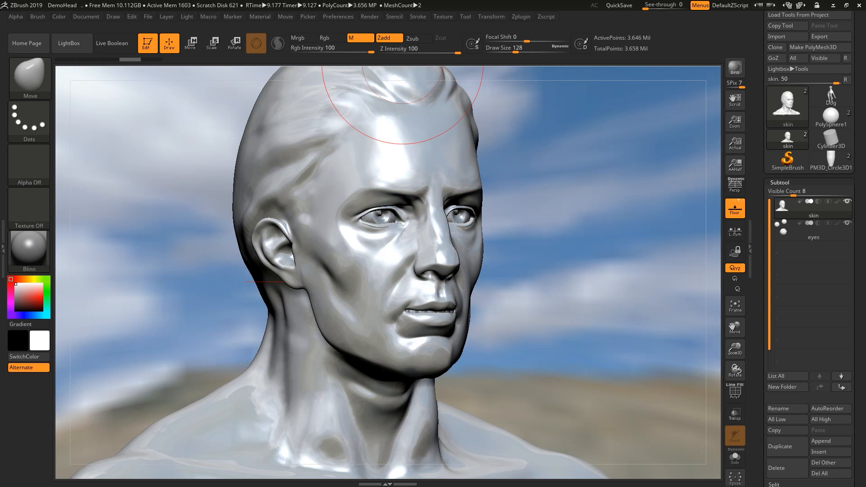
pyautogui.click(260, 17)
pyautogui.scroll(-1, 280, 253)
pyautogui.click(280, 240)
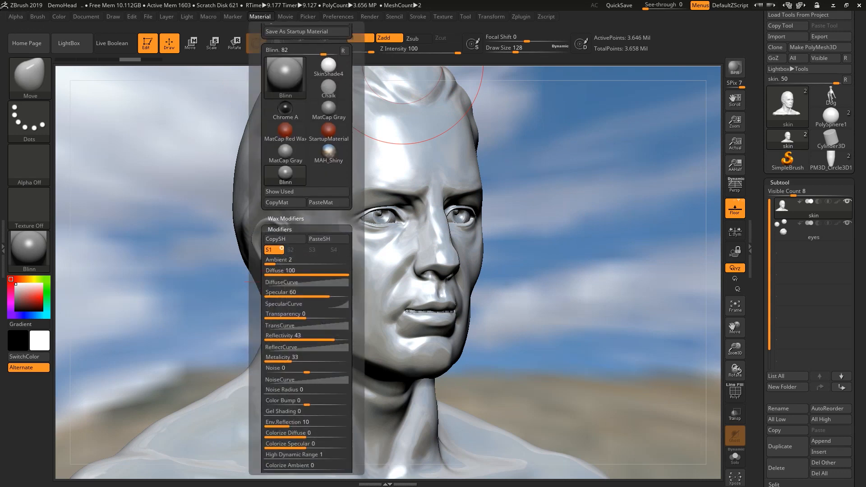
pyautogui.scroll(-4, 288, 235)
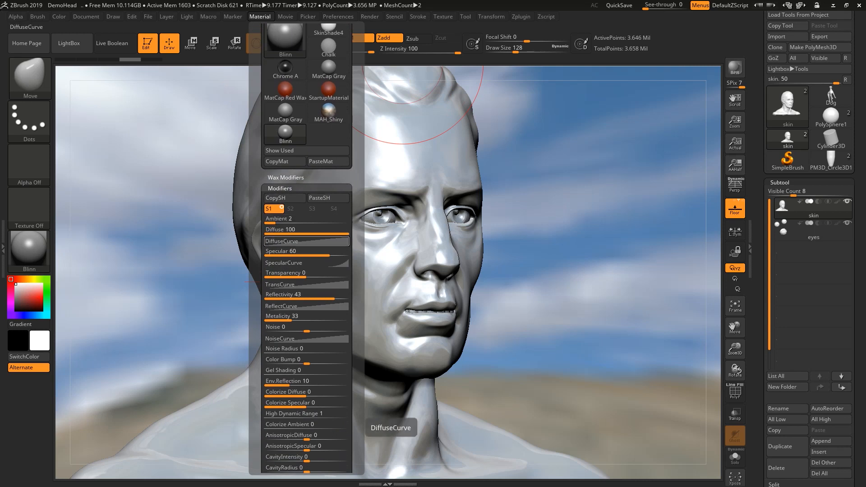
# - Set Blinn's Specular to 14 and its Reflectivity and Metalicity to 0
pyautogui.click(305, 252)
pyautogui.moveTo(296, 253); pyautogui.dragTo(295, 252)
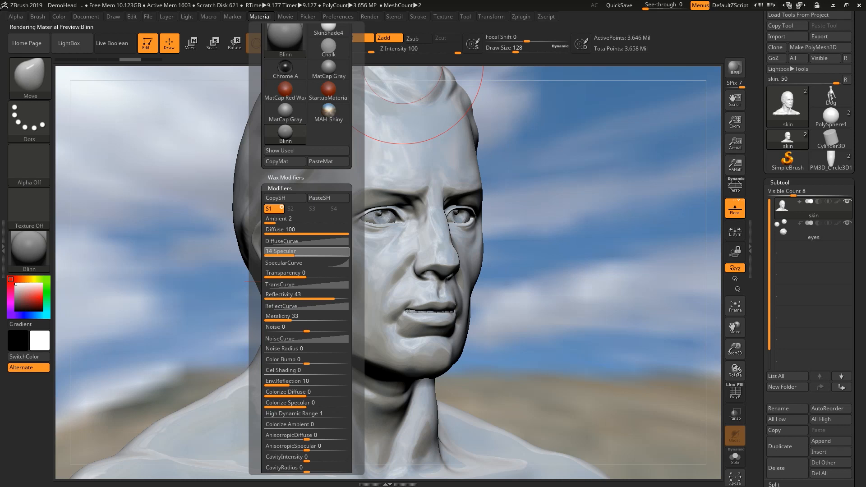
pyautogui.click(322, 297)
pyautogui.moveTo(322, 296); pyautogui.dragTo(293, 296)
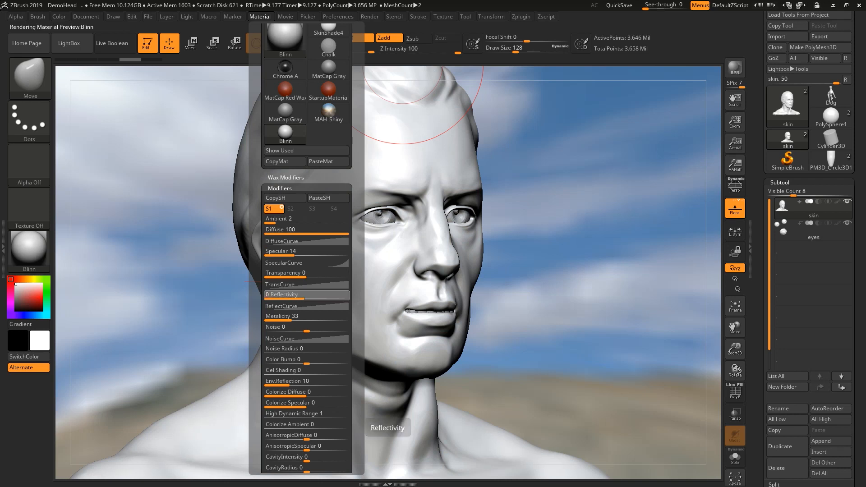
pyautogui.moveTo(292, 318); pyautogui.dragTo(284, 317)
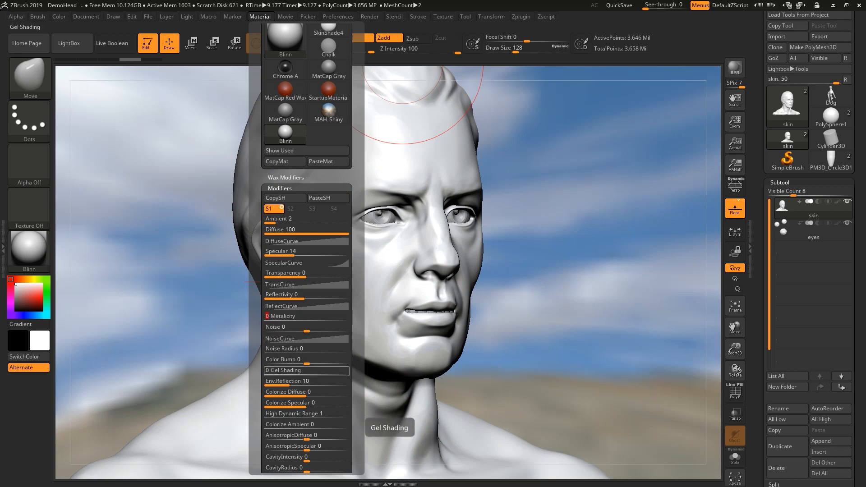
pyautogui.click(310, 327)
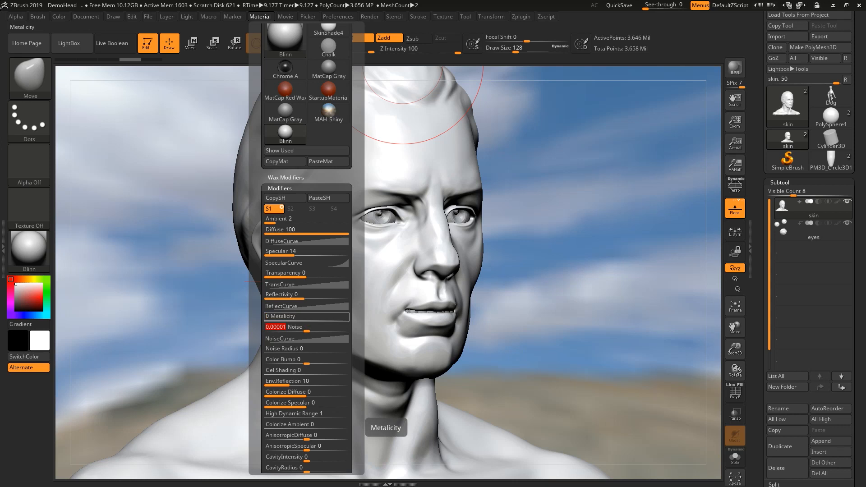
# - Set Blinn's Specular to 28 and dock the Material palette in the side tray
pyautogui.click(294, 252)
pyautogui.moveTo(304, 251); pyautogui.dragTo(317, 252)
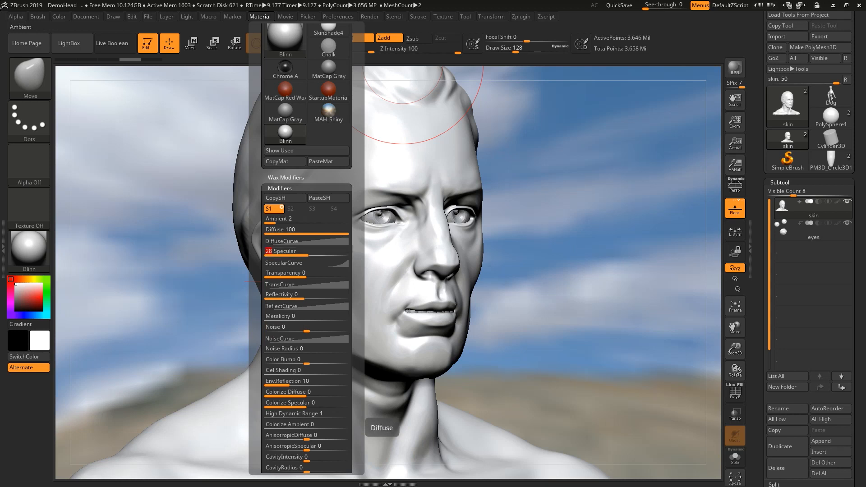
pyautogui.moveTo(255, 54); pyautogui.dragTo(255, 120)
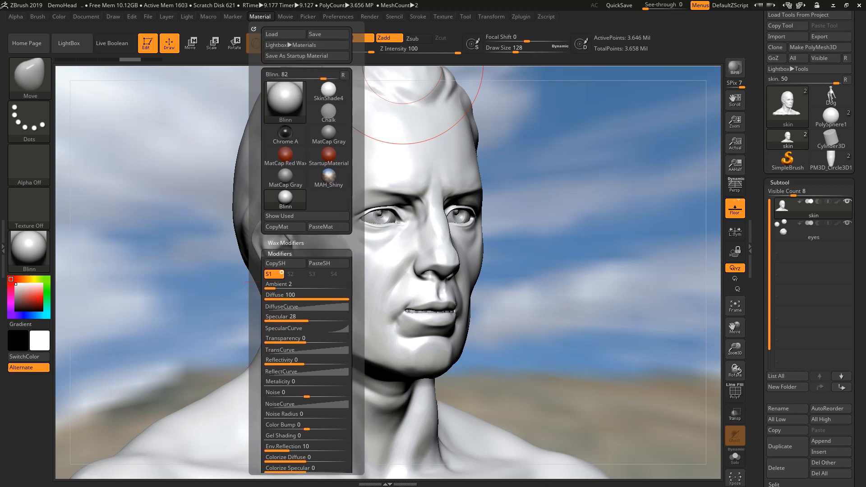
pyautogui.click(254, 29)
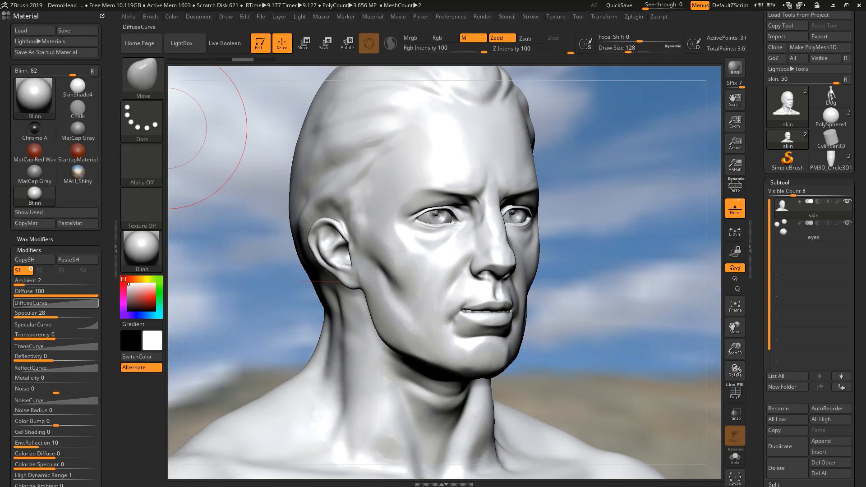
# - Set Blinn's Specular to 12 and Env.Reflection to 0
pyautogui.moveTo(105, 279); pyautogui.dragTo(104, 202)
pyautogui.moveTo(210, 253)
pyautogui.mouseDown()
pyautogui.moveTo(181, 252)
pyautogui.moveTo(165, 277)
pyautogui.mouseUp()
pyautogui.moveTo(57, 237); pyautogui.dragTo(43, 237)
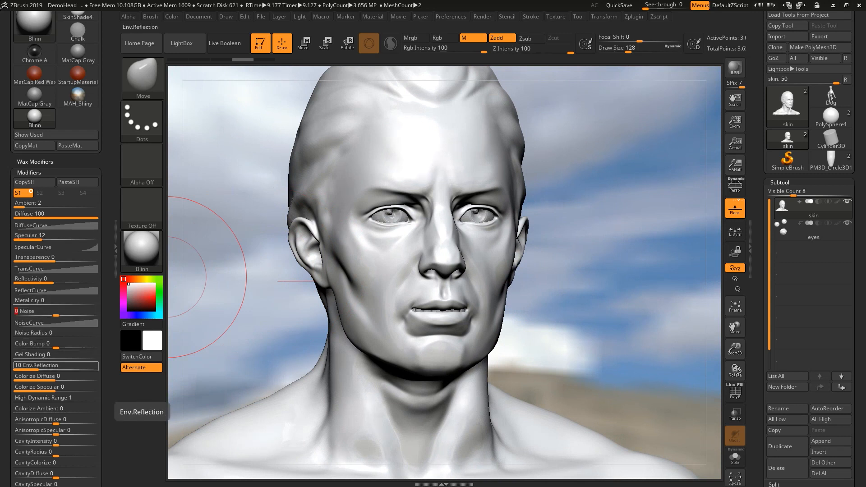
pyautogui.moveTo(43, 365); pyautogui.dragTo(38, 365)
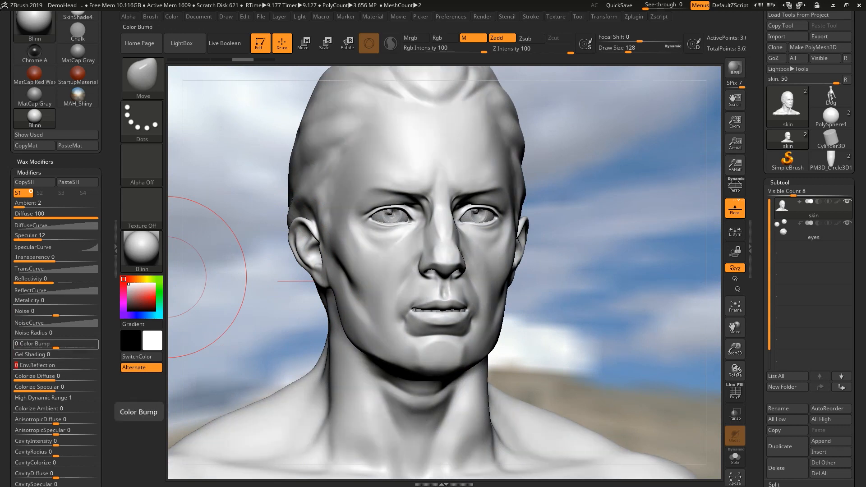
# - Set Blinn's diffuse color to a light orange skin tone
pyautogui.moveTo(106, 406); pyautogui.dragTo(105, 280)
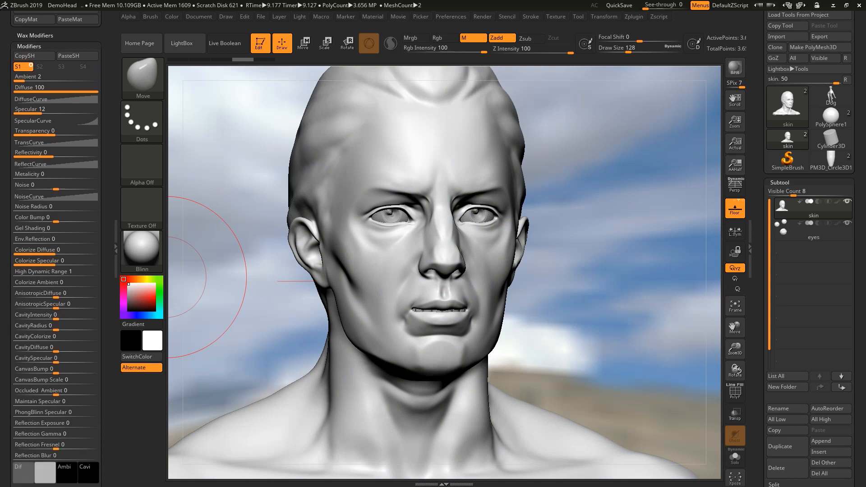
pyautogui.click(22, 472)
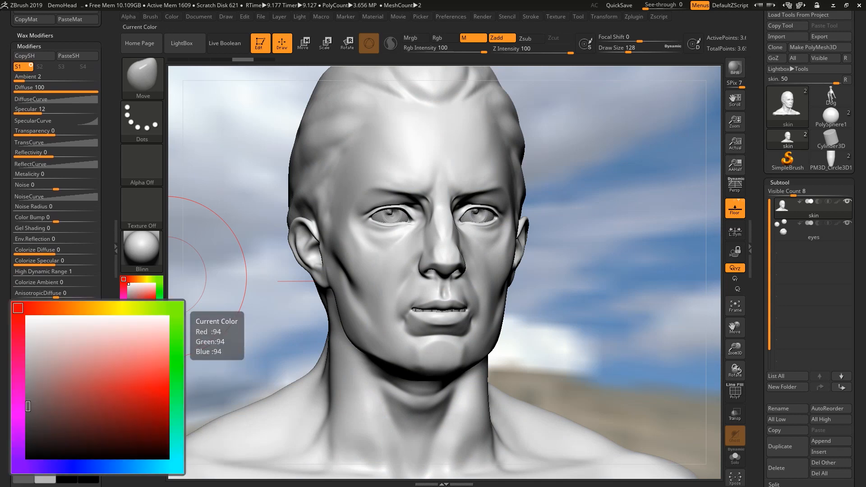
pyautogui.moveTo(166, 388)
pyautogui.mouseDown()
pyautogui.moveTo(139, 356)
pyautogui.moveTo(146, 347)
pyautogui.mouseUp()
pyautogui.moveTo(83, 309); pyautogui.dragTo(80, 308)
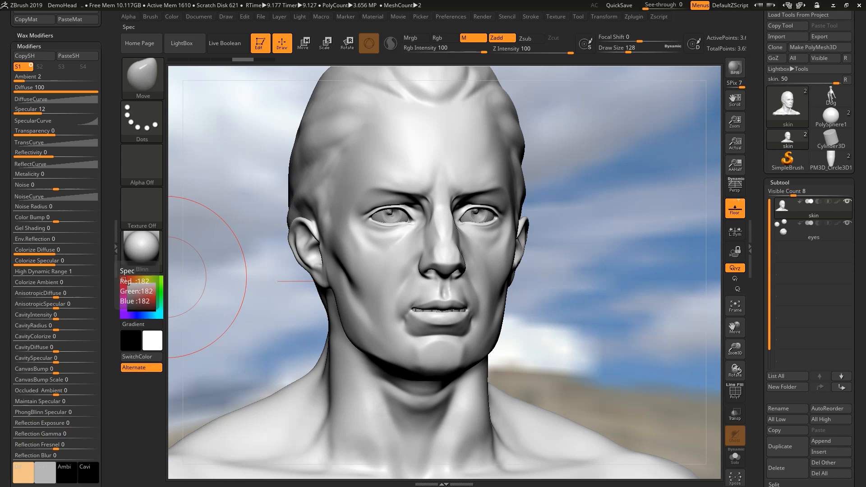
# - Set Blinn's specular color to a pale cream
pyautogui.click(44, 472)
pyautogui.click(90, 308)
pyautogui.click(137, 366)
pyautogui.moveTo(137, 366)
pyautogui.mouseDown()
pyautogui.moveTo(129, 348)
pyautogui.moveTo(155, 332)
pyautogui.mouseUp()
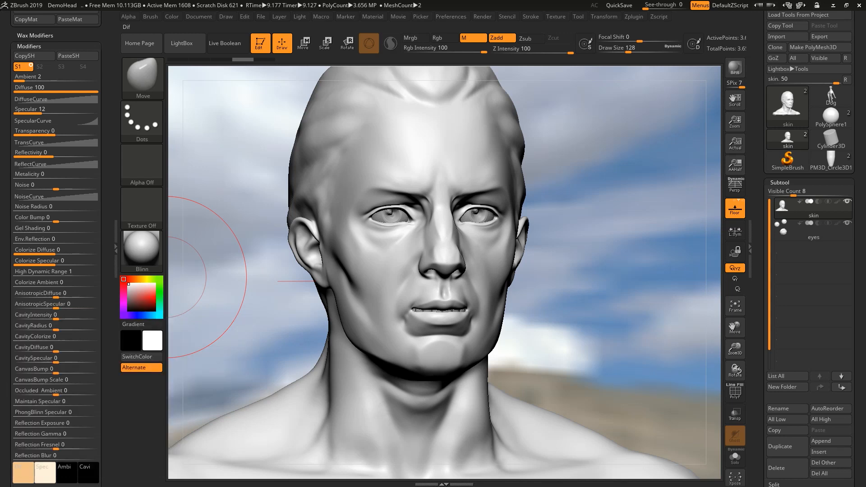
# - Shift Blinn's diffuse color to a slightly yellower light orange
pyautogui.click(23, 472)
pyautogui.click(161, 370)
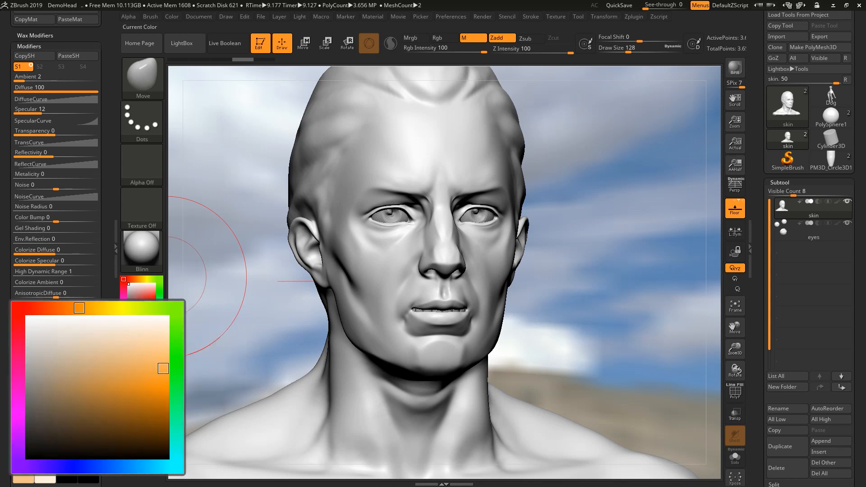
pyautogui.moveTo(79, 308); pyautogui.dragTo(98, 308)
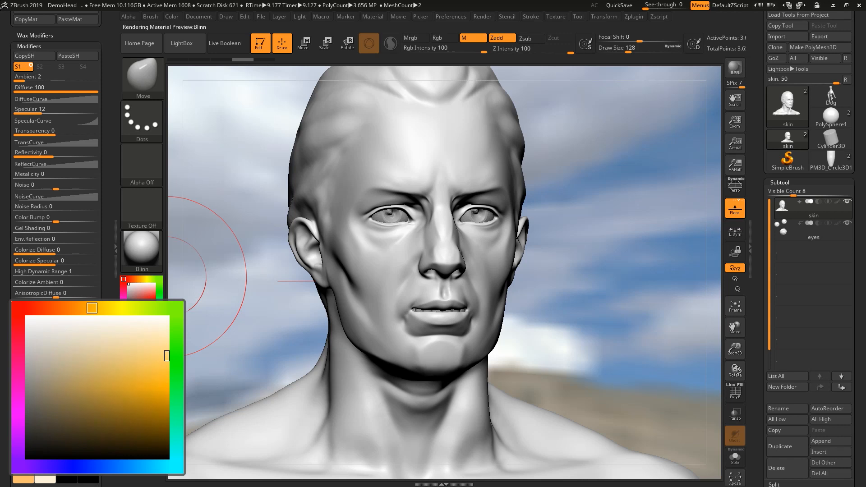
pyautogui.moveTo(166, 356); pyautogui.dragTo(158, 351)
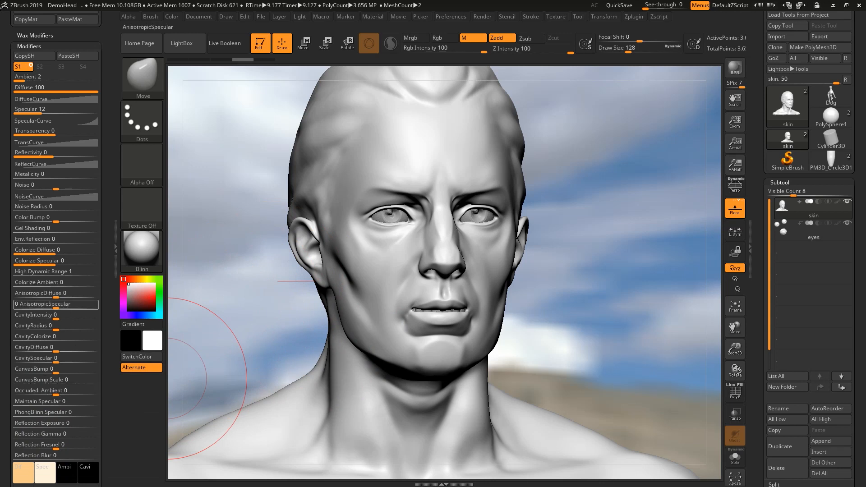
# - Set Blinn's Colorize Diffuse to 3, Colorize Specular to 1 and Specular to 9
pyautogui.moveTo(55, 251)
pyautogui.mouseDown()
pyautogui.moveTo(77, 252)
pyautogui.moveTo(63, 252)
pyautogui.moveTo(58, 262)
pyautogui.mouseUp()
pyautogui.click(74, 252)
pyautogui.click(67, 252)
pyautogui.click(59, 263)
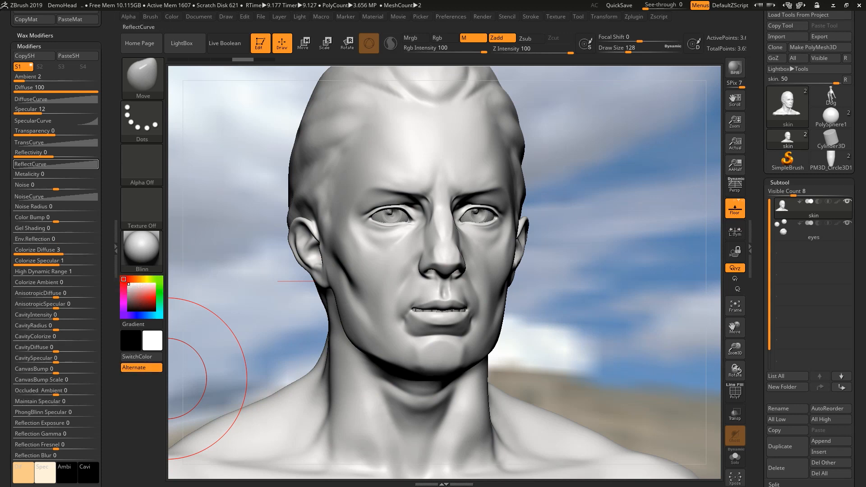
pyautogui.moveTo(42, 110); pyautogui.dragTo(40, 111)
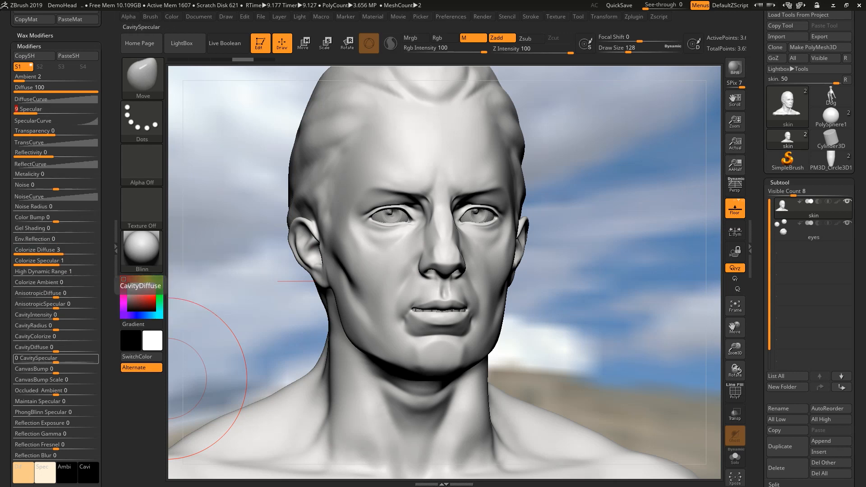
# - Turn off Zadd and fill the skin subtool with the Blinn material using FillObject
pyautogui.moveTo(290, 329)
pyautogui.mouseDown()
pyautogui.moveTo(312, 307)
pyautogui.moveTo(265, 274)
pyautogui.moveTo(224, 274)
pyautogui.moveTo(252, 256)
pyautogui.moveTo(230, 253)
pyautogui.moveTo(256, 262)
pyautogui.moveTo(232, 222)
pyautogui.mouseUp()
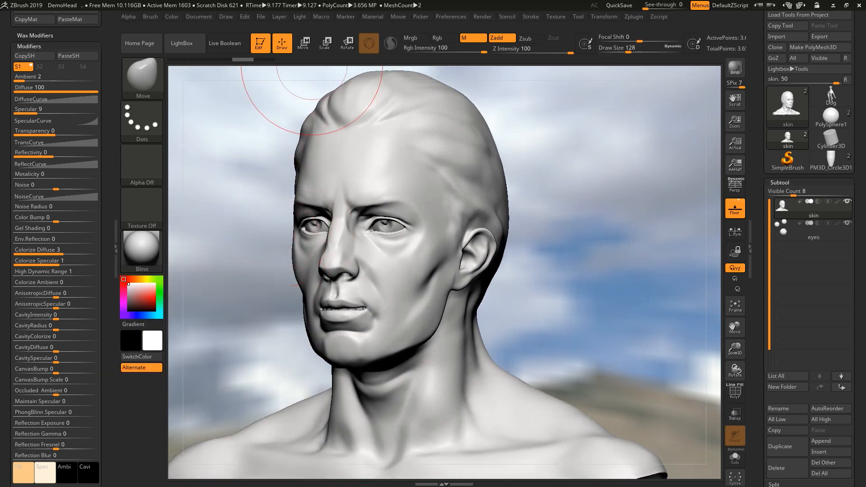
pyautogui.moveTo(256, 151); pyautogui.dragTo(266, 152)
pyautogui.rightClick(266, 152)
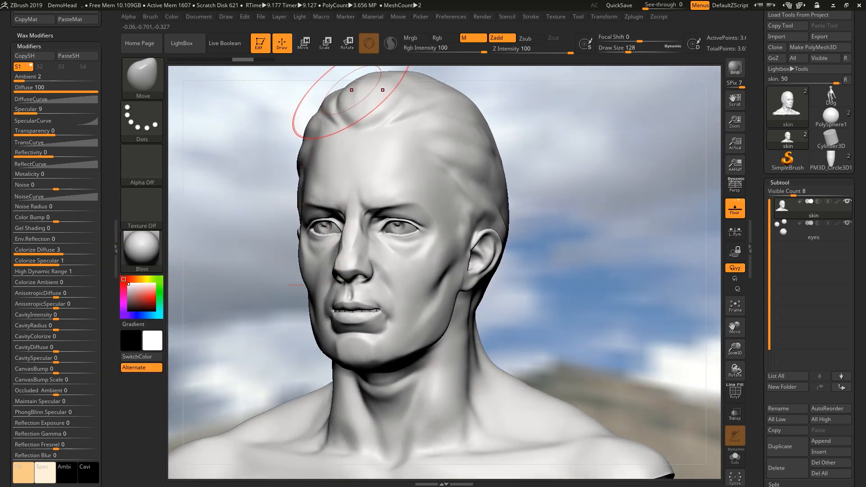
pyautogui.click(372, 16)
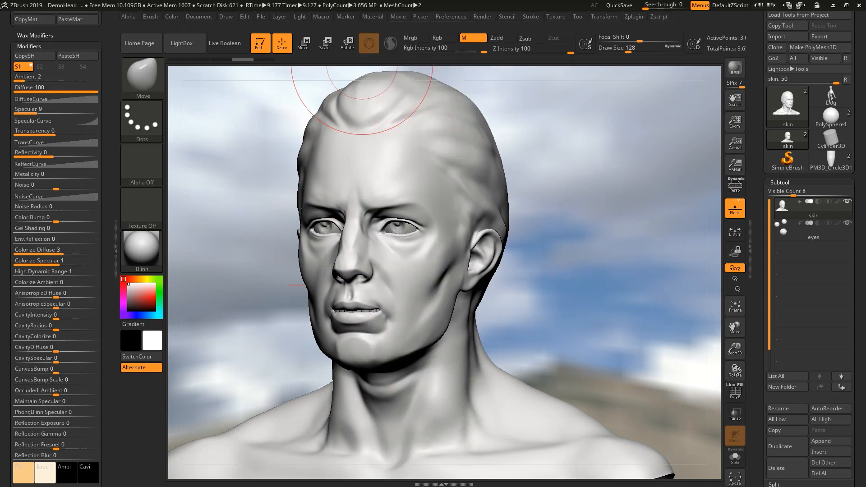
pyautogui.click(172, 16)
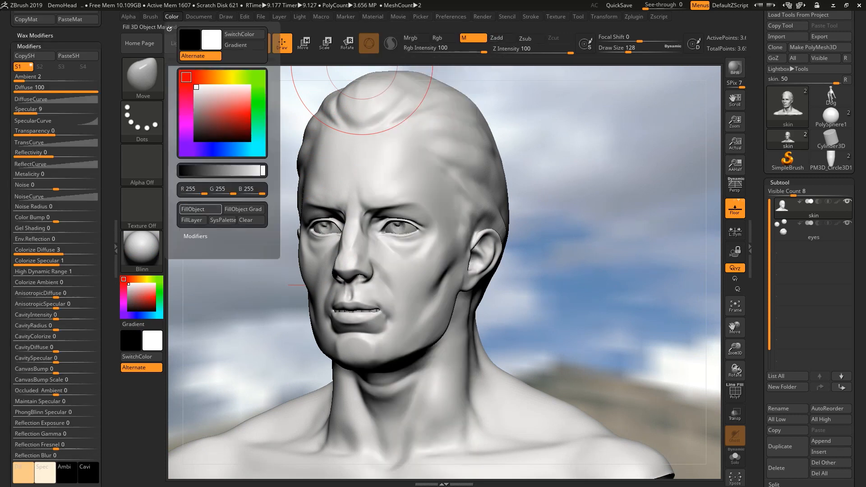
# - Inspect the filled head from several angles and remove the Material palette from the side tray
pyautogui.keyDown('ctrl'); pyautogui.moveTo(412, 151); pyautogui.dragTo(400, 177, button='right'); pyautogui.keyUp('ctrl')
pyautogui.keyDown('ctrl'); pyautogui.moveTo(395, 142); pyautogui.dragTo(409, 142, button='right'); pyautogui.keyUp('ctrl')
pyautogui.keyDown('ctrl'); pyautogui.moveTo(485, 168); pyautogui.dragTo(422, 170, button='right'); pyautogui.keyUp('ctrl')
pyautogui.moveTo(250, 243); pyautogui.dragTo(337, 211, button='right')
pyautogui.keyDown('alt'); pyautogui.moveTo(387, 219); pyautogui.dragTo(416, 226, button='right'); pyautogui.keyUp('alt')
pyautogui.moveTo(7, 72); pyautogui.dragTo(6, 276)
pyautogui.click(102, 16)
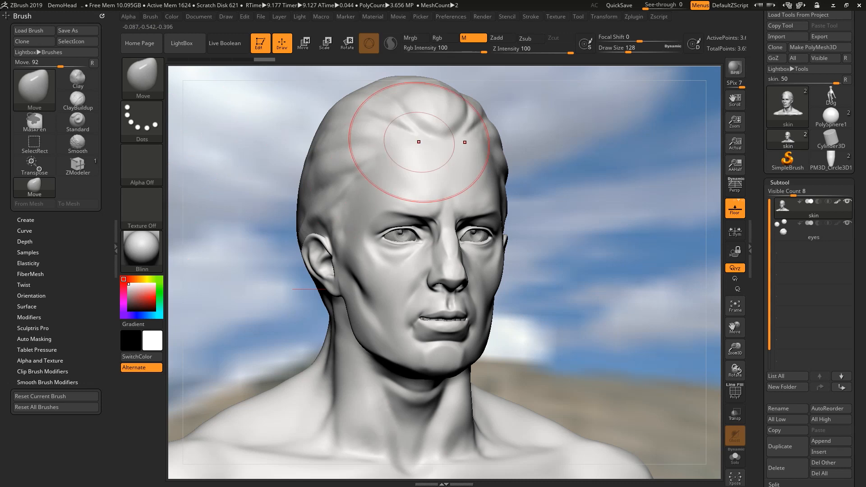
# - Snap the head to a straight front view and reframe it with its shoulders
pyautogui.moveTo(522, 184)
pyautogui.keyDown('shift'); pyautogui.mouseDown()
pyautogui.moveTo(538, 194)
pyautogui.moveTo(589, 177)
pyautogui.moveTo(555, 164)
pyautogui.moveTo(568, 165)
pyautogui.moveTo(564, 155)
pyautogui.mouseUp(); pyautogui.keyUp('shift')
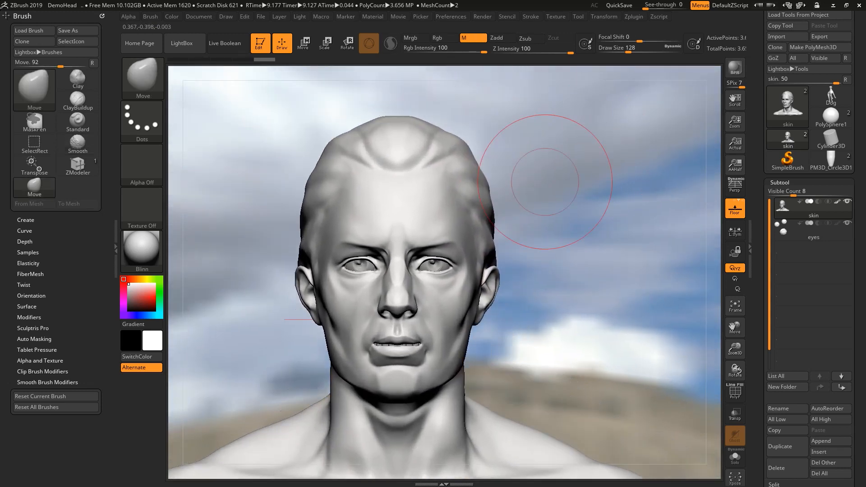
pyautogui.keyDown('alt'); pyautogui.moveTo(551, 118); pyautogui.dragTo(560, 116); pyautogui.keyUp('alt')
pyautogui.moveTo(628, 125)
pyautogui.keyDown('alt'); pyautogui.mouseDown()
pyautogui.moveTo(581, 155)
pyautogui.moveTo(574, 187)
pyautogui.moveTo(627, 199)
pyautogui.moveTo(615, 208)
pyautogui.mouseUp(); pyautogui.keyUp('alt')
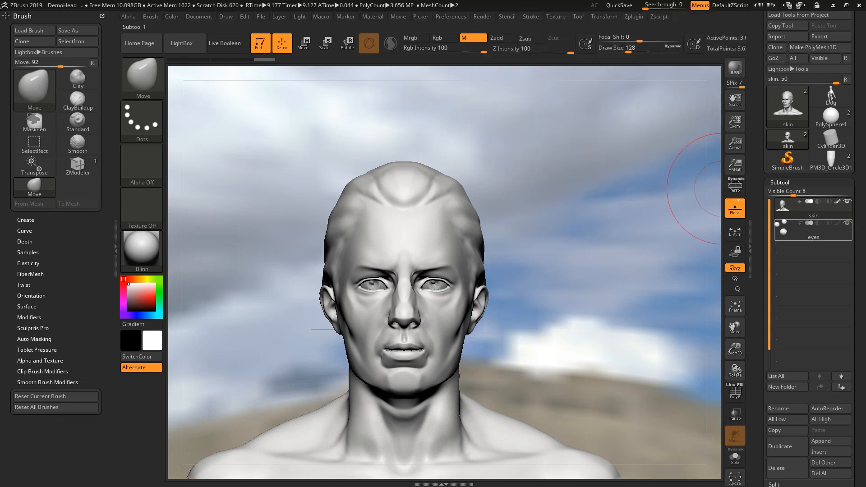
# - Switch to the champagne glass tool, frame the whole model and make the glass subtool active
pyautogui.click(831, 160)
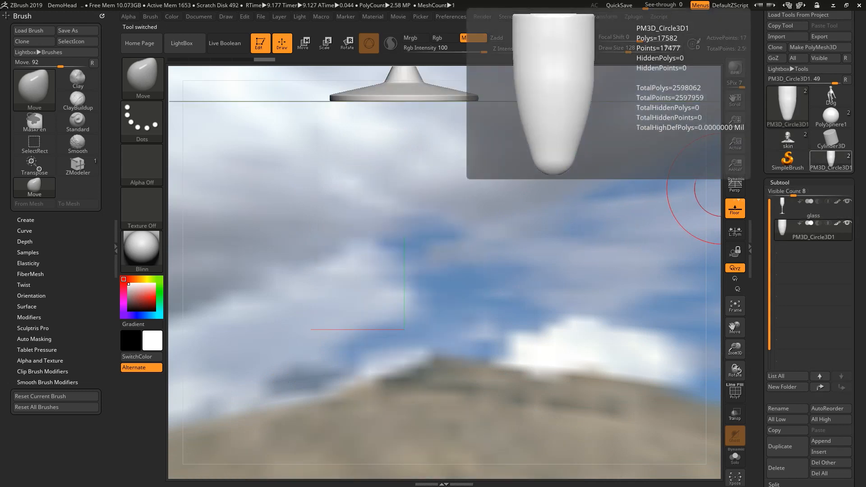
pyautogui.press('f')
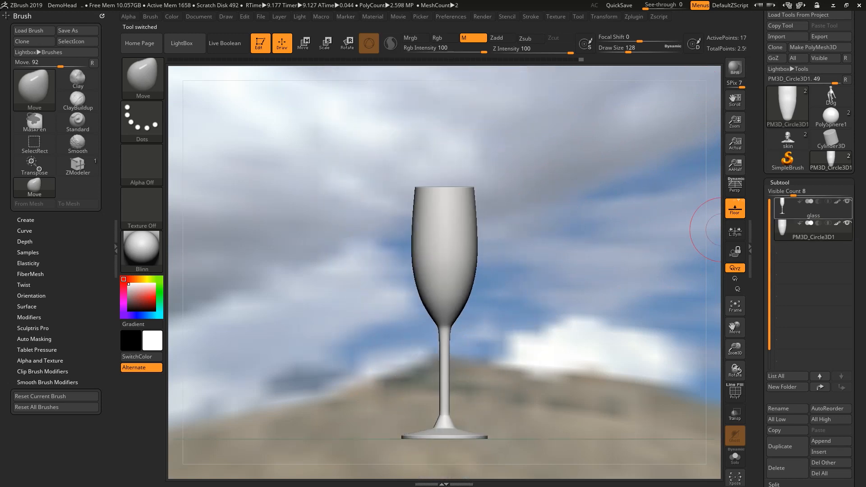
pyautogui.moveTo(808, 230)
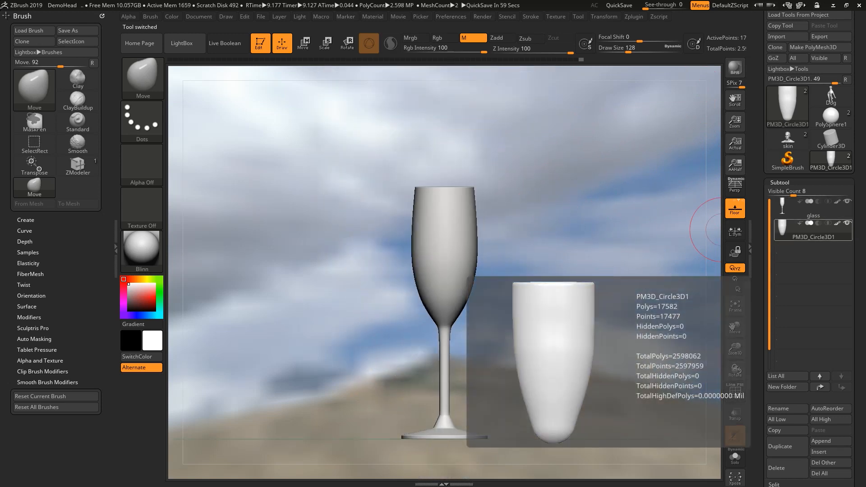
pyautogui.click(808, 209)
pyautogui.moveTo(615, 234)
pyautogui.mouseDown()
pyautogui.moveTo(586, 267)
pyautogui.moveTo(589, 246)
pyautogui.moveTo(618, 246)
pyautogui.moveTo(586, 238)
pyautogui.mouseUp()
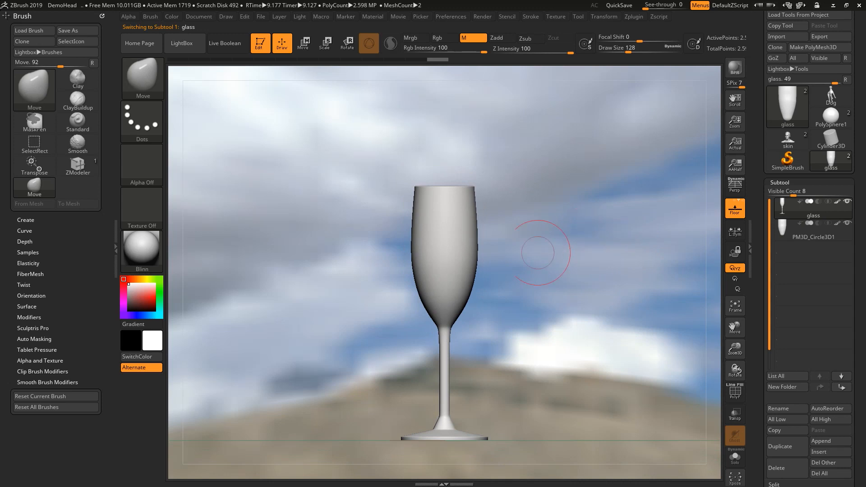
pyautogui.click(373, 16)
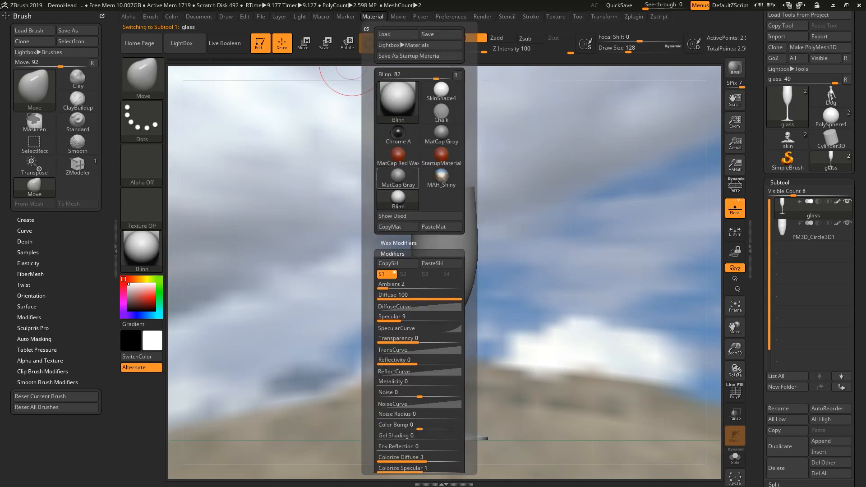
pyautogui.click(398, 199)
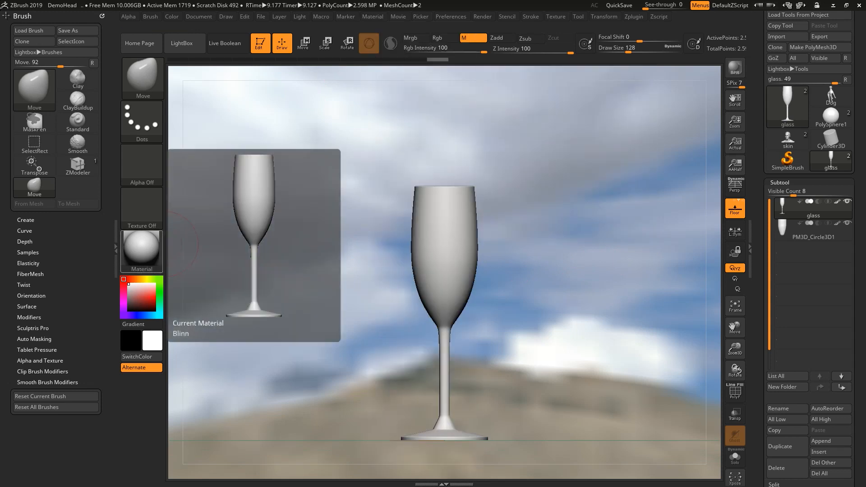
pyautogui.click(372, 16)
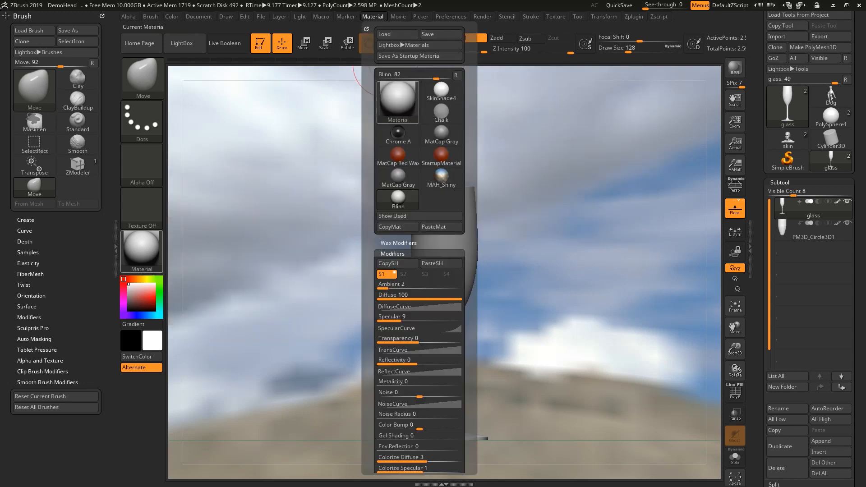
pyautogui.click(398, 199)
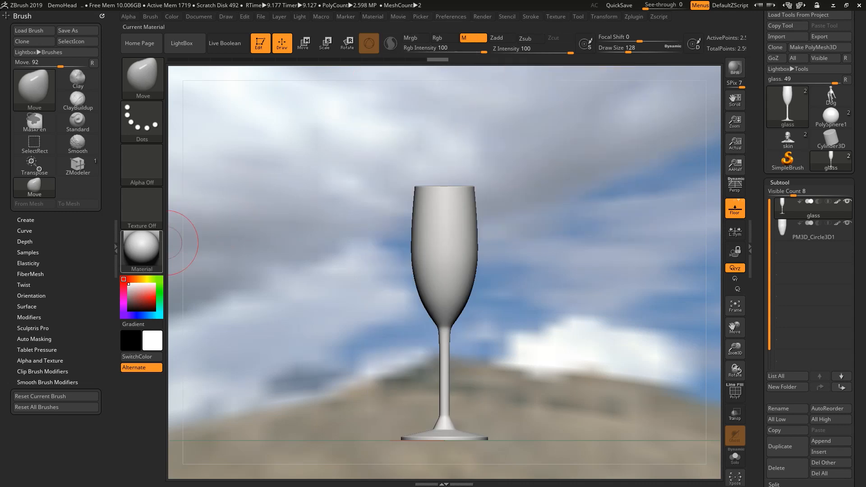
pyautogui.click(149, 248)
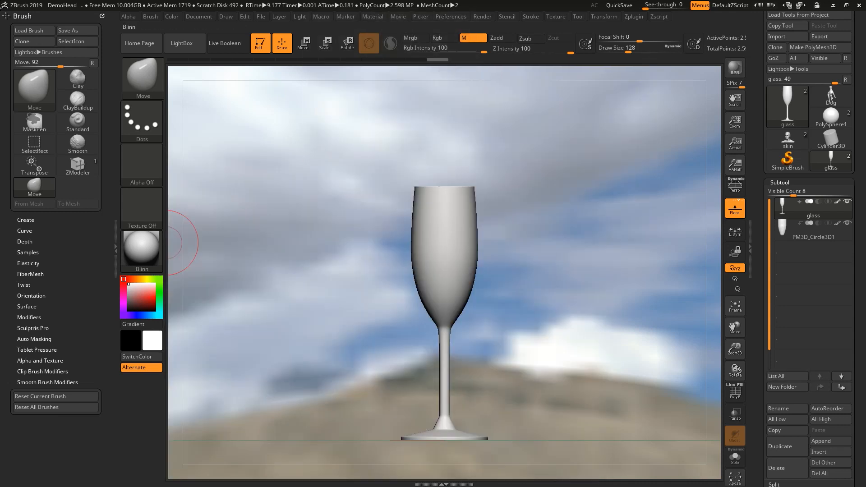
pyautogui.click(142, 250)
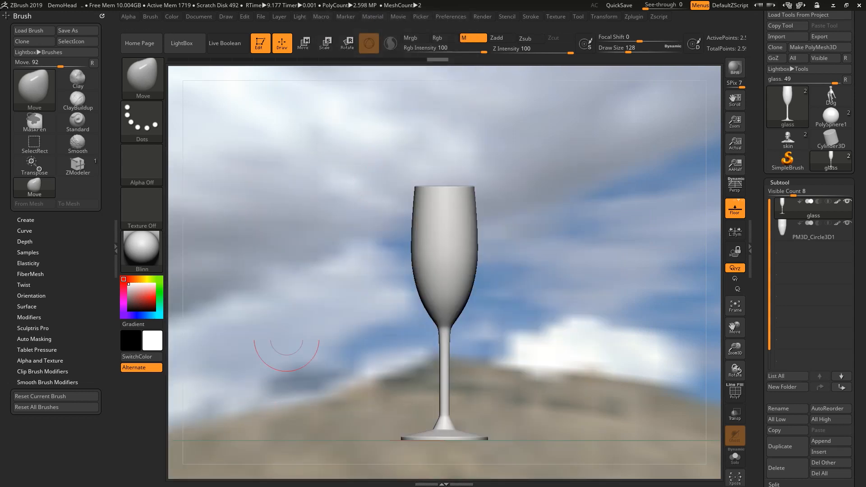
pyautogui.click(373, 16)
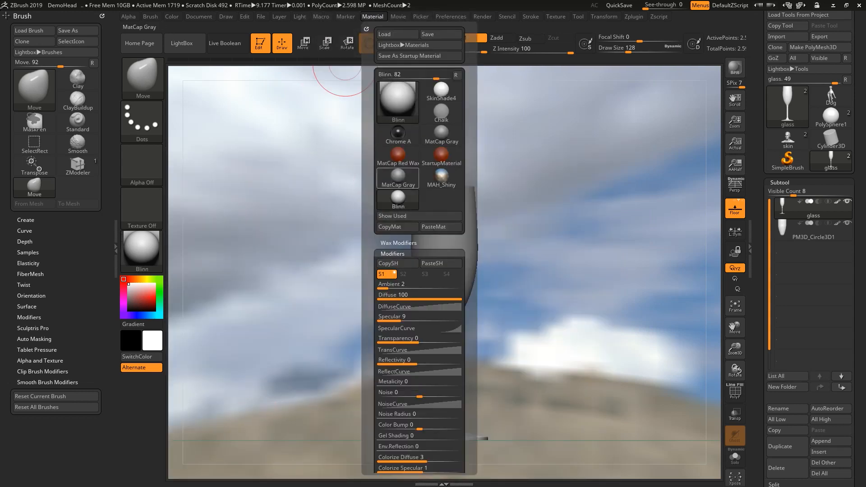
pyautogui.click(398, 100)
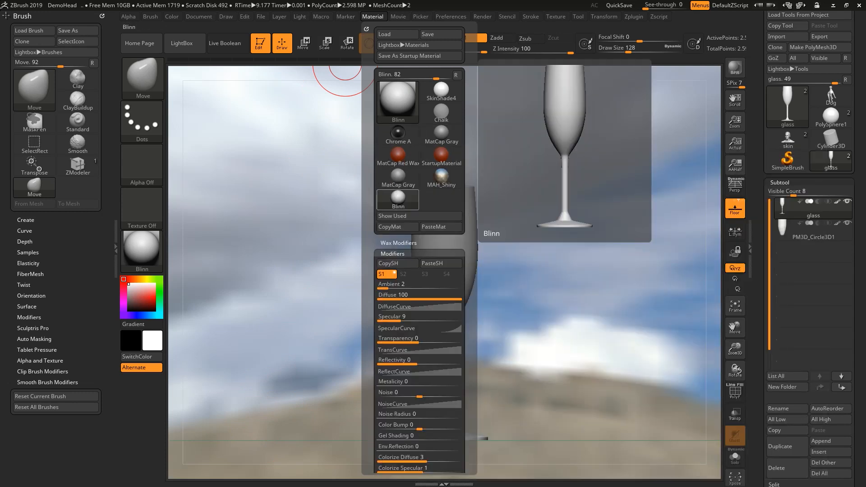
pyautogui.click(401, 203)
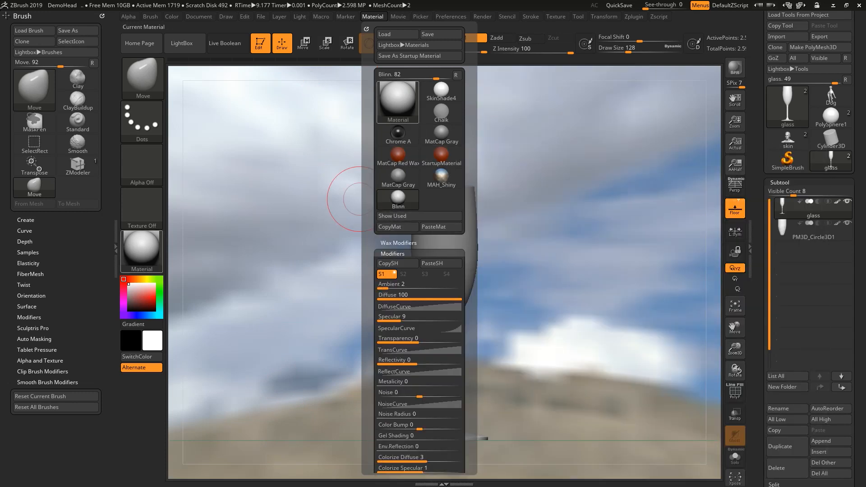
pyautogui.moveTo(436, 76); pyautogui.dragTo(404, 75)
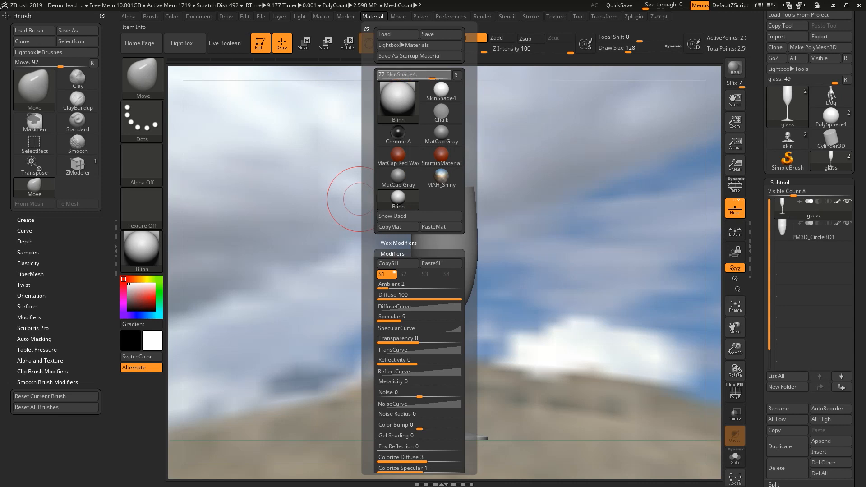
pyautogui.click(141, 250)
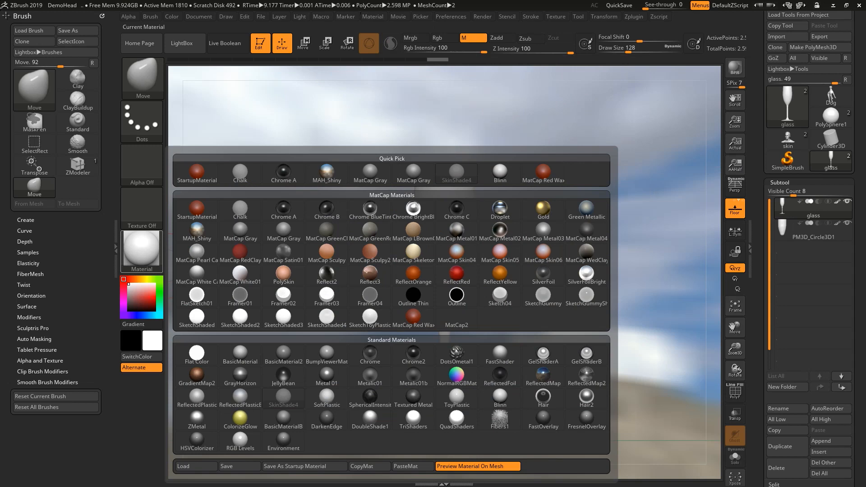
pyautogui.click(500, 397)
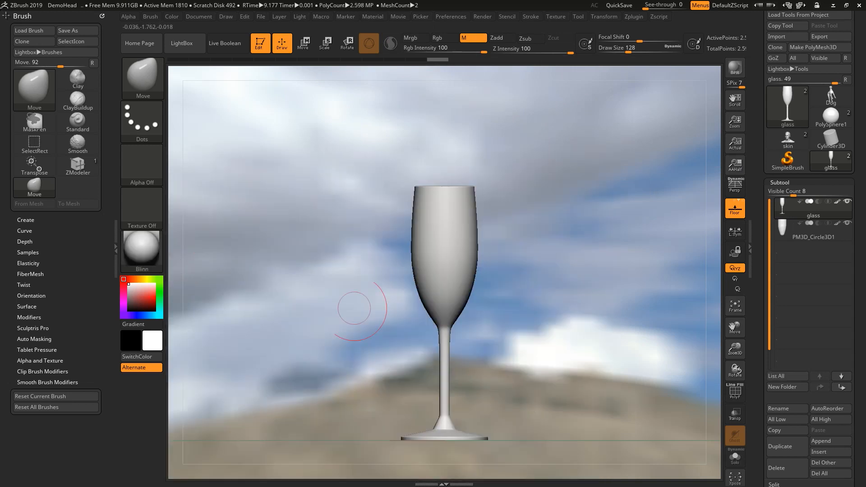
pyautogui.click(142, 251)
# - Set Blinn's Specular to 28
pyautogui.click(373, 17)
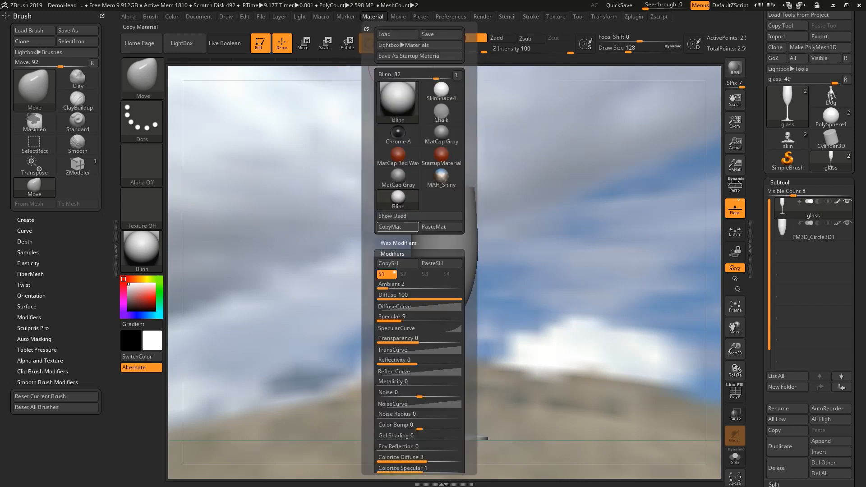
pyautogui.write('13')
pyautogui.press('Return')
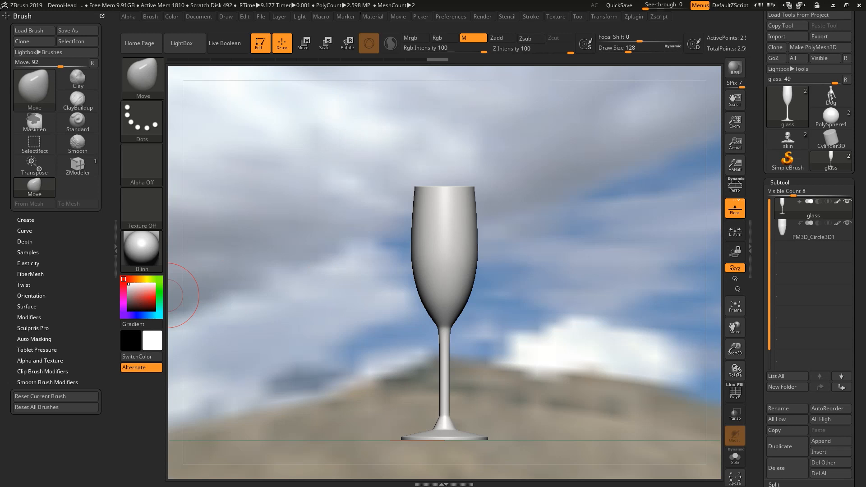
# - Replace the Brush palette in the side tray with the Material palette
pyautogui.click(102, 16)
pyautogui.click(372, 16)
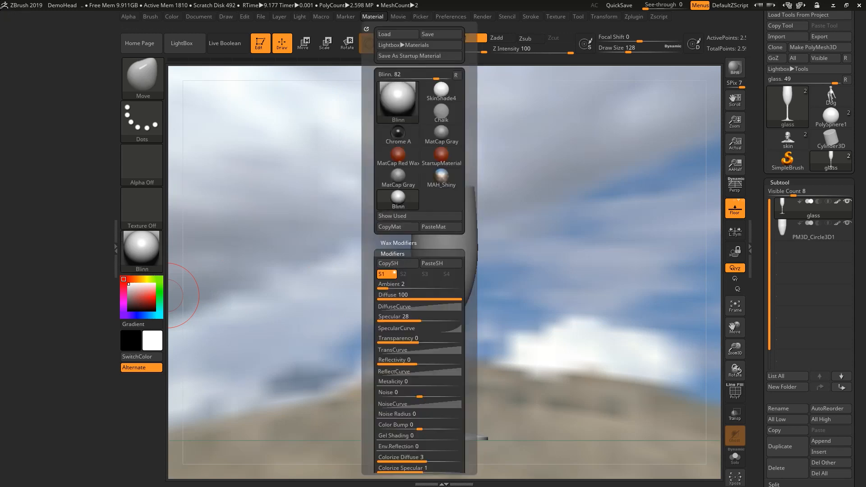
pyautogui.click(366, 29)
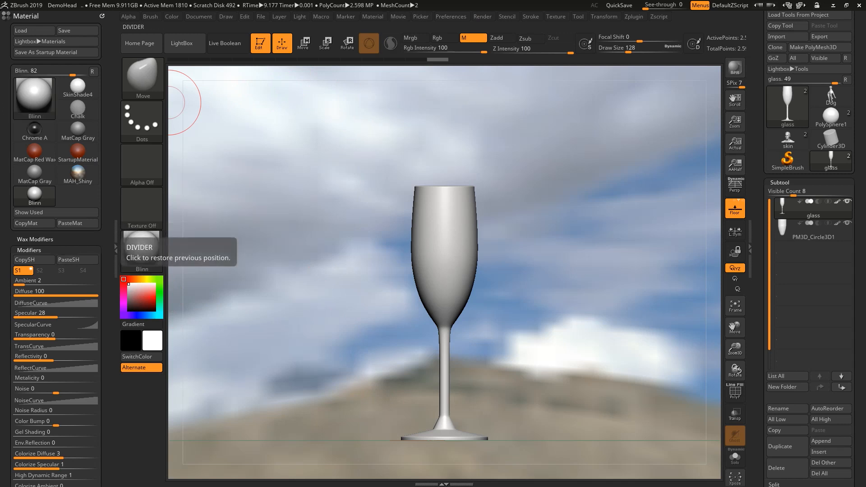
pyautogui.click(116, 248)
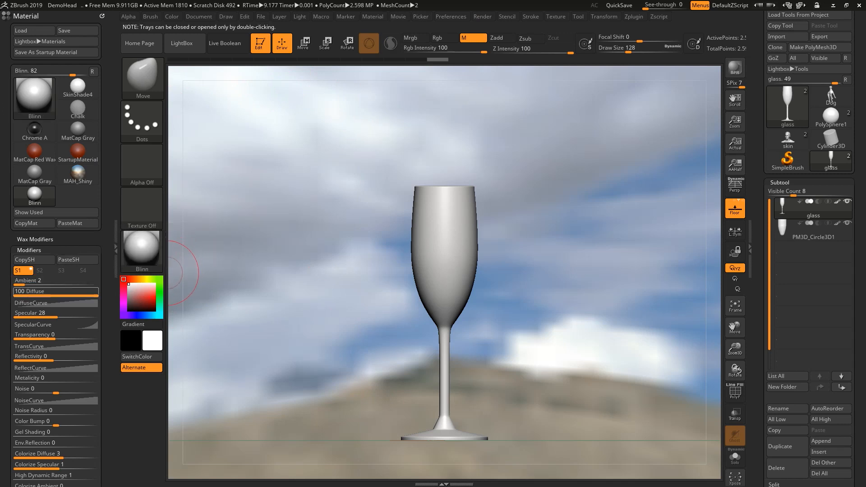
# - Set Blinn's Specular to 55 and its Transparency to 8
pyautogui.scroll(-3, 54, 271)
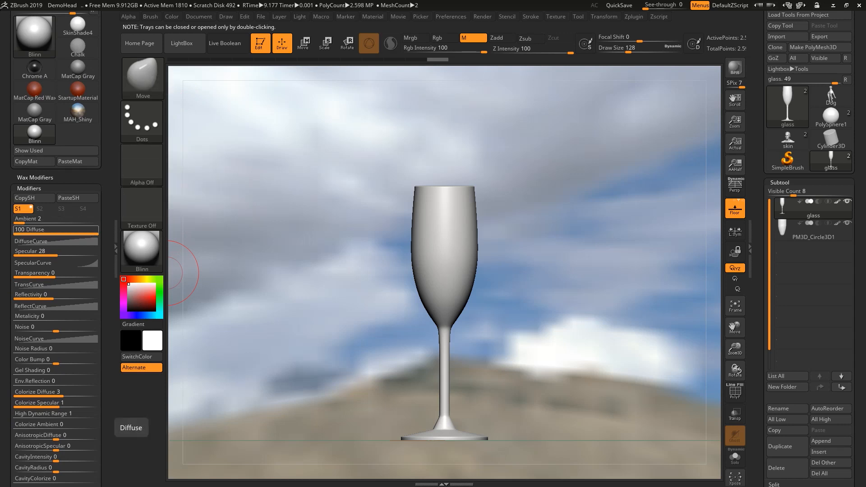
pyautogui.moveTo(58, 253); pyautogui.dragTo(61, 253)
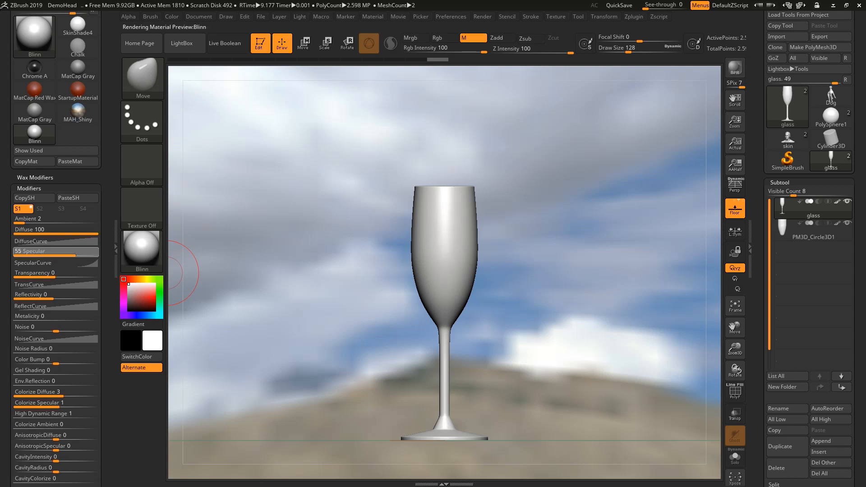
pyautogui.moveTo(55, 273); pyautogui.dragTo(85, 273)
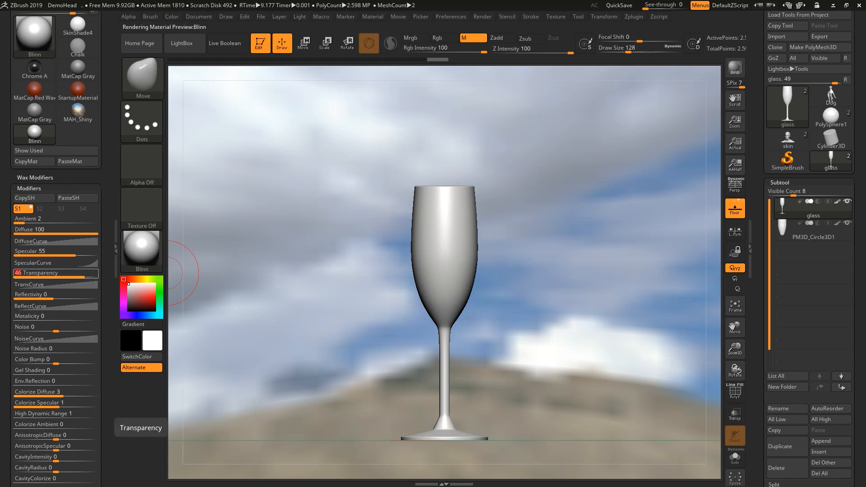
pyautogui.write('10')
pyautogui.press('Return')
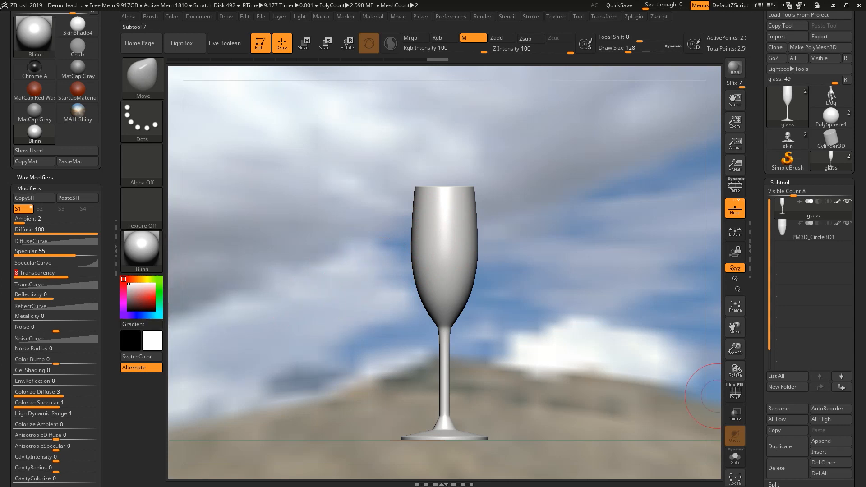
# - Enable BPR Transparent Shading for the glass subtool and turn on the Transparent render property
pyautogui.scroll(-10, 830, 408)
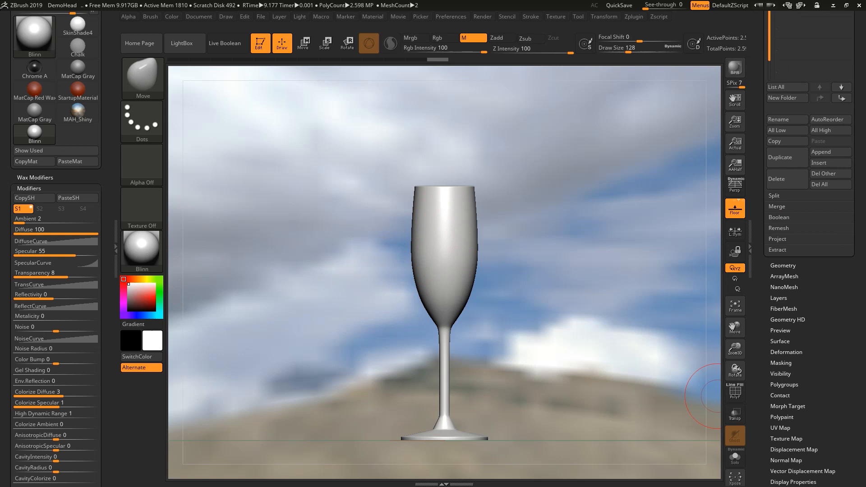
pyautogui.scroll(-1, 831, 408)
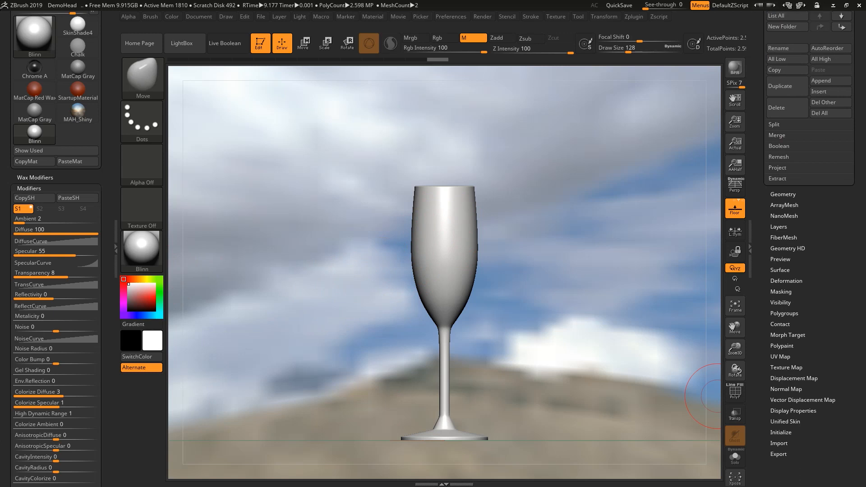
pyautogui.click(793, 411)
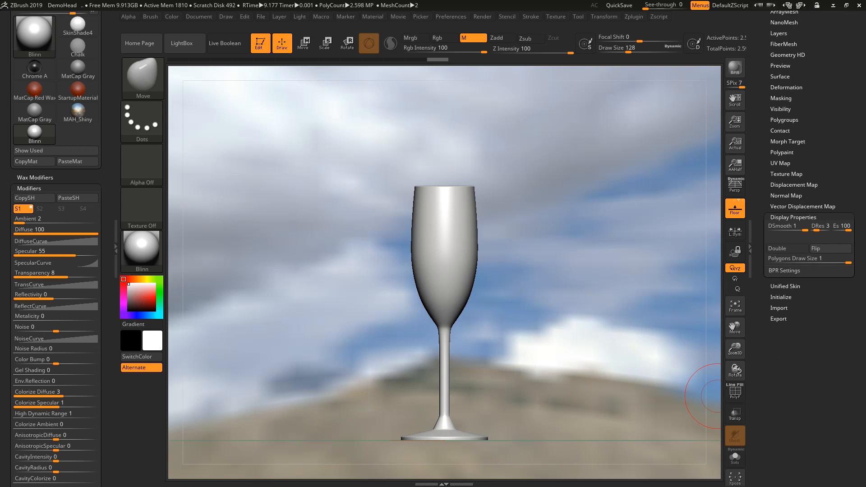
pyautogui.click(784, 270)
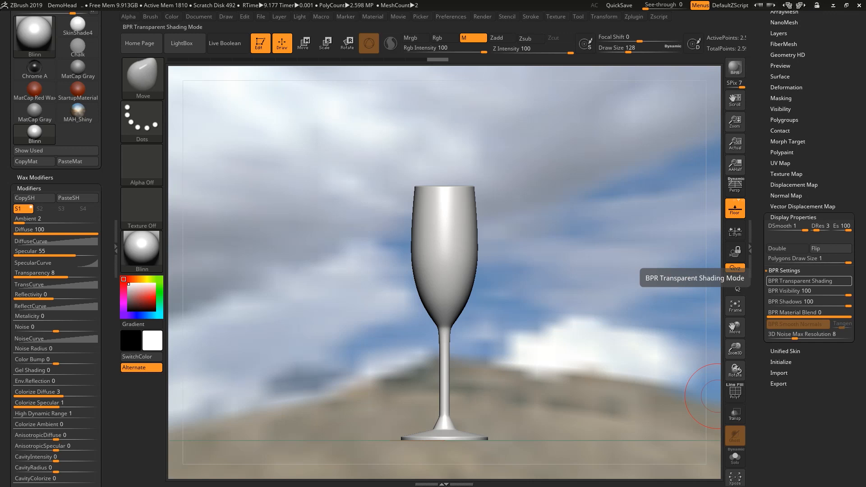
pyautogui.click(735, 268)
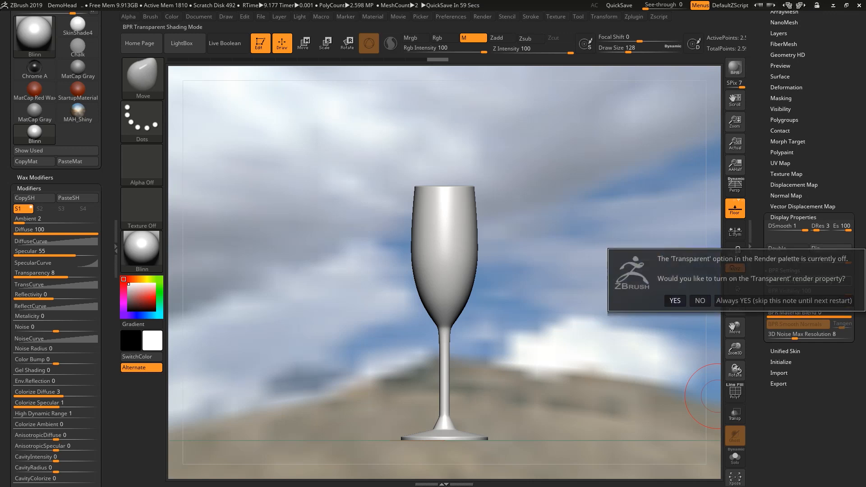
pyautogui.click(675, 300)
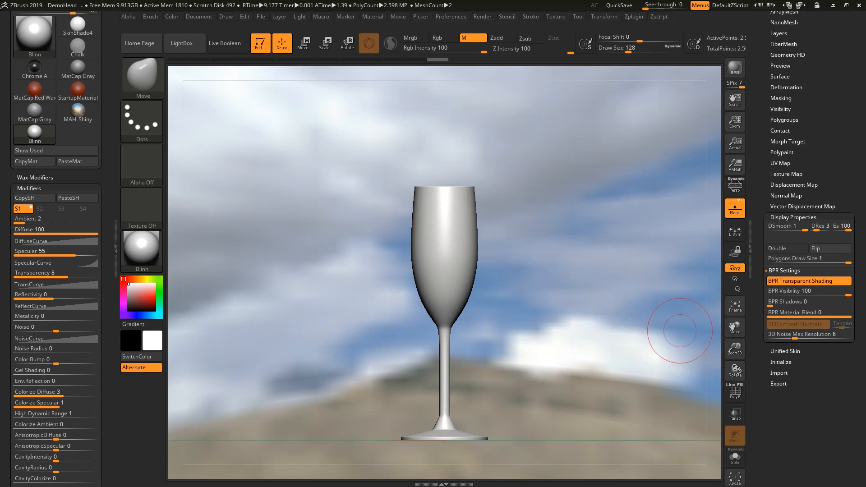
pyautogui.press('super')
pyautogui.click(409, 478)
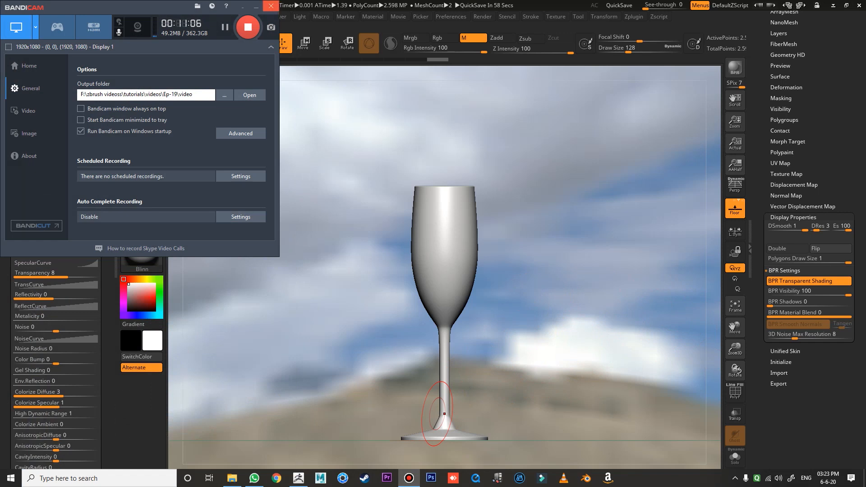
pyautogui.click(256, 6)
# - Set Blinn's Reflectivity to 16 and make a BPR render of the enlarged glass
pyautogui.keyDown('alt'); pyautogui.moveTo(352, 224); pyautogui.dragTo(343, 212); pyautogui.keyUp('alt')
pyautogui.moveTo(292, 244)
pyautogui.keyDown('alt'); pyautogui.mouseDown()
pyautogui.moveTo(342, 229)
pyautogui.moveTo(320, 236)
pyautogui.moveTo(337, 218)
pyautogui.mouseUp(); pyautogui.keyUp('alt')
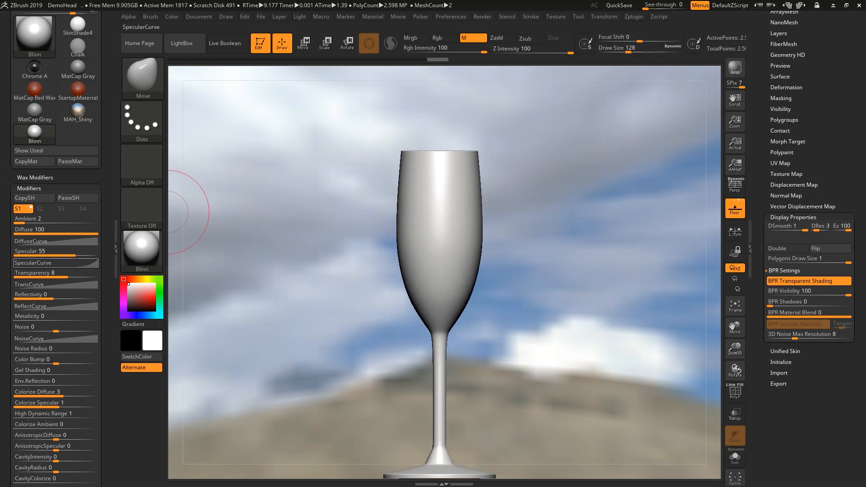
pyautogui.moveTo(68, 274); pyautogui.dragTo(64, 296)
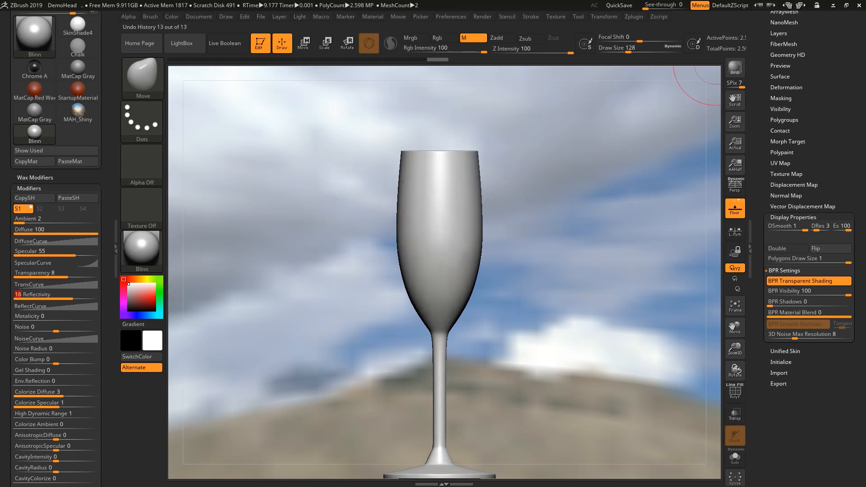
pyautogui.click(735, 68)
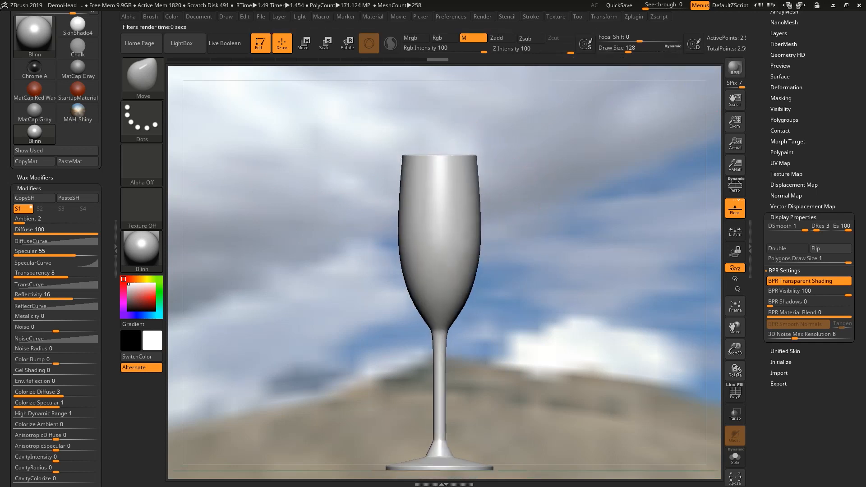
# - Fill the glass with grey (RGB 174, 174, 174) in Mrgb mode and make a BPR render
pyautogui.click(735, 68)
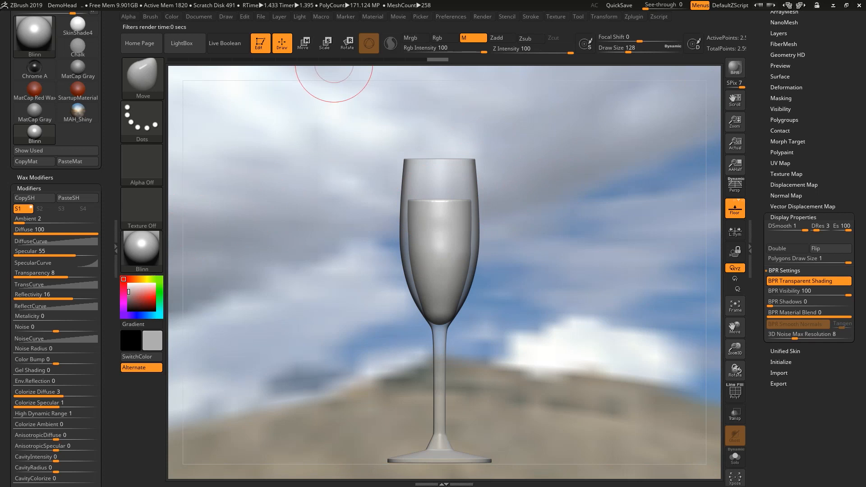
pyautogui.click(415, 38)
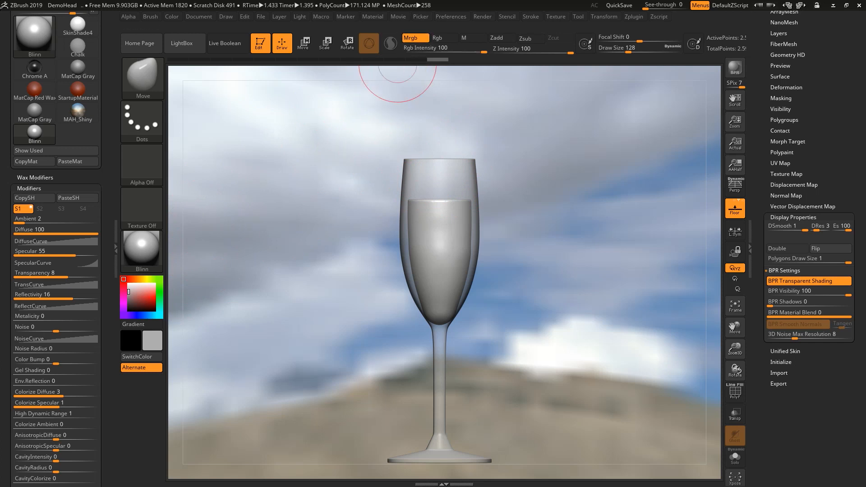
pyautogui.click(171, 16)
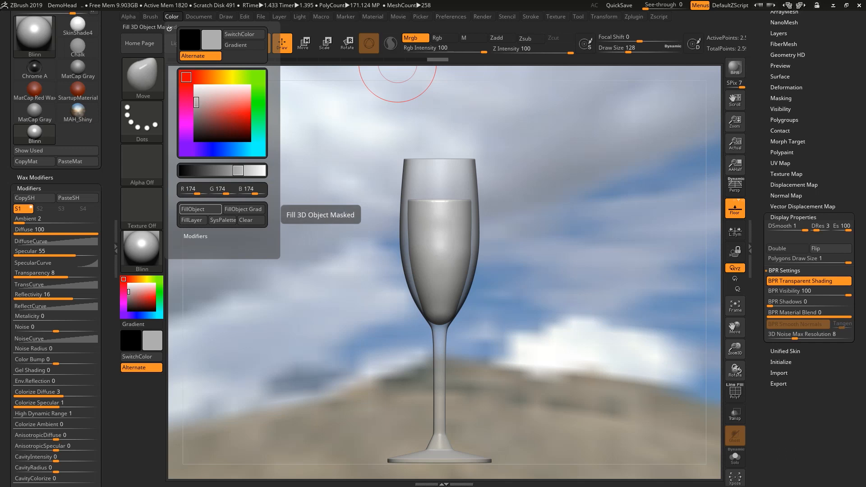
pyautogui.click(199, 209)
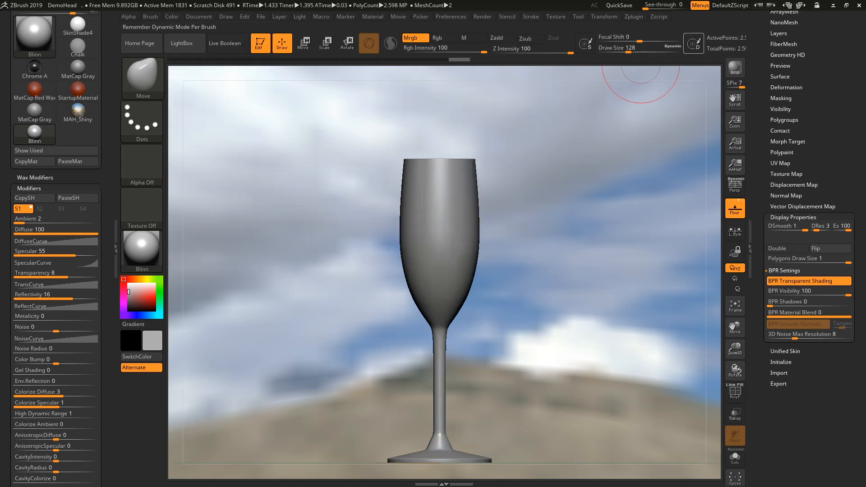
pyautogui.click(735, 68)
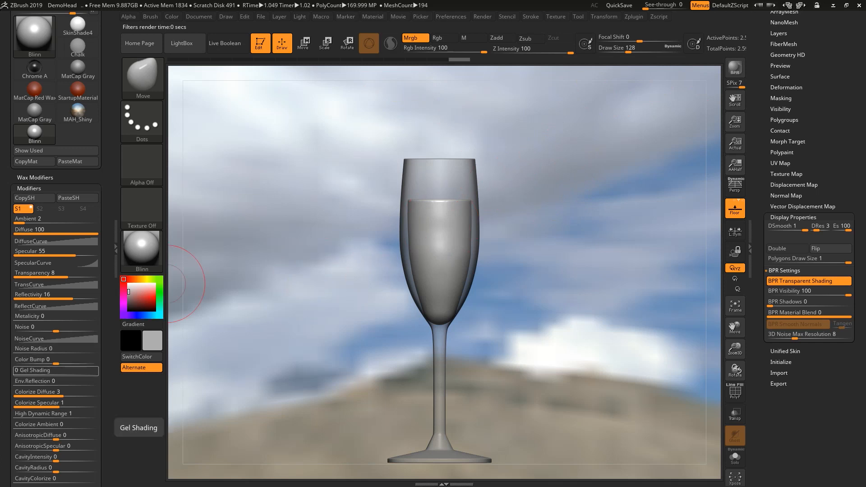
# - Set Blinn's Reflectivity to 8, Transparency to 17 and Env. Reflection to 7
pyautogui.click(68, 294)
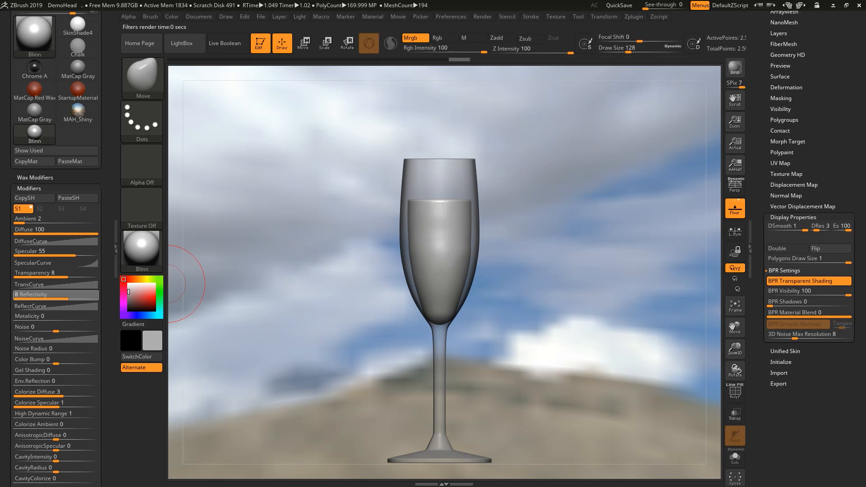
pyautogui.click(68, 273)
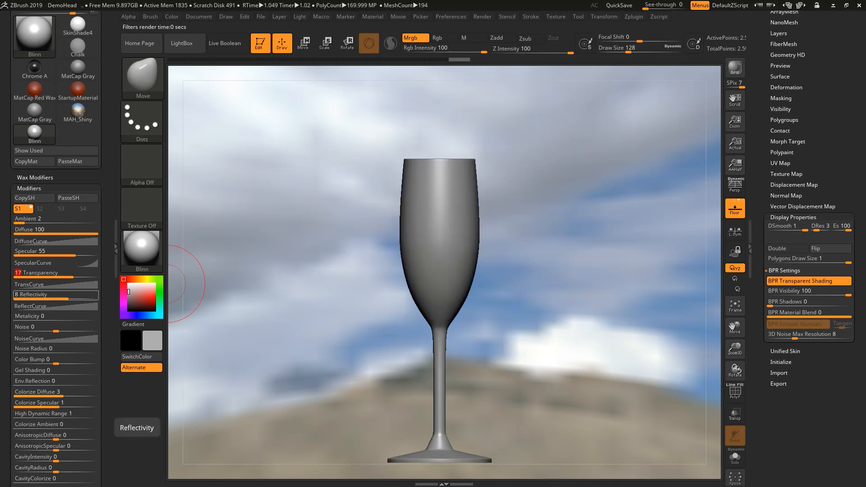
pyautogui.click(18, 382)
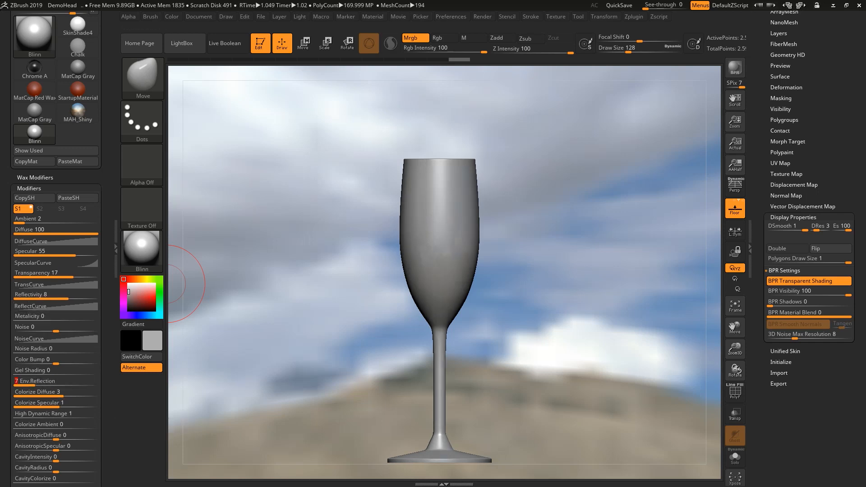
# - Change Blinn's diffuse and specular colours to neutral greys and make a BPR render of the glass
pyautogui.scroll(-5, 54, 271)
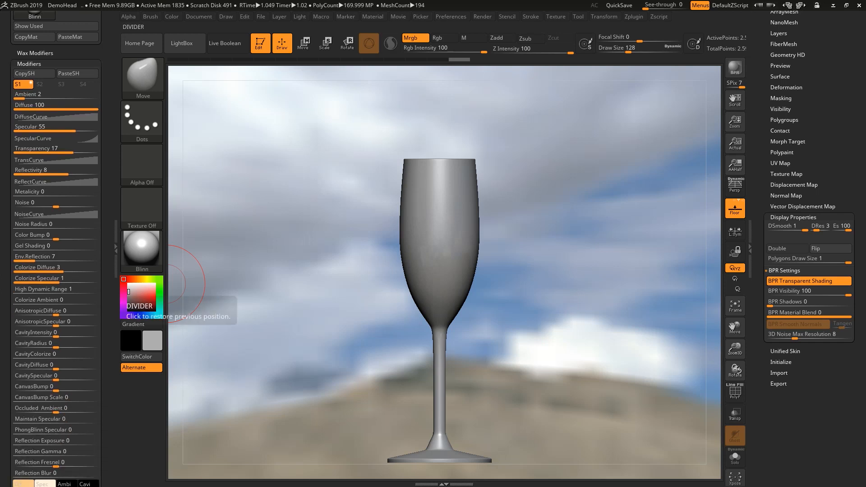
pyautogui.scroll(-4, 55, 249)
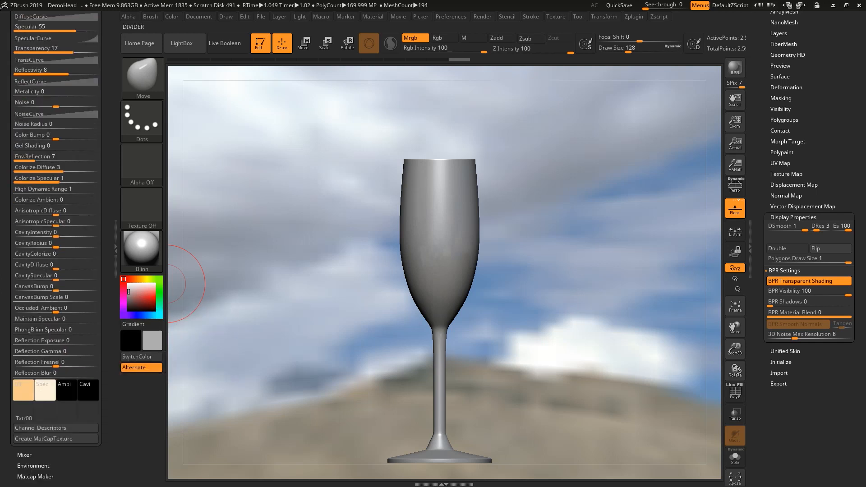
pyautogui.click(23, 390)
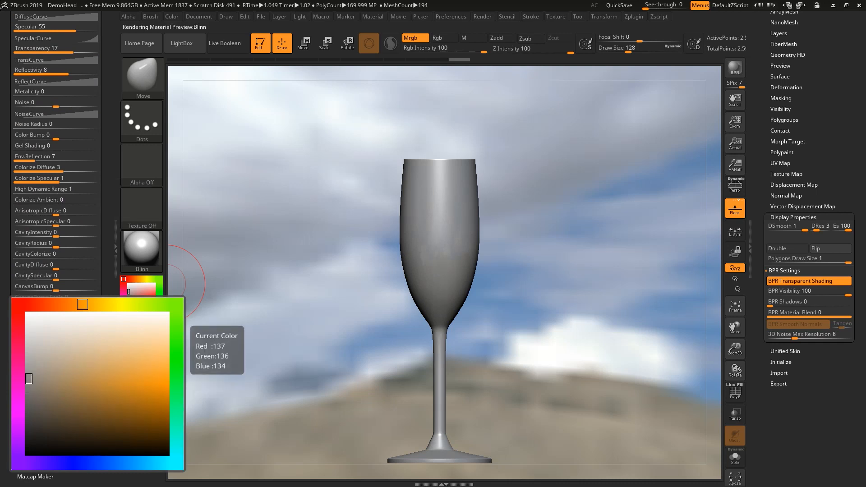
pyautogui.click(45, 390)
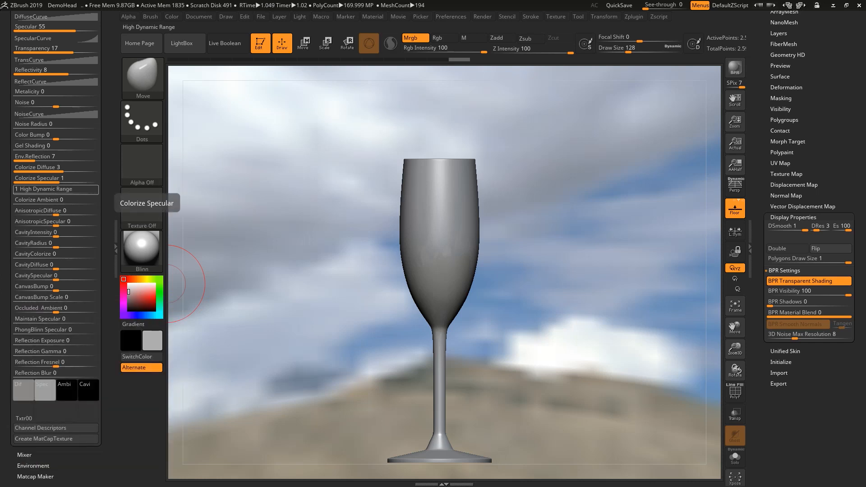
pyautogui.scroll(5, 54, 307)
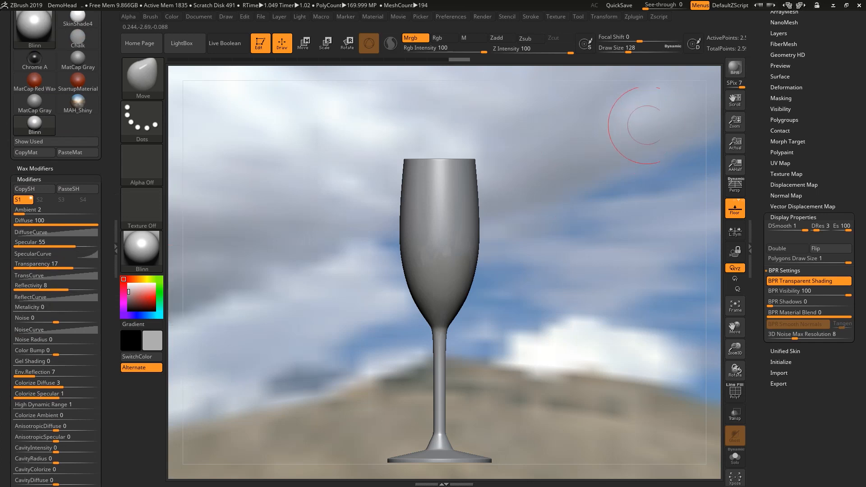
pyautogui.click(735, 67)
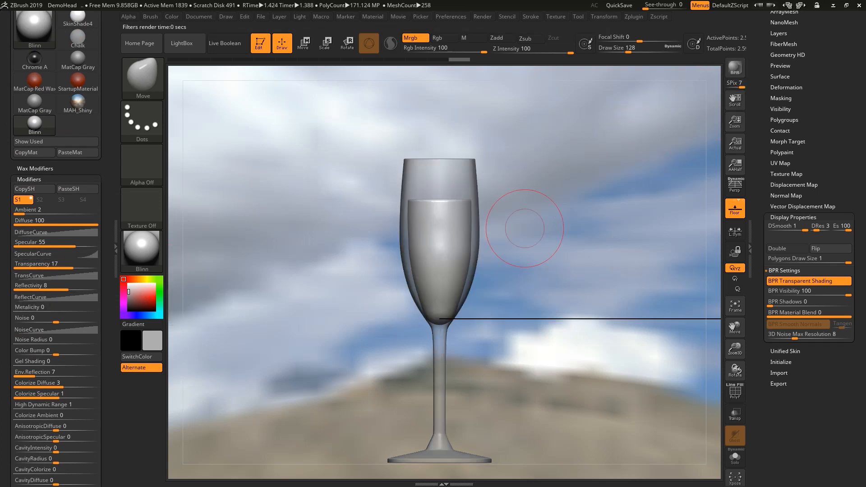
# - Select the liquid subtool PM3D_Circle3D1 inside the glass and choose a muted yellow as the current colour
pyautogui.moveTo(538, 225)
pyautogui.keyDown('ctrl'); pyautogui.mouseDown(button='right')
pyautogui.moveTo(521, 222)
pyautogui.moveTo(559, 225)
pyautogui.mouseUp(button='right'); pyautogui.keyUp('ctrl')
pyautogui.press('space')
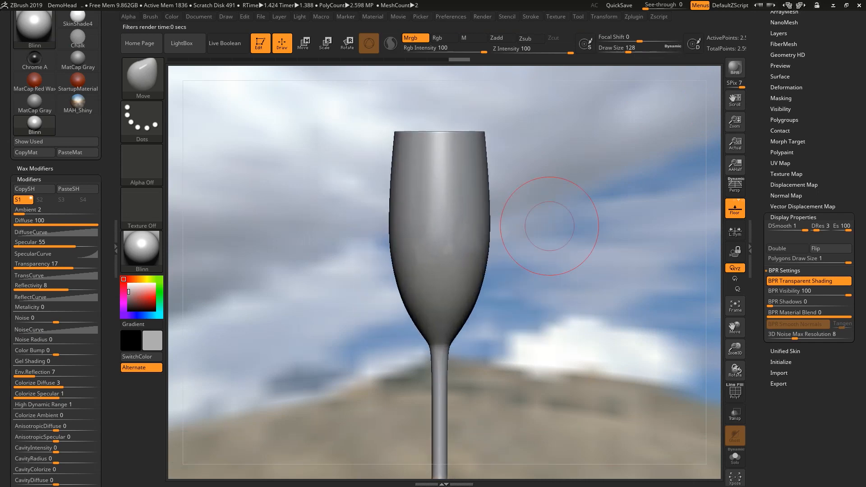
pyautogui.scroll(5, 807, 226)
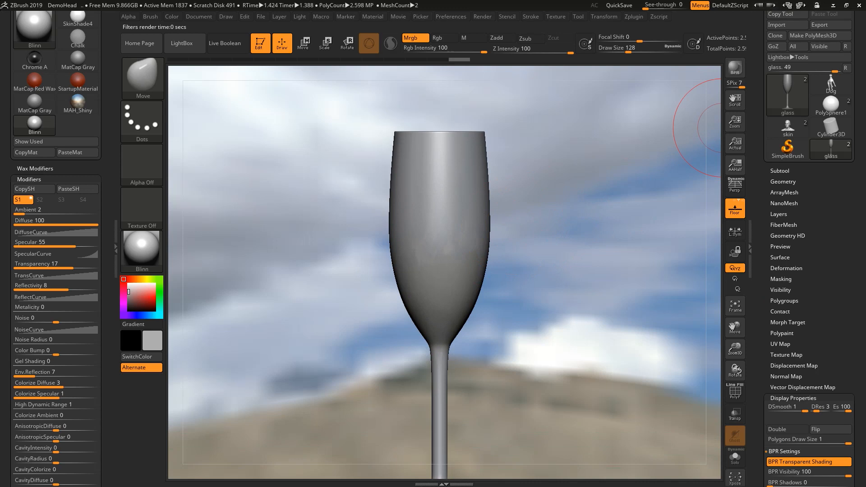
pyautogui.click(780, 171)
pyautogui.click(812, 218)
pyautogui.press('f')
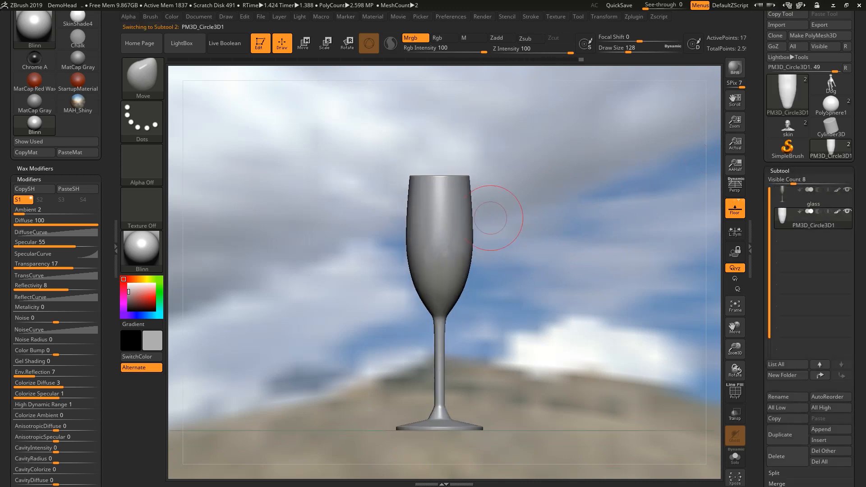
pyautogui.click(154, 297)
pyautogui.moveTo(137, 279); pyautogui.dragTo(147, 279)
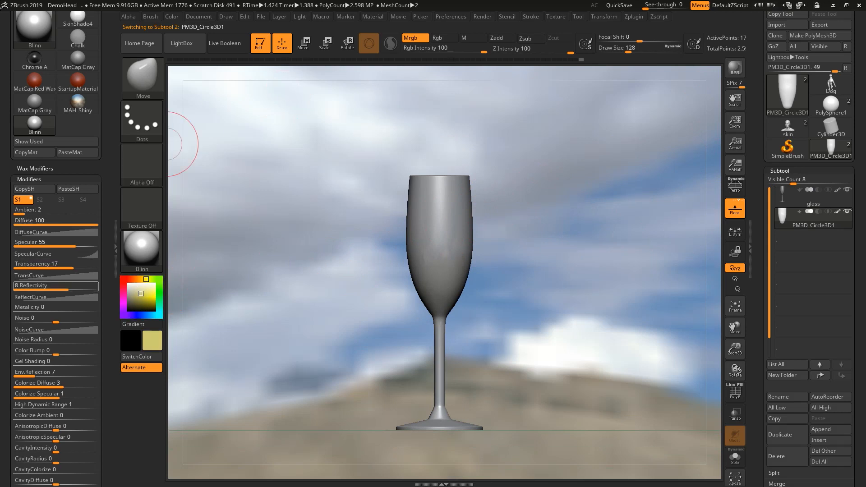
# - Set Blinn's Transparency to 22 and reset its specular curve to a straight line
pyautogui.moveTo(73, 264); pyautogui.dragTo(70, 263)
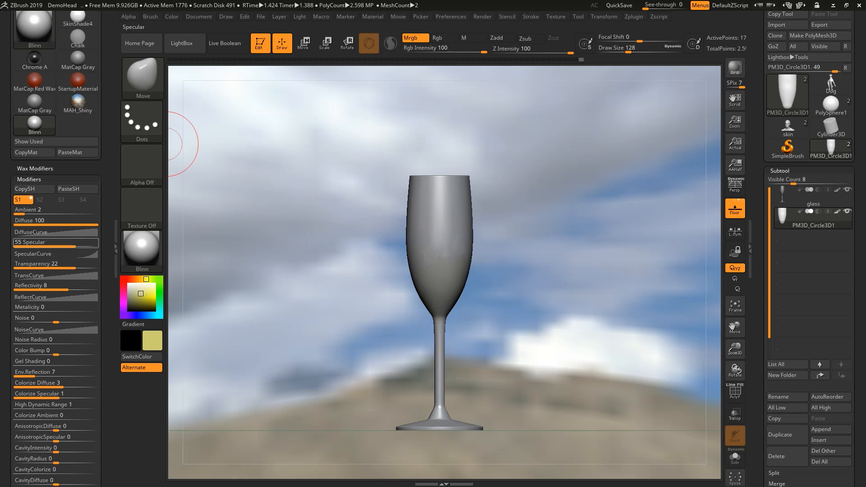
pyautogui.click(54, 254)
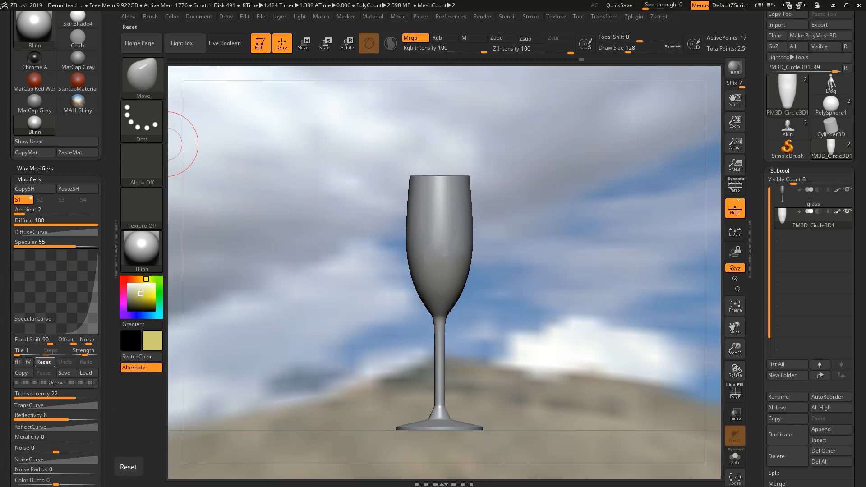
pyautogui.click(44, 362)
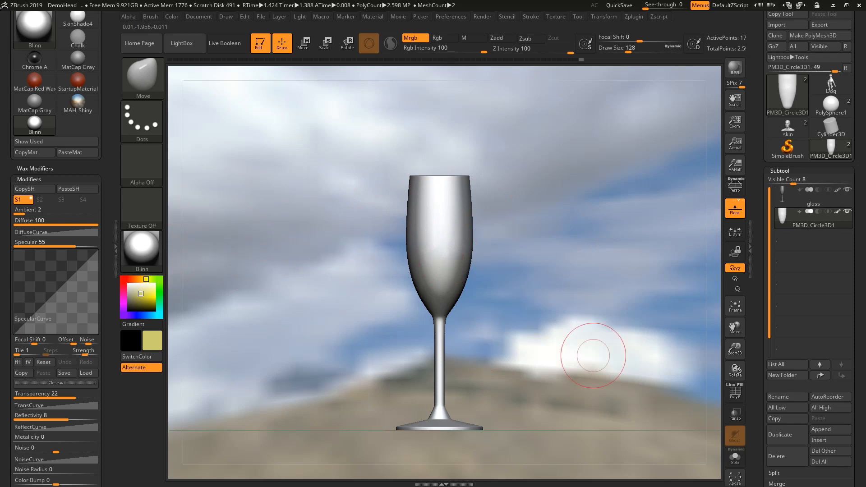
# - With the glass subtool hidden, bend Blinn's specular curve slightly downward near its middle and set Transparency to 11
pyautogui.click(847, 189)
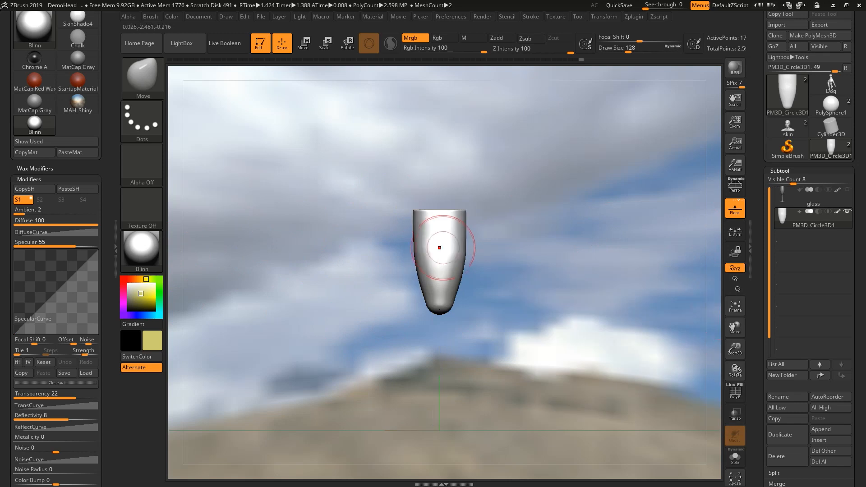
pyautogui.keyDown('ctrl'); pyautogui.moveTo(402, 262); pyautogui.dragTo(387, 276, button='right'); pyautogui.keyUp('ctrl')
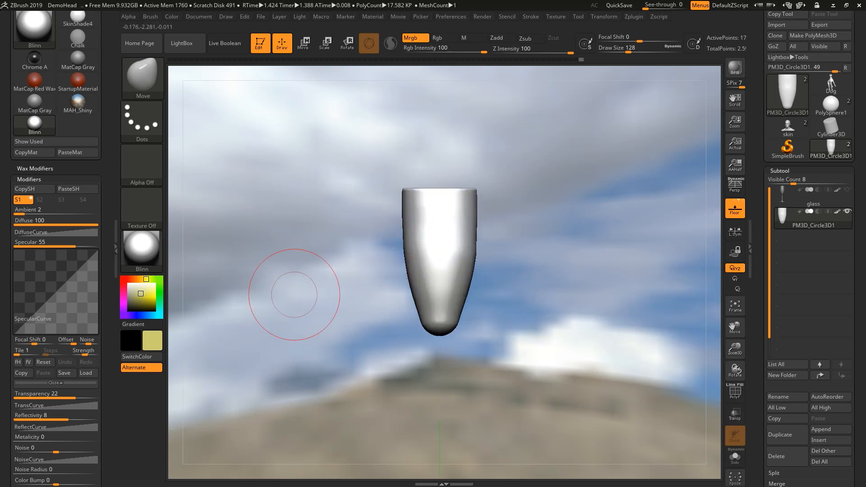
pyautogui.click(49, 308)
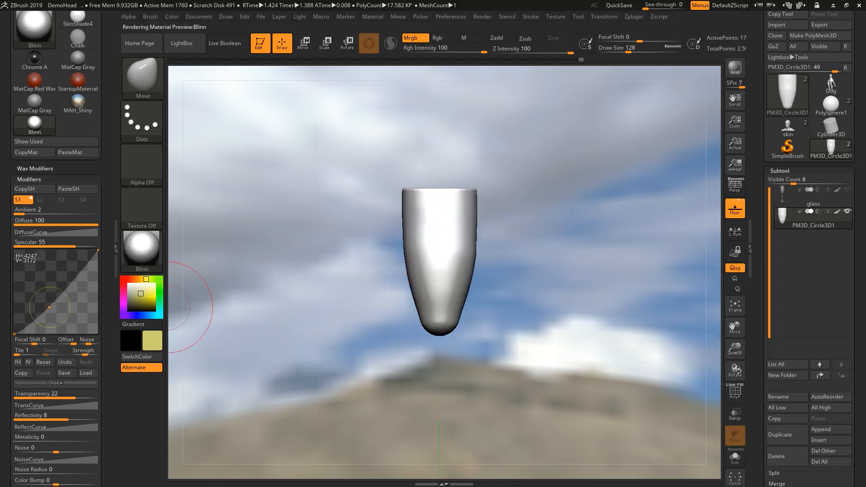
pyautogui.moveTo(75, 393); pyautogui.dragTo(81, 394)
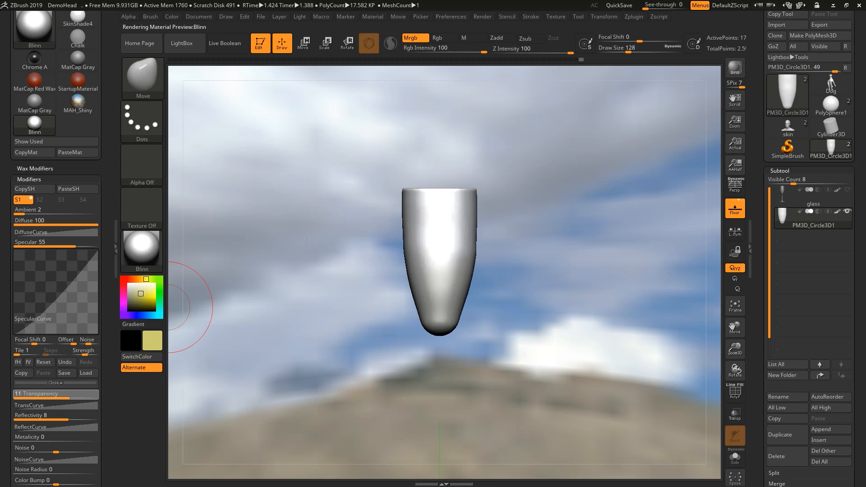
pyautogui.click(63, 425)
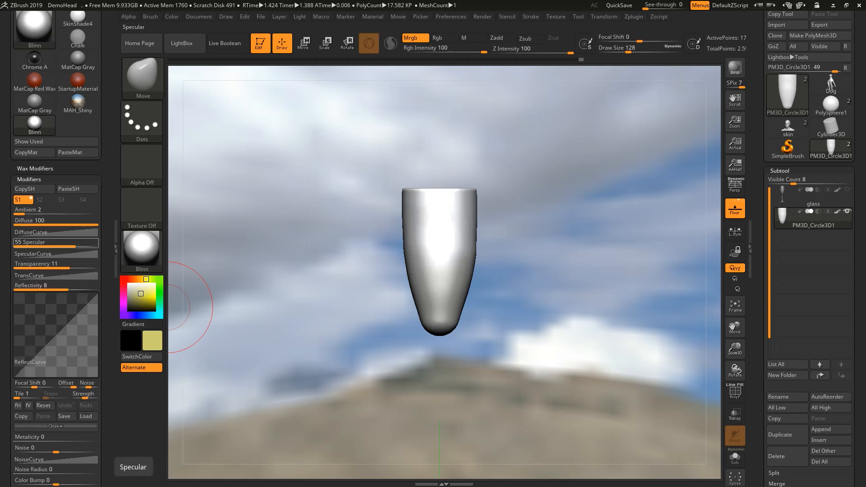
# - Change Blinn's diffuse colour to pale yellow and set Colorize Diffuse to 14
pyautogui.scroll(-5, 52, 361)
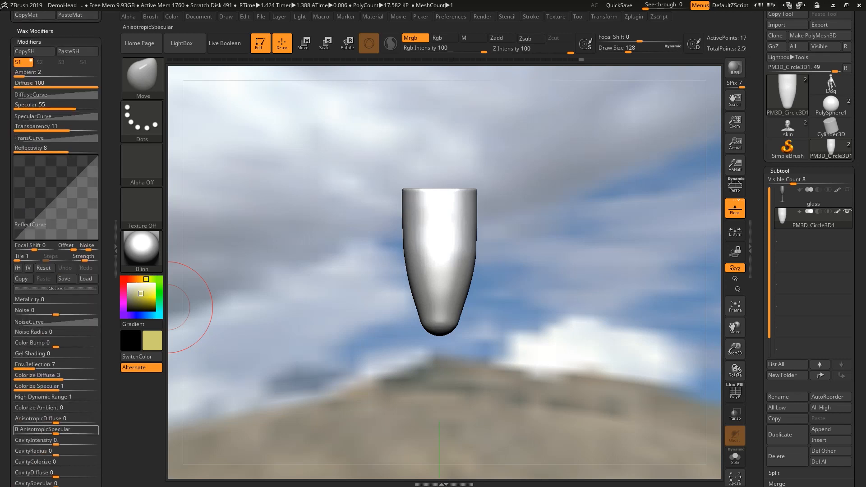
pyautogui.scroll(-4, 51, 442)
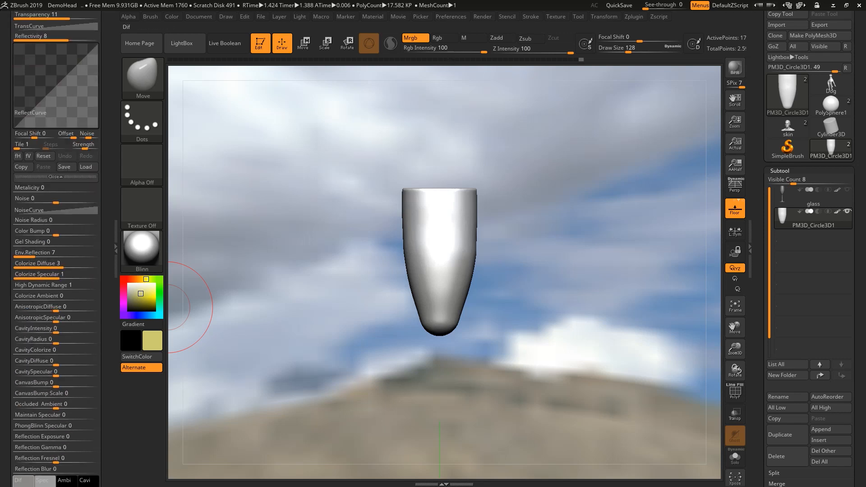
pyautogui.click(23, 480)
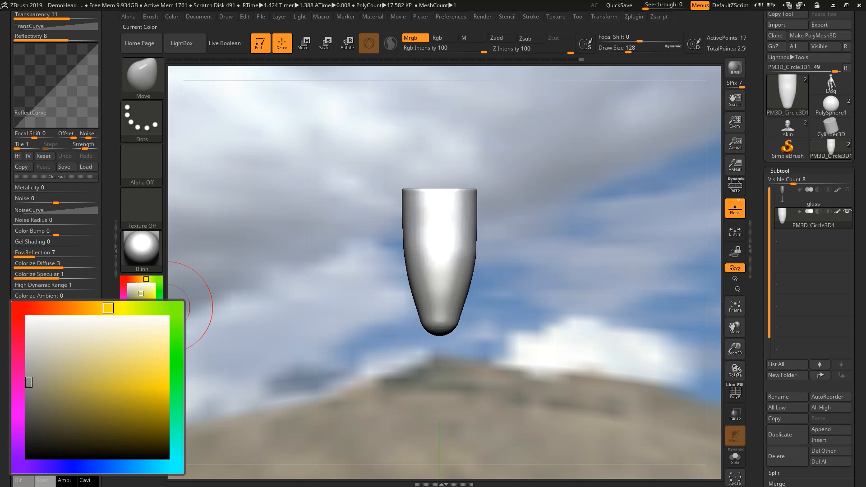
pyautogui.click(153, 341)
pyautogui.click(165, 336)
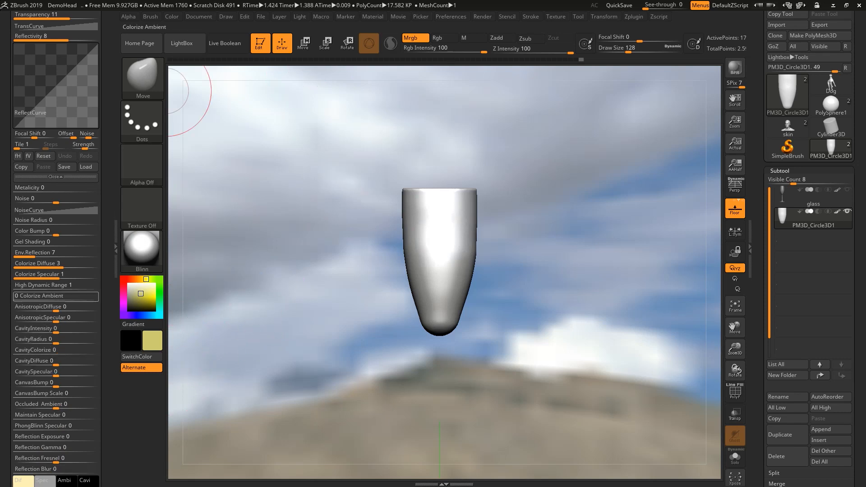
pyautogui.moveTo(62, 265); pyautogui.dragTo(72, 265)
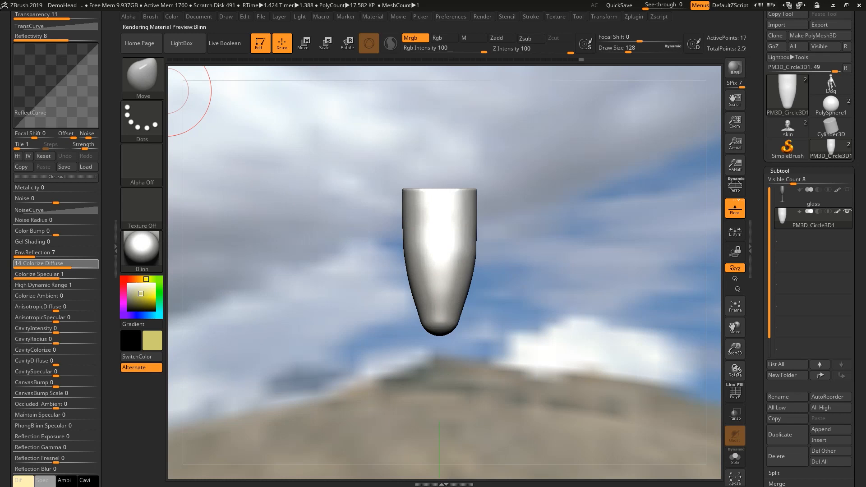
# - Fill the liquid subtool with yellow (RGB 230, 228, 94) and make a BPR render with the glass shown again
pyautogui.click(410, 37)
pyautogui.click(411, 38)
pyautogui.click(171, 16)
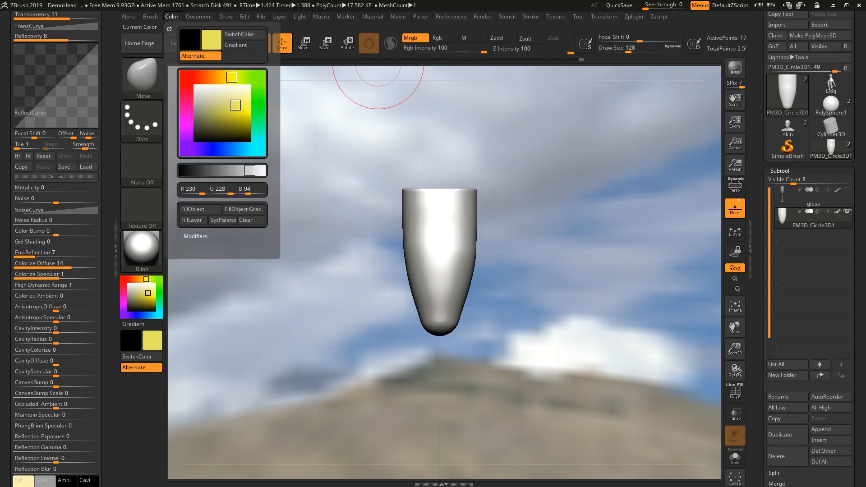
pyautogui.click(235, 203)
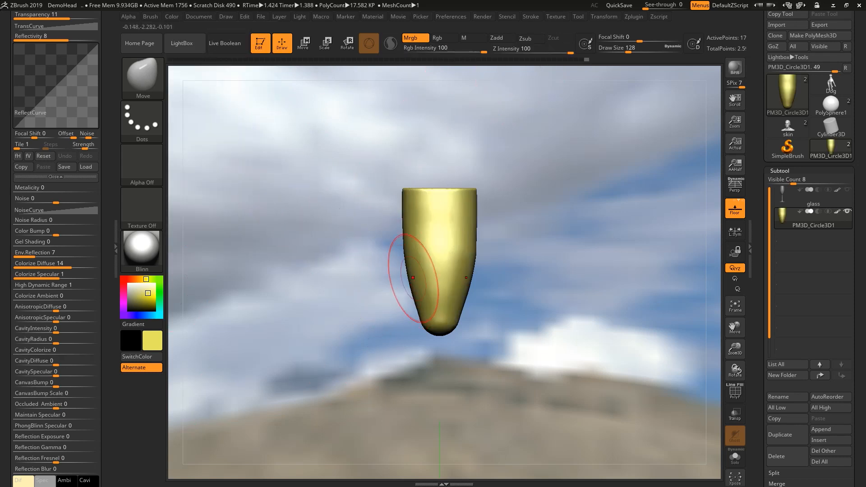
pyautogui.click(847, 190)
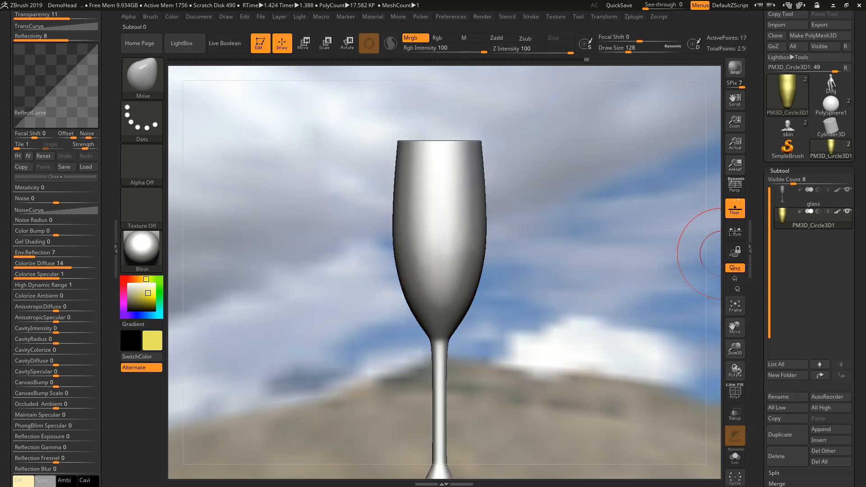
pyautogui.click(735, 68)
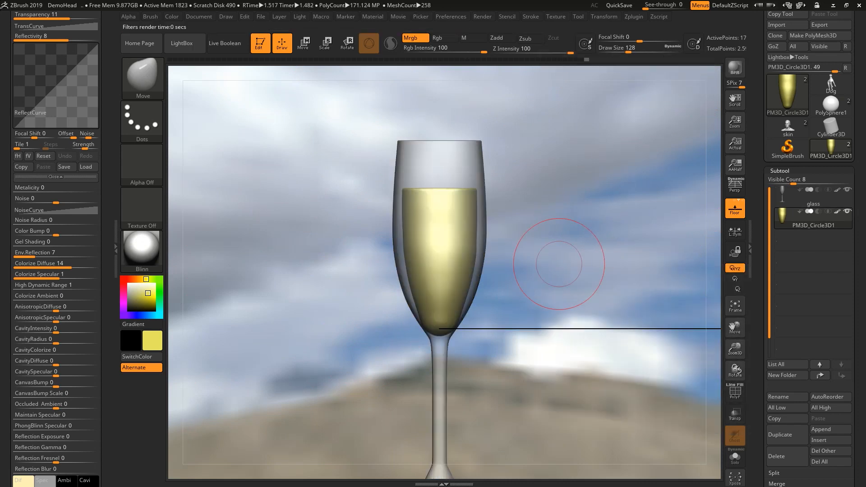
# - Turn on BPR Transparent Shading for the liquid subtool and make a BPR render of the filled glass
pyautogui.keyDown('alt'); pyautogui.moveTo(583, 266); pyautogui.dragTo(550, 266); pyautogui.keyUp('alt')
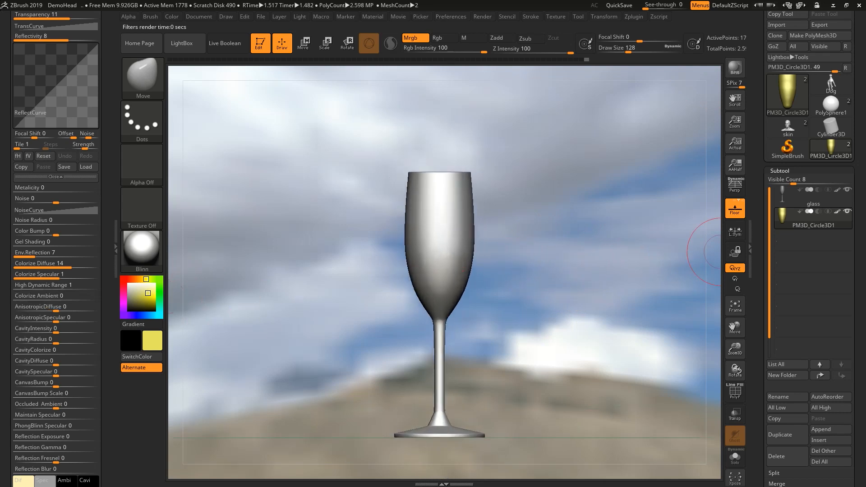
pyautogui.scroll(-7, 809, 315)
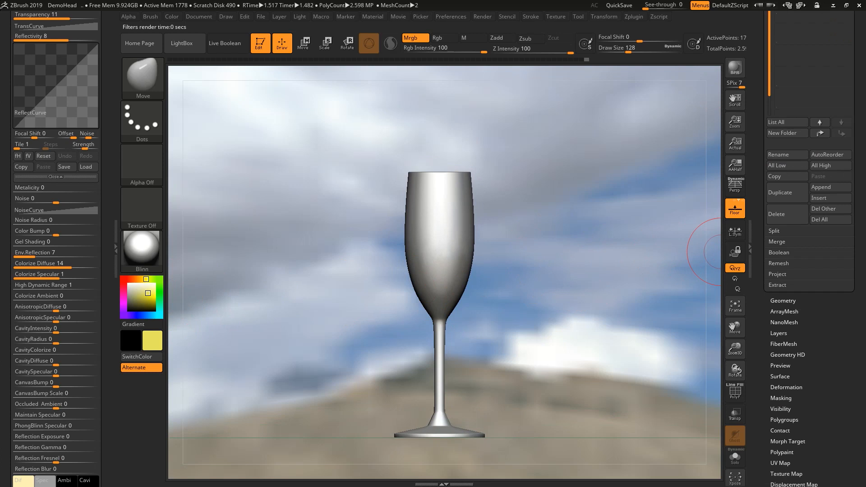
pyautogui.scroll(-2, 809, 316)
pyautogui.click(794, 424)
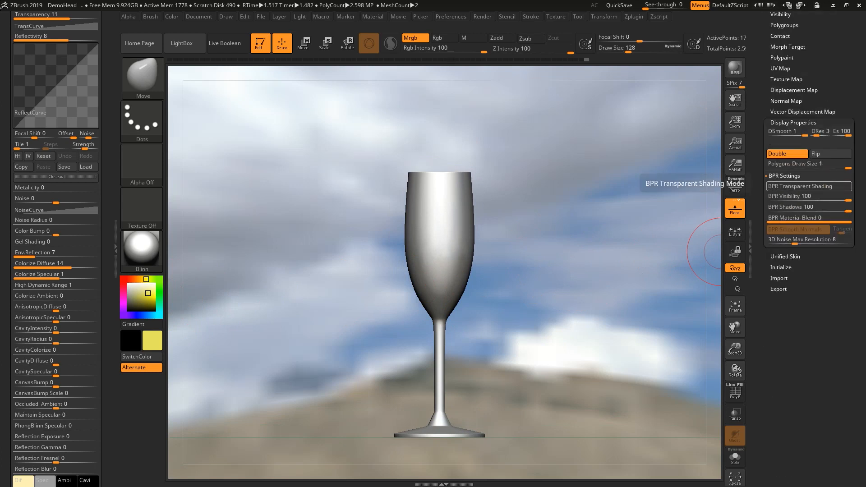
pyautogui.click(800, 186)
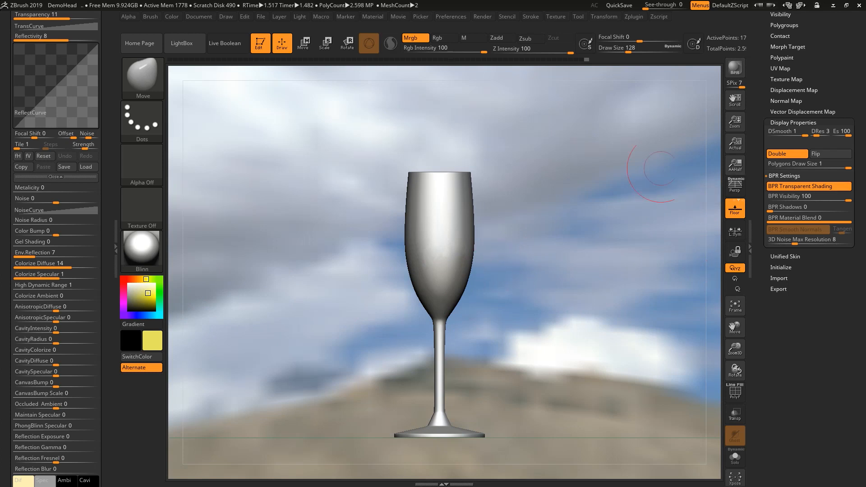
pyautogui.click(735, 68)
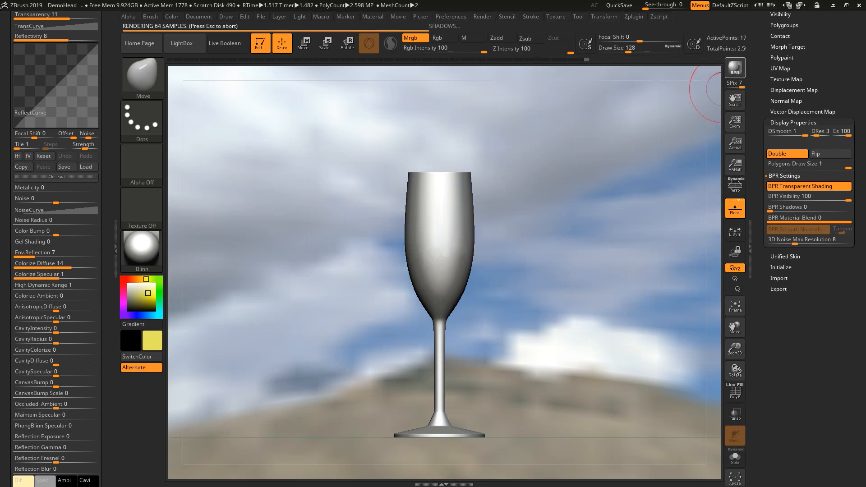
pyautogui.keyDown('ctrl'); pyautogui.moveTo(513, 203); pyautogui.dragTo(517, 204, button='right'); pyautogui.keyUp('ctrl')
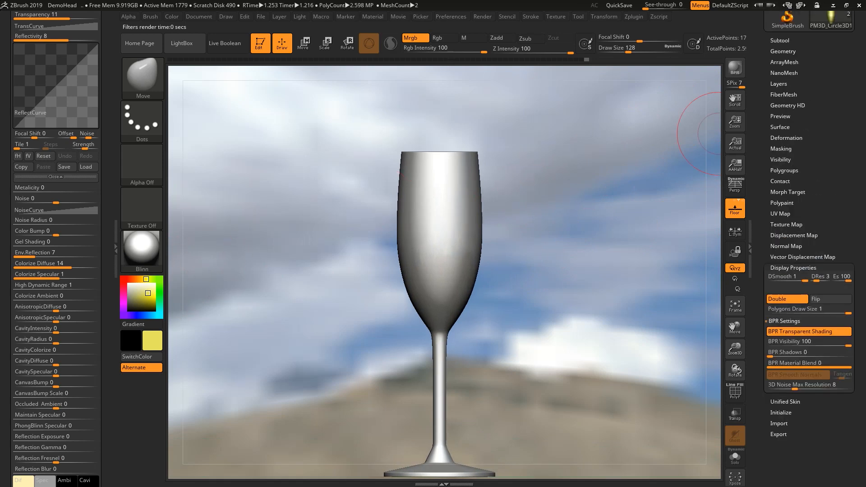
# - Set Blinn's Transparency to 14 and make a BPR render of the glass and liquid
pyautogui.click(782, 51)
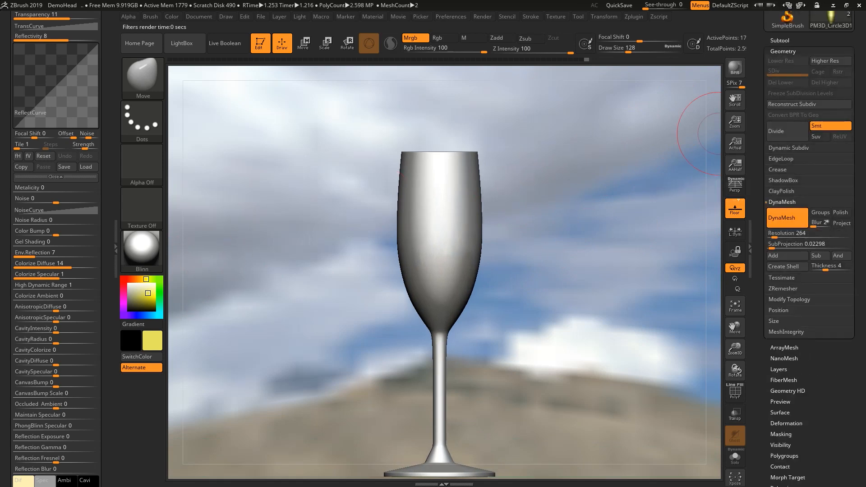
pyautogui.click(780, 40)
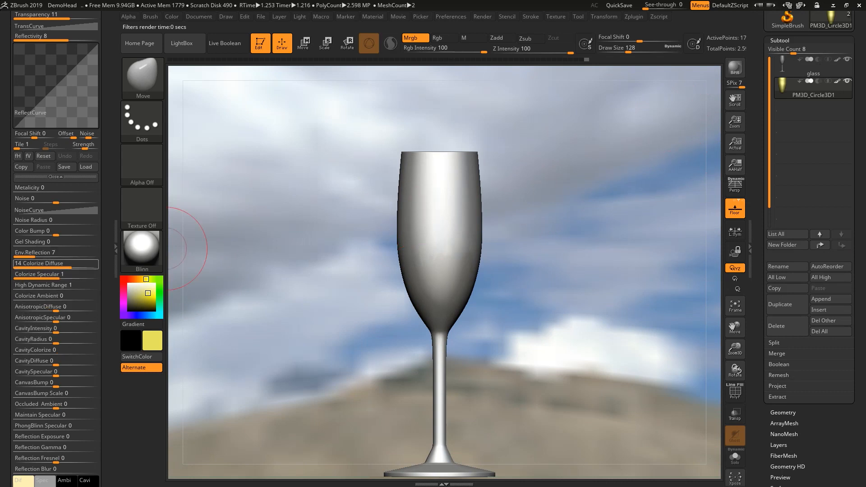
pyautogui.scroll(5, 56, 248)
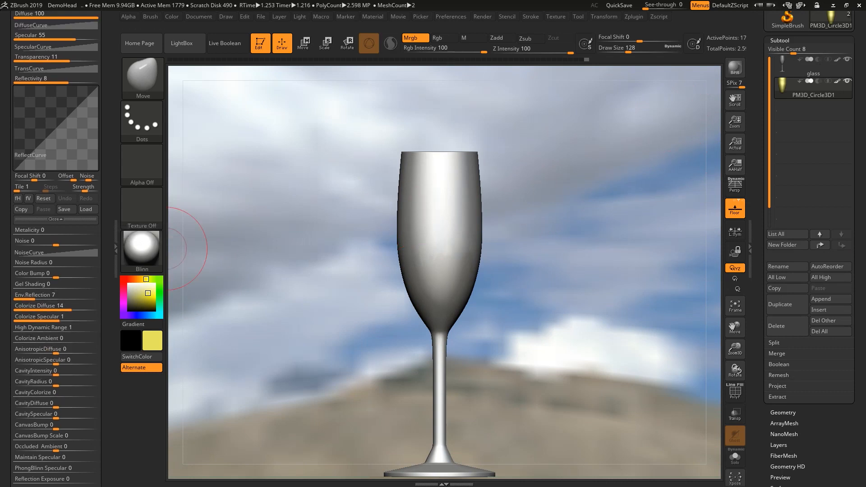
pyautogui.scroll(2, 56, 220)
pyautogui.moveTo(70, 211); pyautogui.dragTo(72, 210)
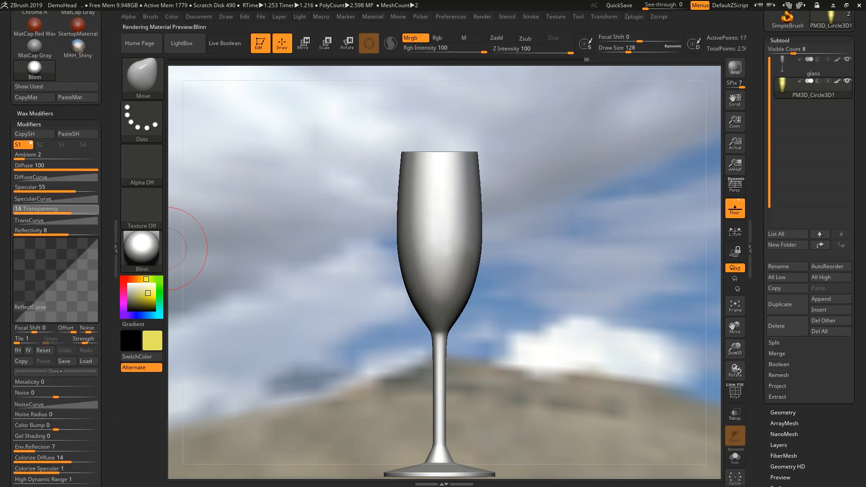
pyautogui.click(372, 16)
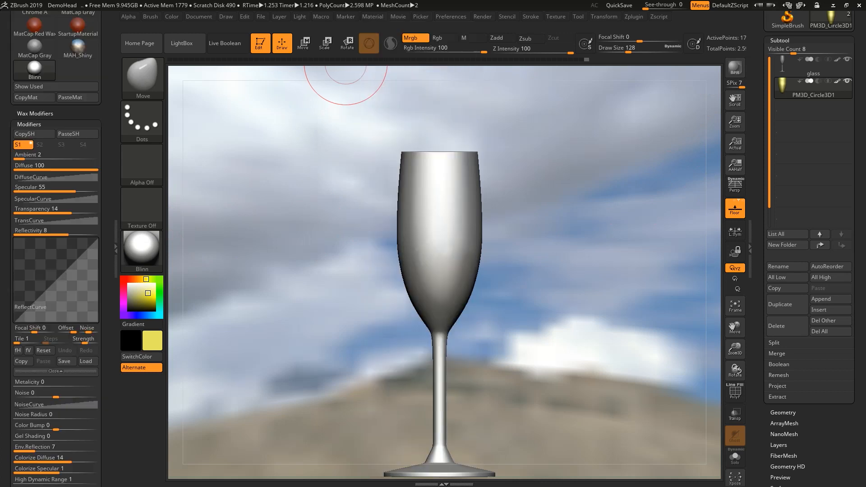
pyautogui.click(172, 17)
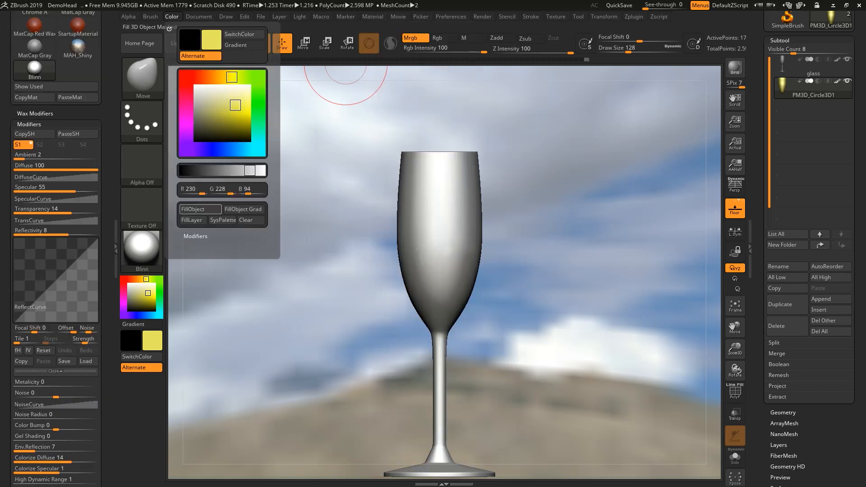
pyautogui.click(735, 68)
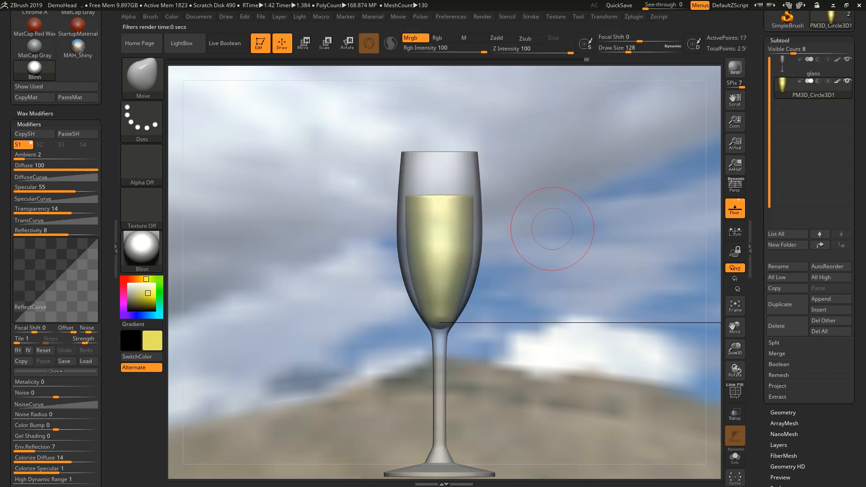
# - Make a BPR render of the liquid alone with the glass subtool hidden, and another with the glass shown again
pyautogui.moveTo(551, 220)
pyautogui.keyDown('alt'); pyautogui.mouseDown()
pyautogui.moveTo(548, 235)
pyautogui.moveTo(540, 220)
pyautogui.mouseUp(); pyautogui.keyUp('alt')
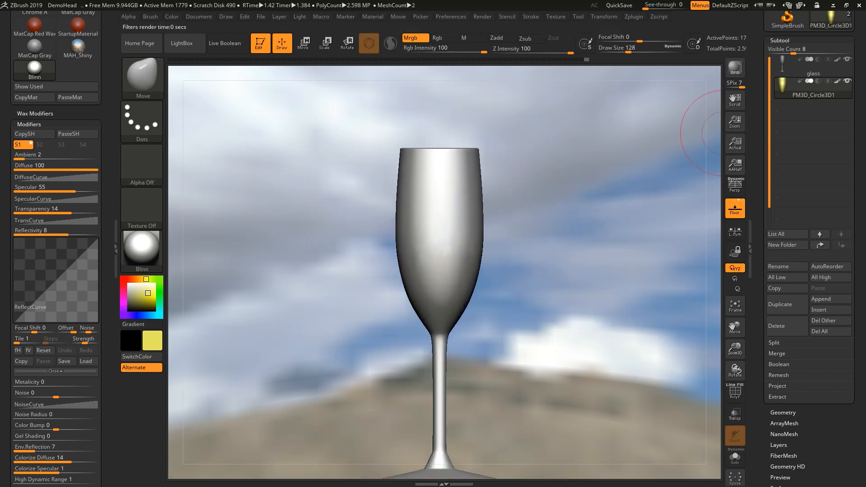
pyautogui.click(847, 59)
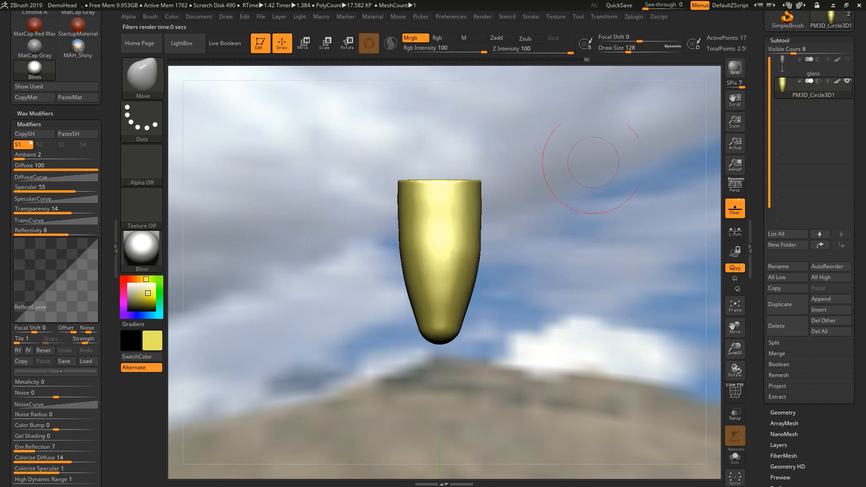
pyautogui.click(735, 68)
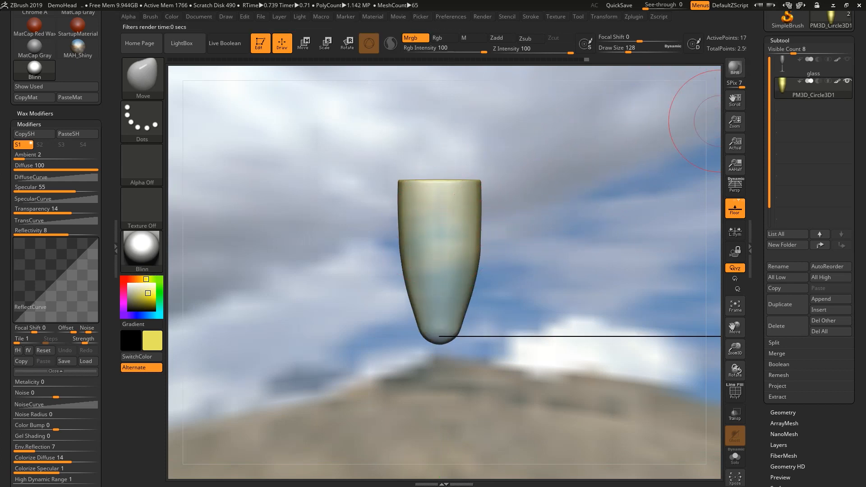
pyautogui.click(847, 59)
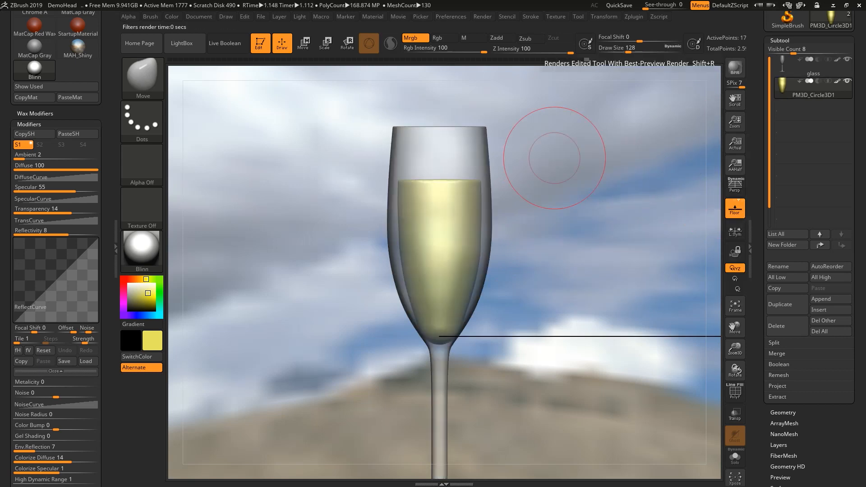
pyautogui.moveTo(534, 227)
pyautogui.keyDown('ctrl'); pyautogui.mouseDown(button='right')
pyautogui.moveTo(494, 205)
pyautogui.moveTo(534, 227)
pyautogui.mouseUp(button='right'); pyautogui.keyUp('ctrl')
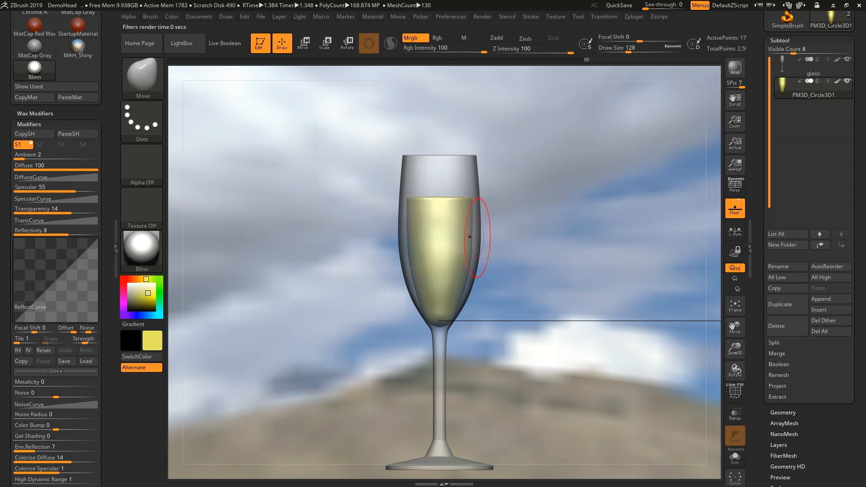
# - Close the docked Material palette
pyautogui.moveTo(108, 182); pyautogui.dragTo(108, 308)
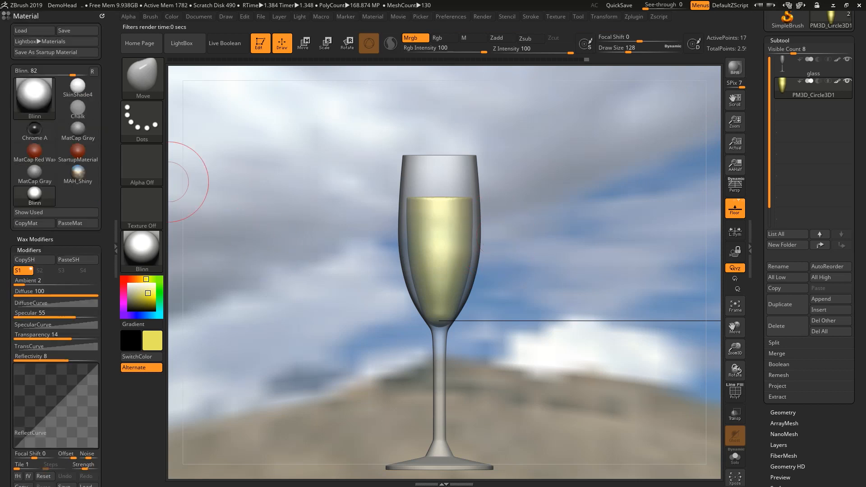
pyautogui.click(102, 16)
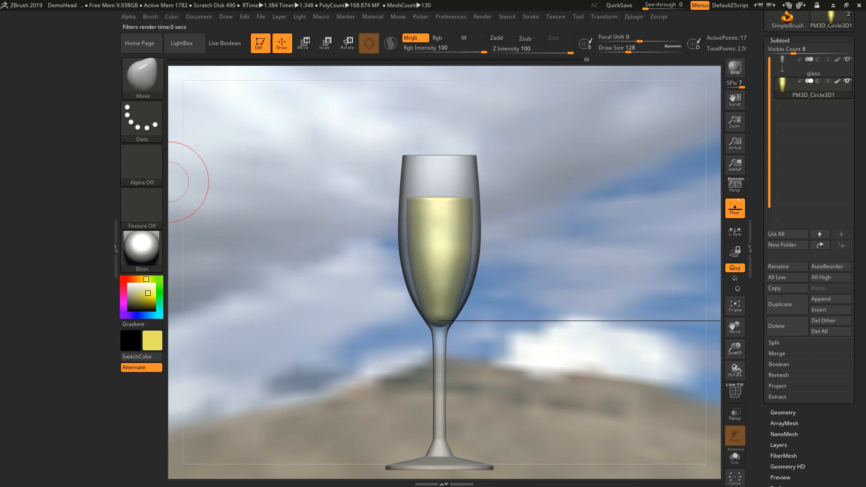
pyautogui.click(116, 248)
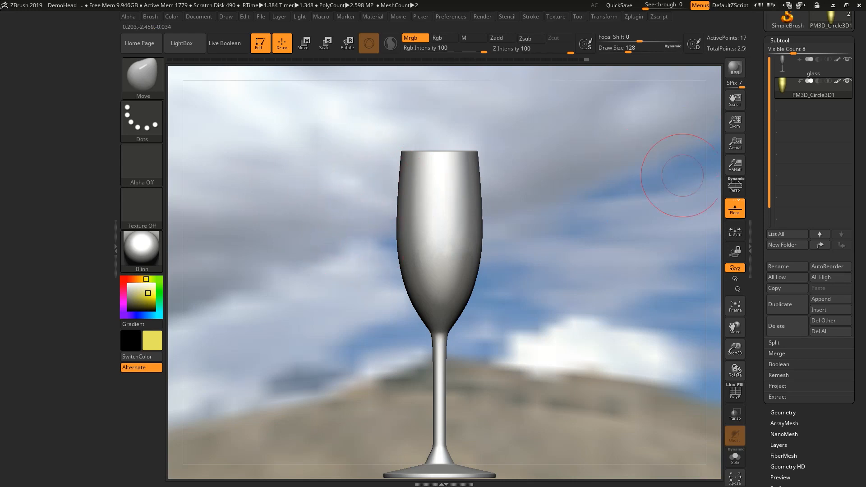
pyautogui.scroll(3, 808, 225)
pyautogui.scroll(3, 808, 180)
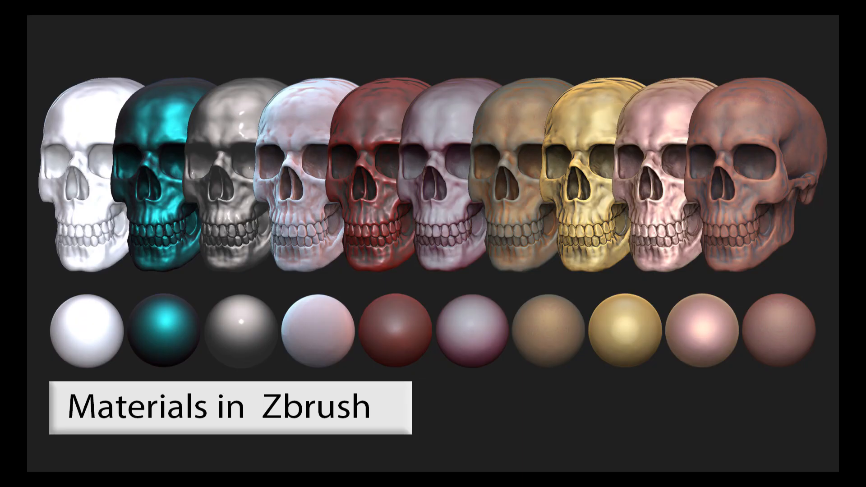